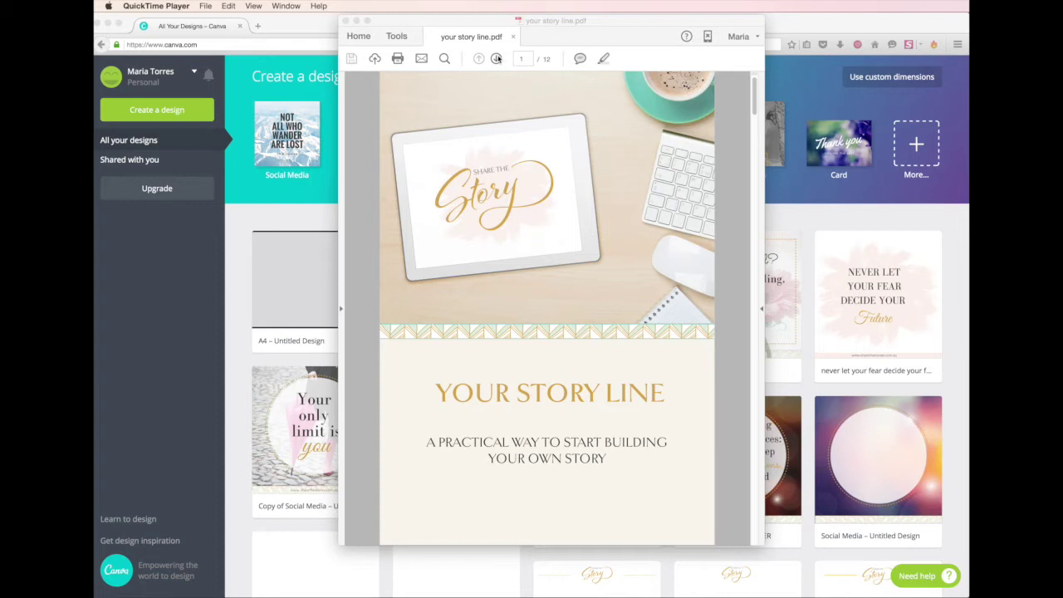
- Page through the example freebie PDF to page 3 in Acrobat, then minimize Acrobat
{"action": "left_click", "coordinate": [497, 58]}
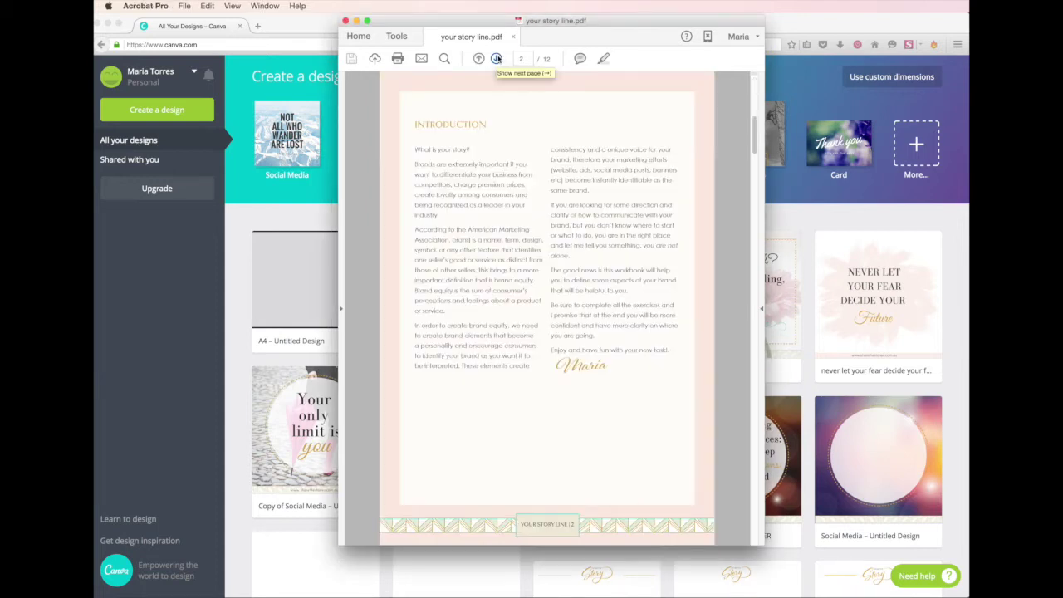
{"action": "left_click", "coordinate": [497, 58]}
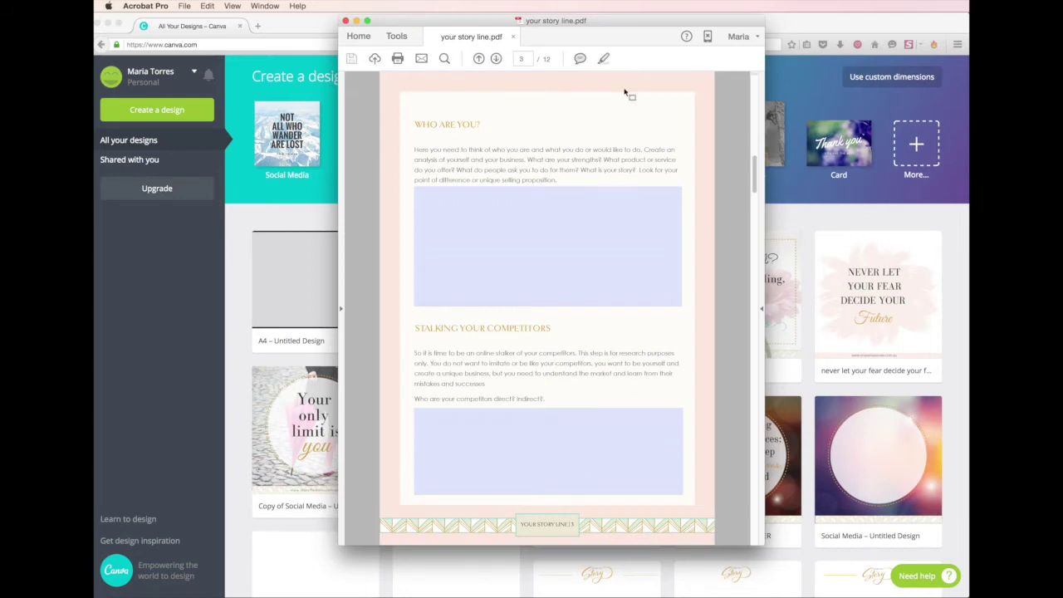
{"action": "left_click", "coordinate": [354, 21]}
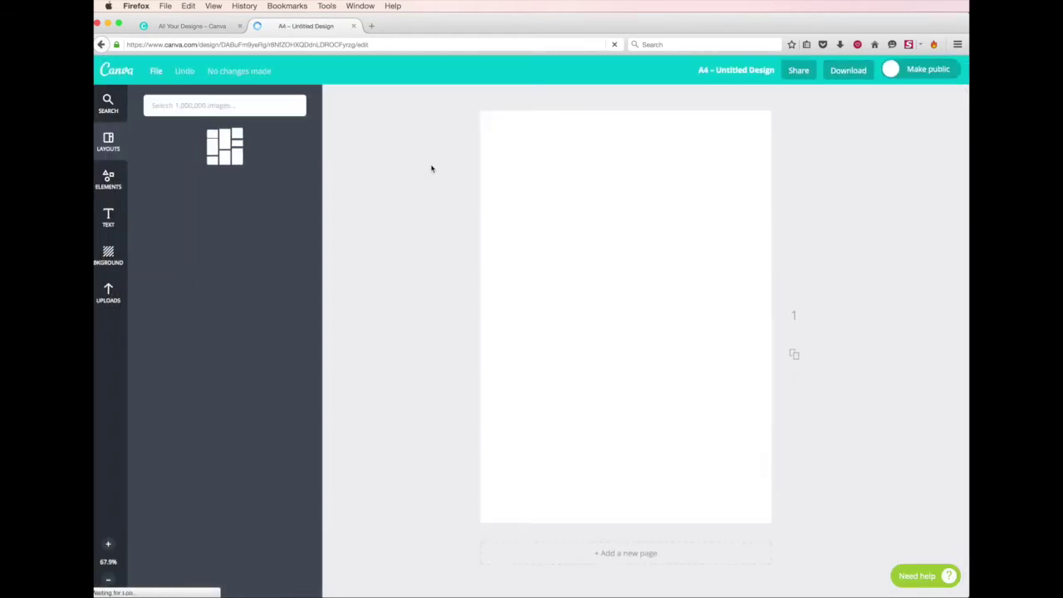
- Show the previously uploaded images in the Uploads panel
{"action": "left_click", "coordinate": [109, 292]}
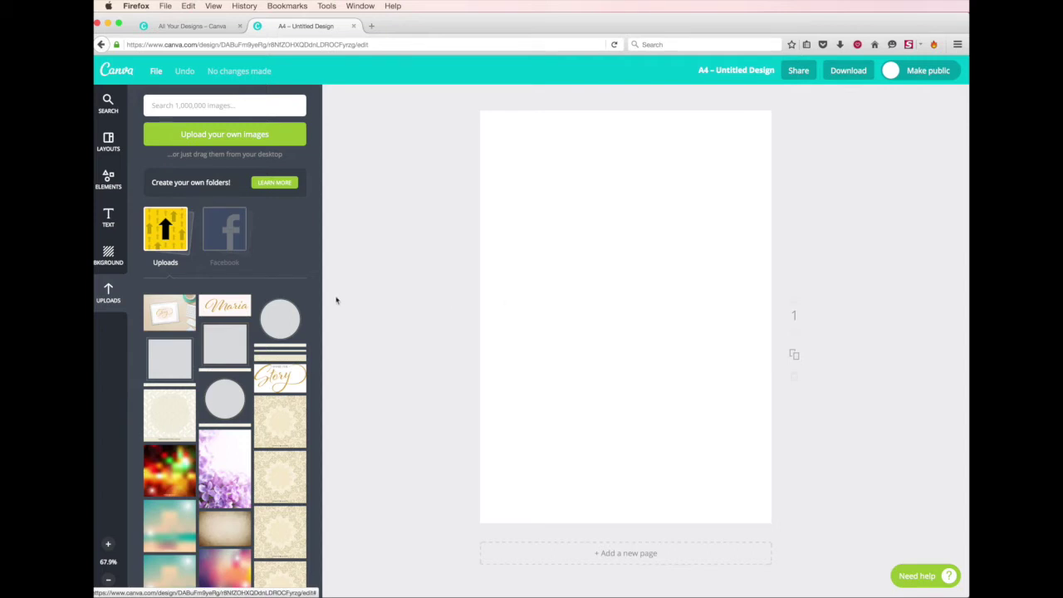
{"action": "mouse_move", "coordinate": [169, 313]}
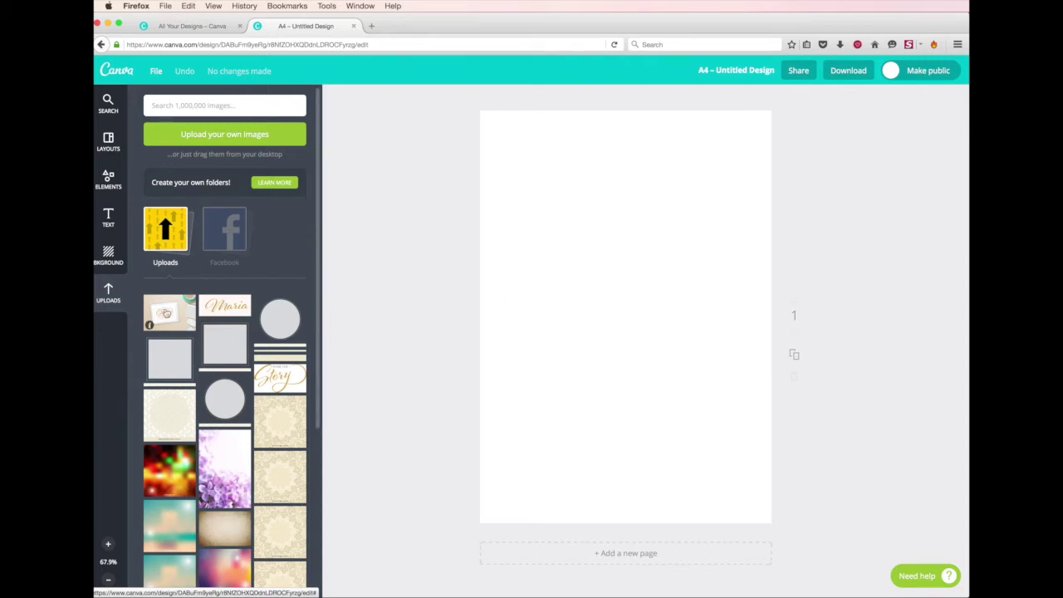
- Place the Share the Story desk photo across the top of the page, enlarged to full width
{"action": "left_click_drag", "start_coordinate": [165, 313], "coordinate": [586, 201]}
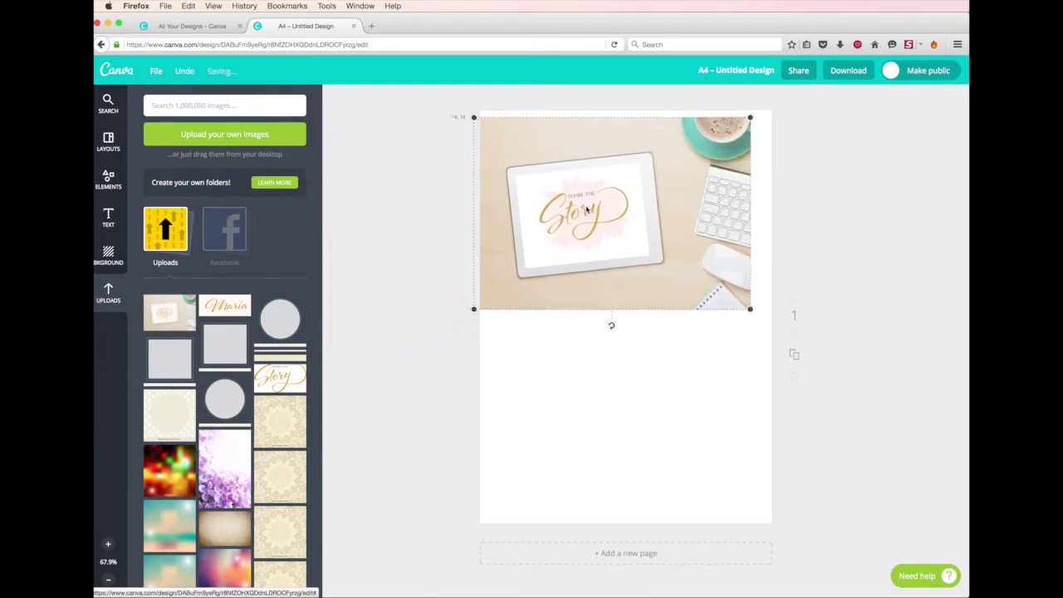
{"action": "left_click_drag", "start_coordinate": [749, 299], "coordinate": [797, 339]}
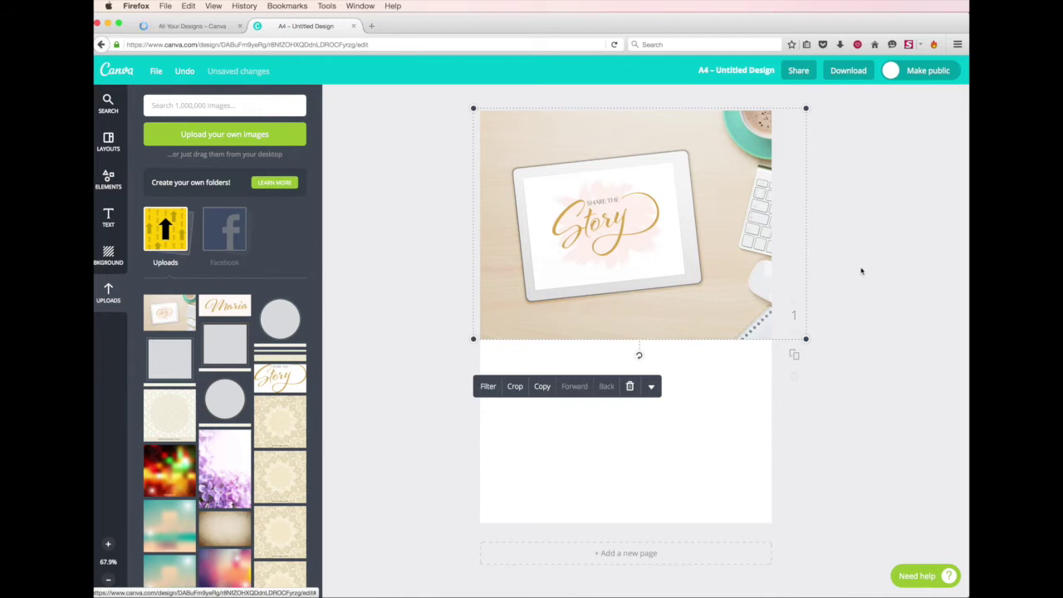
{"action": "left_click", "coordinate": [382, 526]}
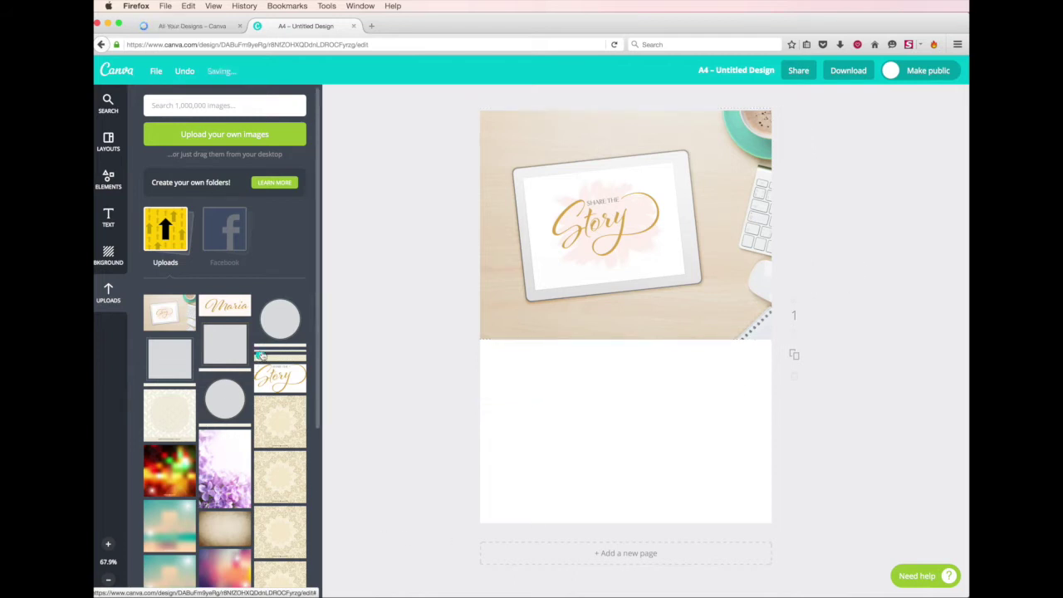
- Add the striped pattern strip under the photo, stretched across the full page width
{"action": "left_click_drag", "start_coordinate": [264, 355], "coordinate": [616, 324]}
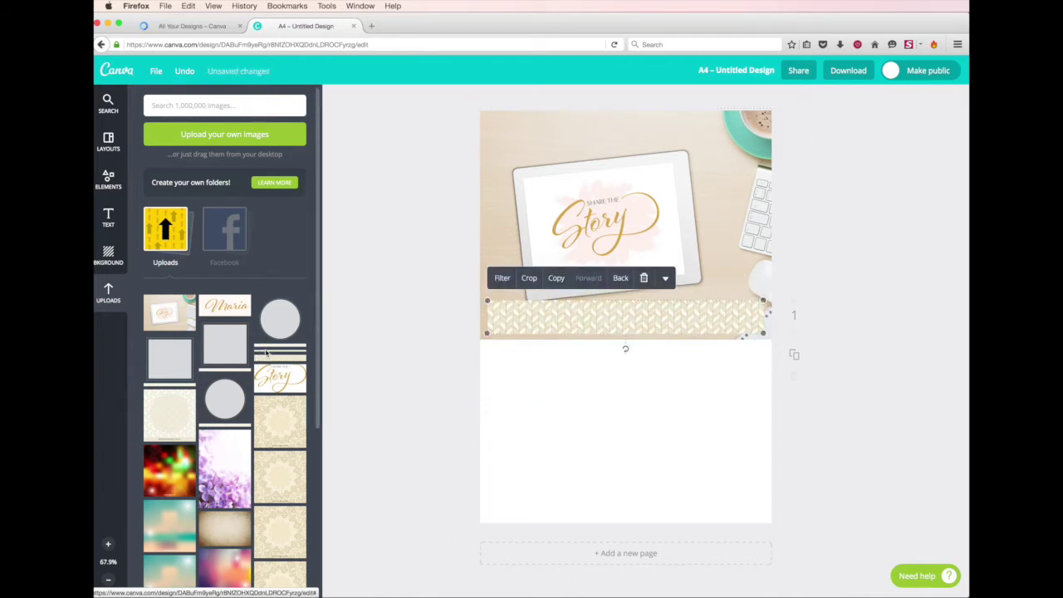
{"action": "key", "text": "Delete"}
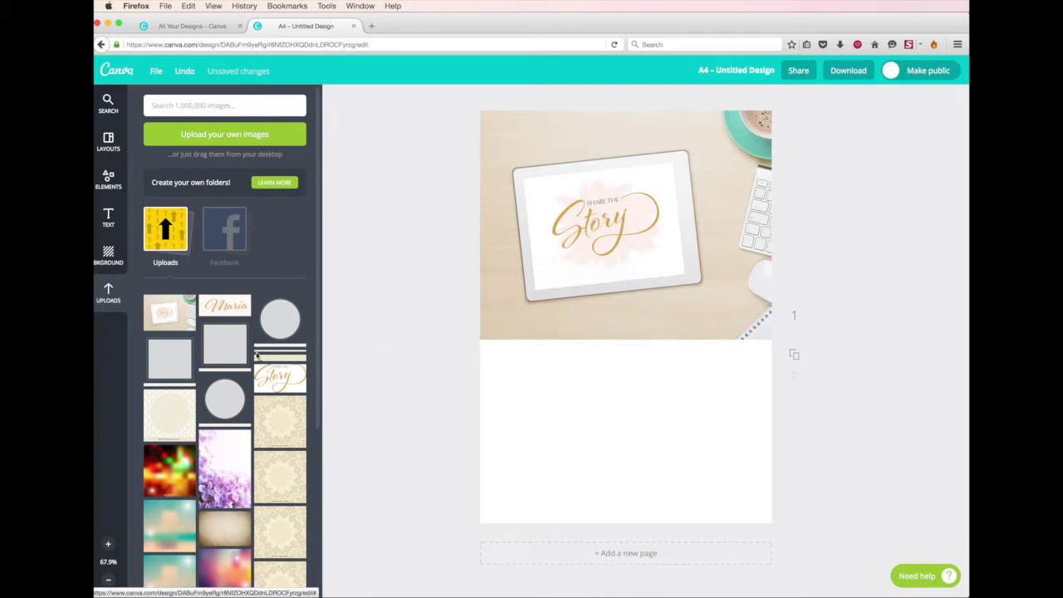
{"action": "left_click", "coordinate": [270, 355]}
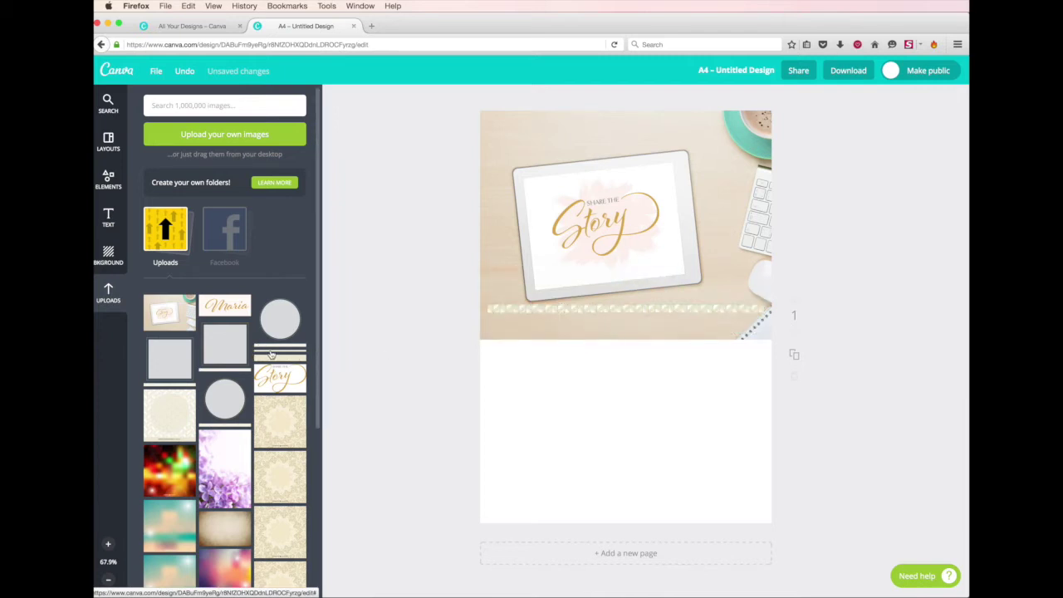
{"action": "left_click_drag", "start_coordinate": [527, 317], "coordinate": [516, 340]}
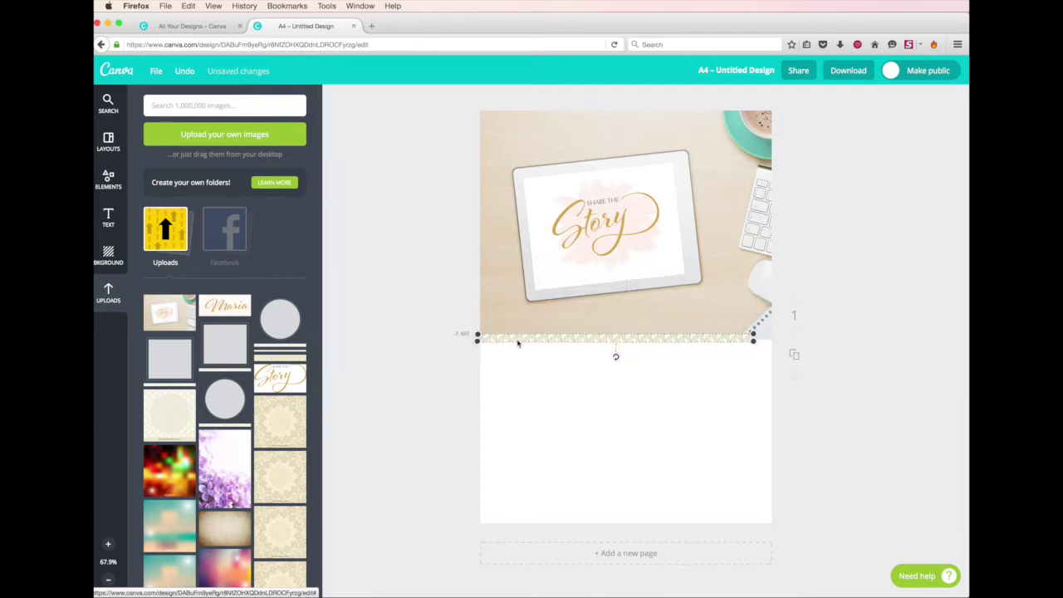
{"action": "left_click_drag", "start_coordinate": [752, 341], "coordinate": [842, 340]}
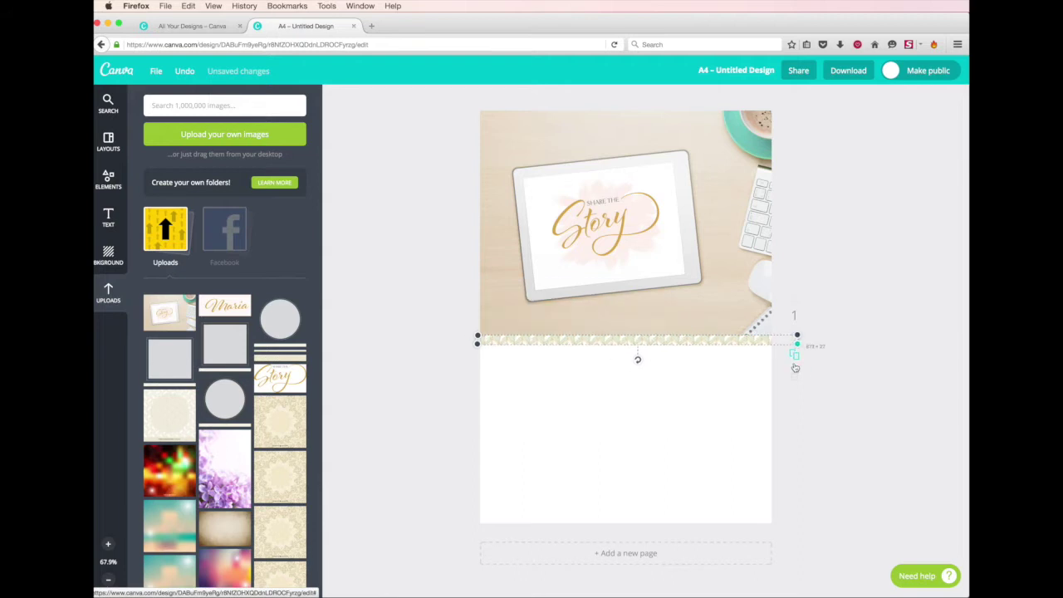
{"action": "left_click_drag", "start_coordinate": [737, 348], "coordinate": [738, 342]}
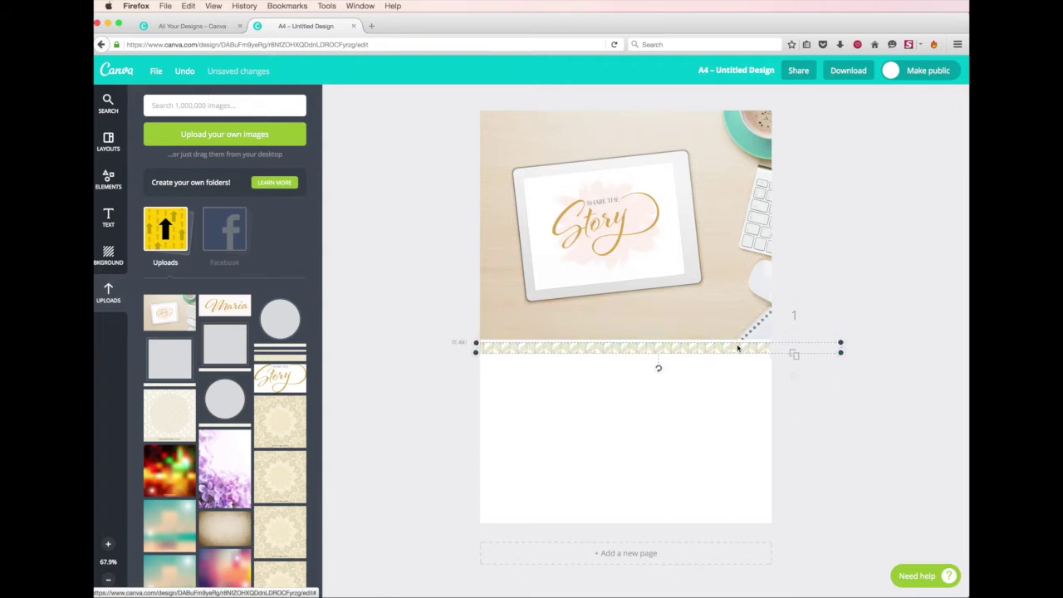
{"action": "left_click", "coordinate": [675, 430]}
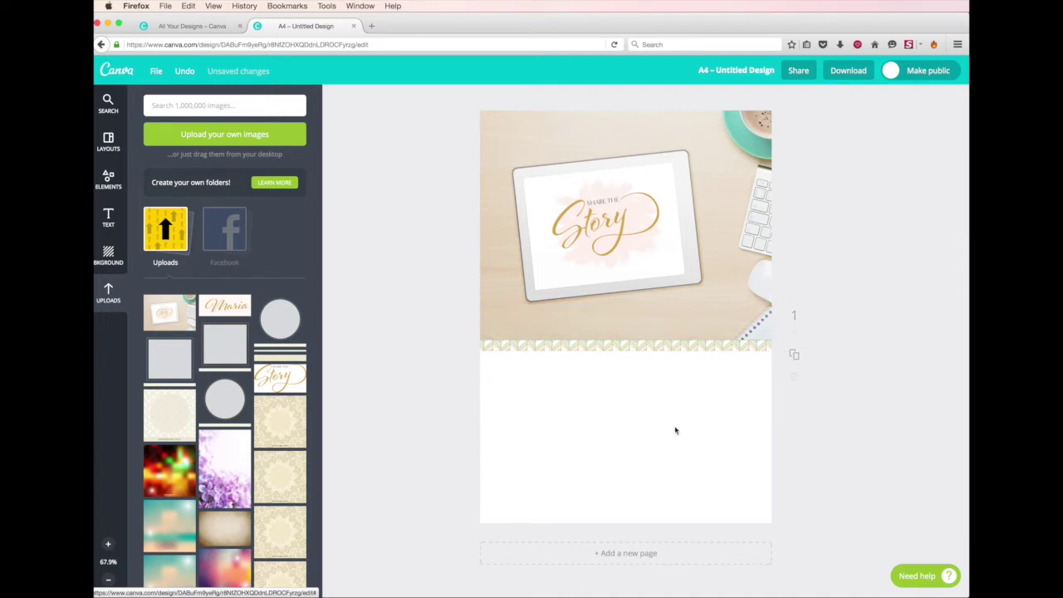
- Add a square shape and resize it to fill the page below the strip
{"action": "left_click", "coordinate": [108, 177]}
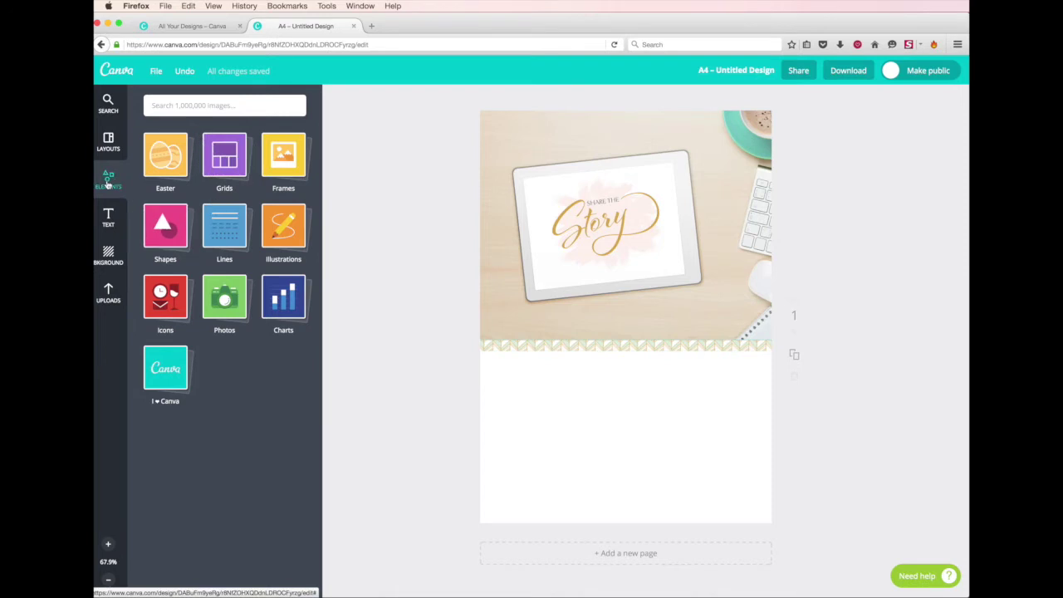
{"action": "left_click", "coordinate": [175, 246]}
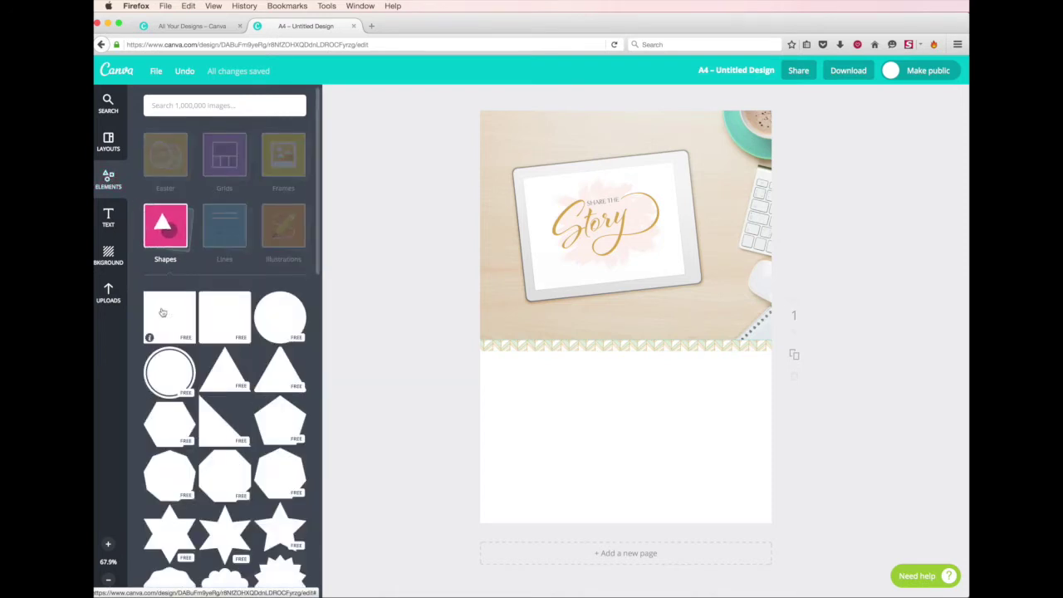
{"action": "left_click", "coordinate": [164, 314]}
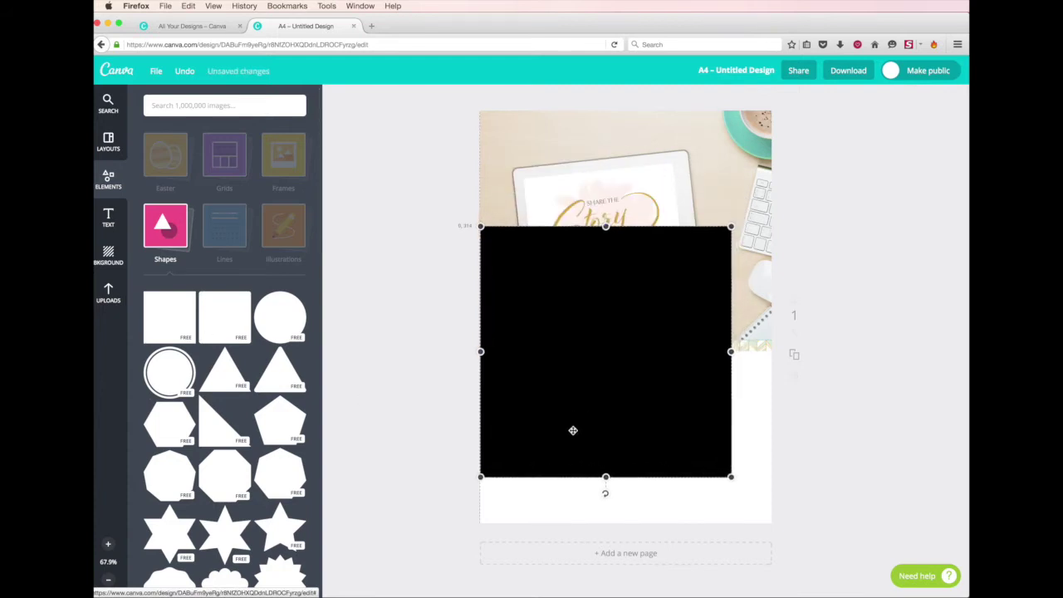
{"action": "left_click_drag", "start_coordinate": [586, 372], "coordinate": [566, 458]}
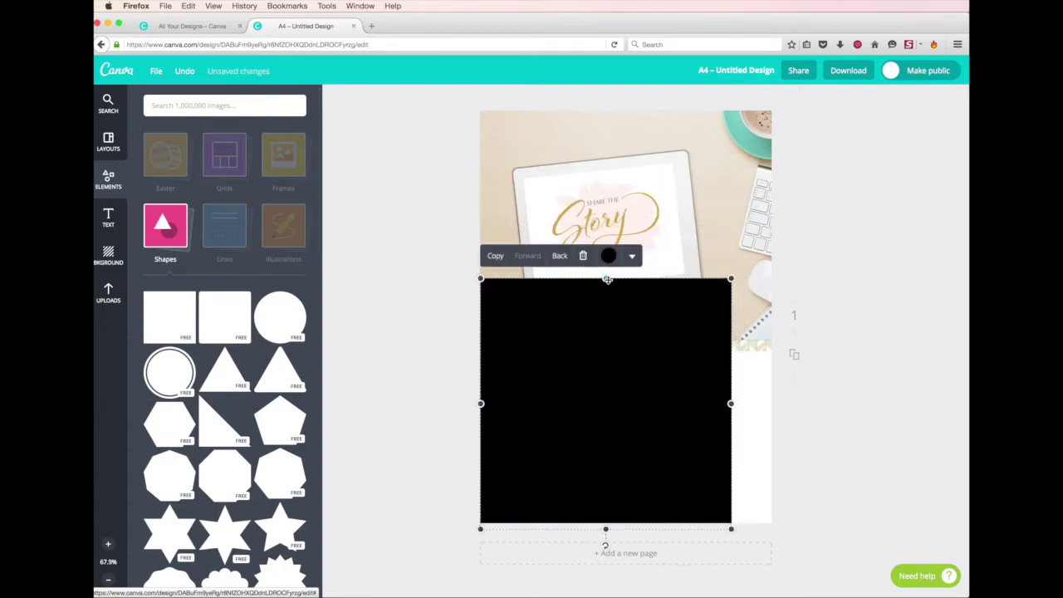
{"action": "mouse_move", "coordinate": [605, 279]}
{"action": "left_mouse_down"}
{"action": "mouse_move", "coordinate": [605, 365]}
{"action": "mouse_move", "coordinate": [606, 349]}
{"action": "left_mouse_up"}
{"action": "left_click_drag", "start_coordinate": [732, 439], "coordinate": [771, 439]}
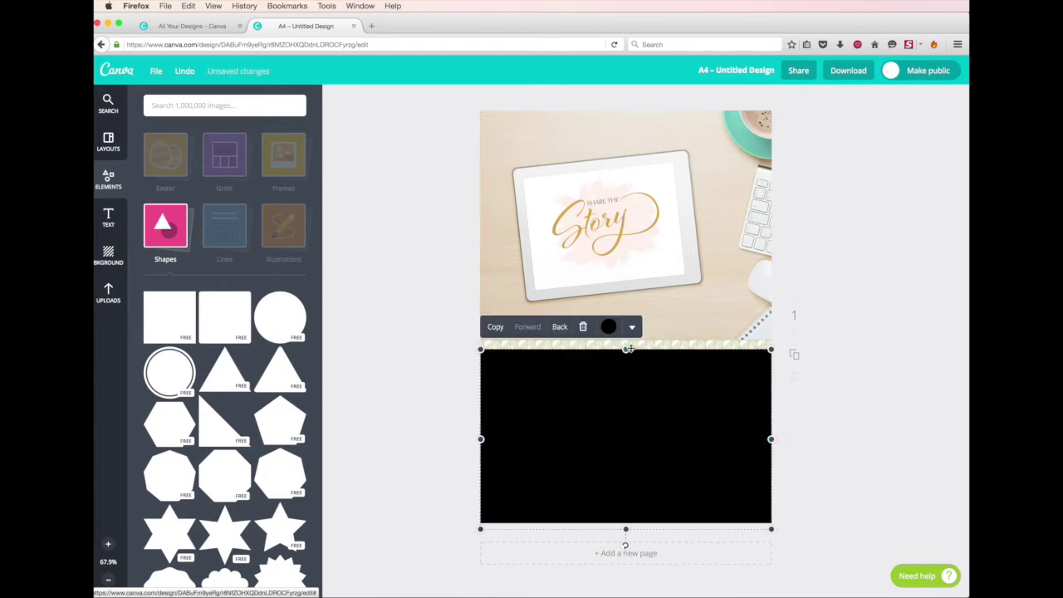
{"action": "left_click_drag", "start_coordinate": [626, 350], "coordinate": [626, 351]}
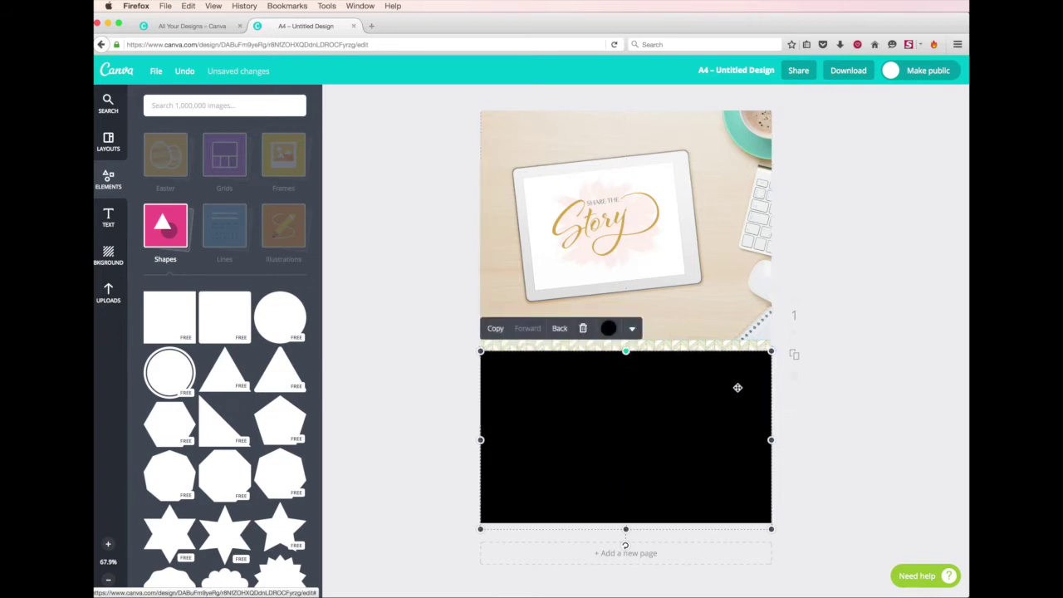
- Colour the rectangle cream with colour code EEE8D5
{"action": "left_click", "coordinate": [610, 330]}
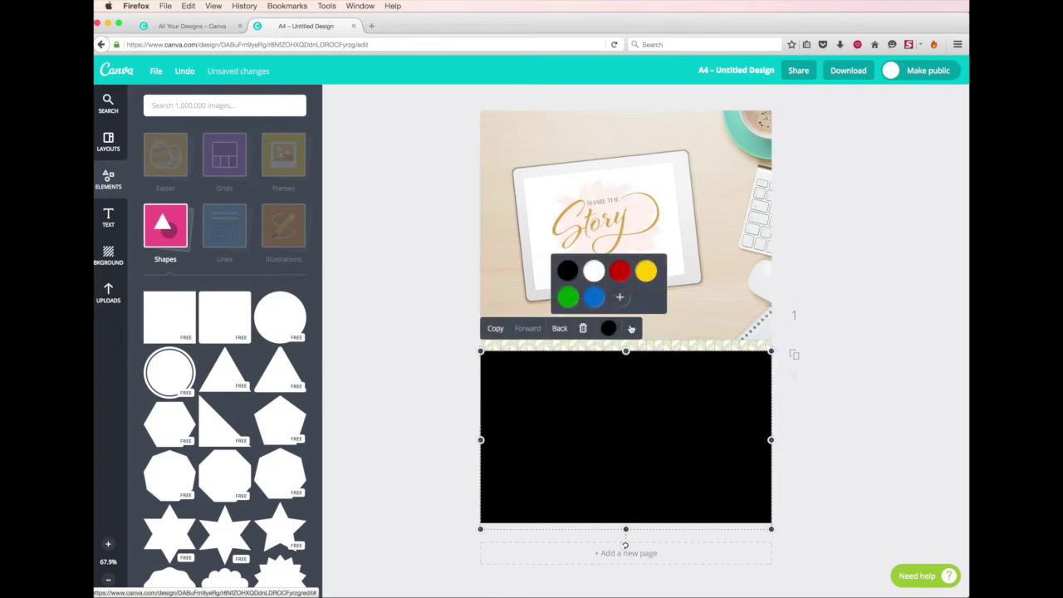
{"action": "left_click", "coordinate": [631, 329]}
{"action": "left_click", "coordinate": [610, 327]}
{"action": "left_click", "coordinate": [619, 296]}
{"action": "left_click", "coordinate": [713, 444]}
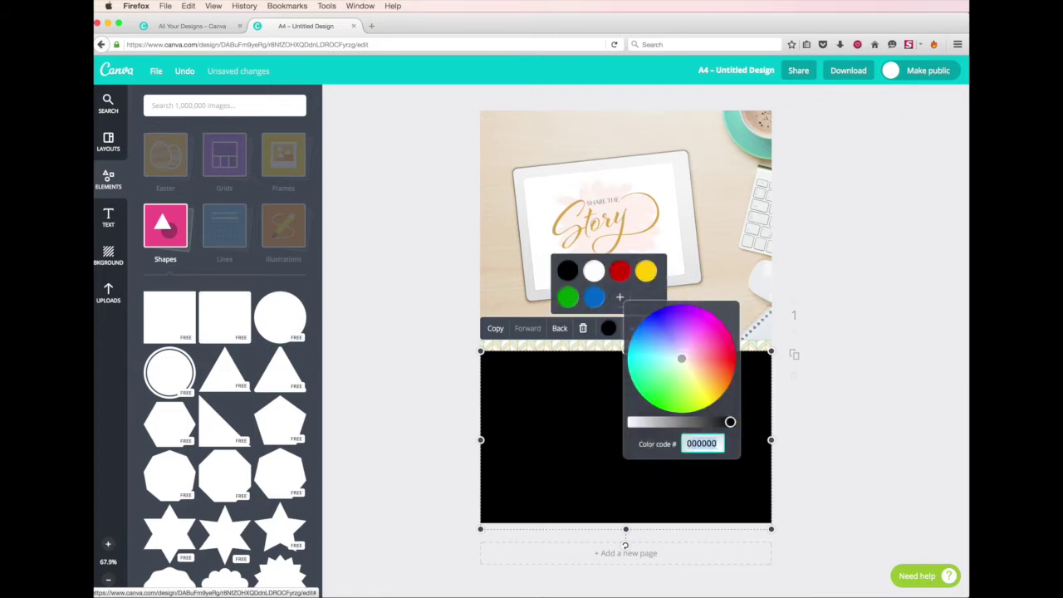
{"action": "type", "text": "EEE8D5"}
{"action": "key", "text": "Return"}
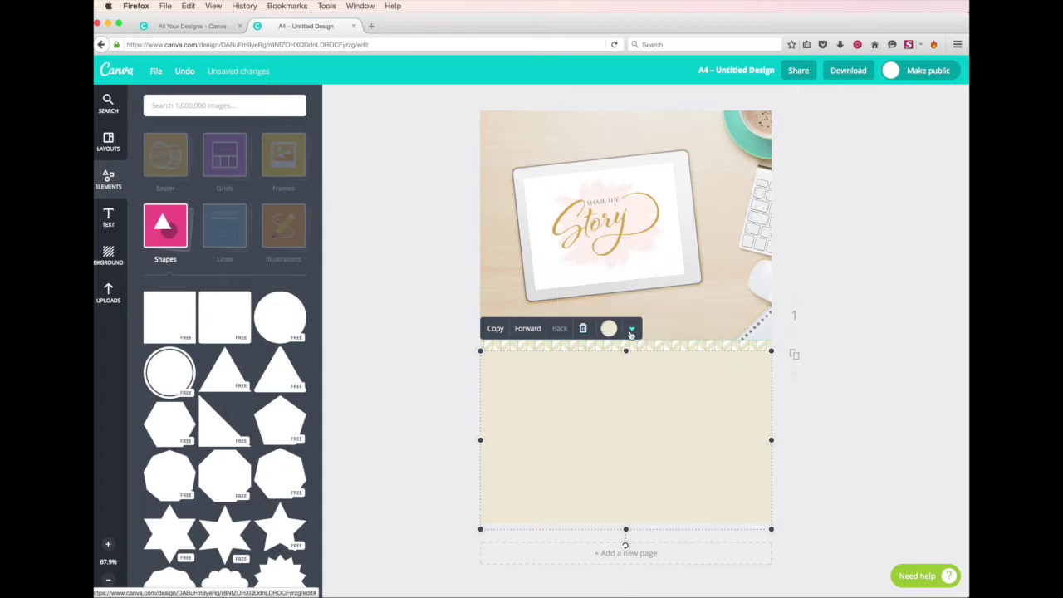
- Lower the cream rectangle's transparency to about 50
{"action": "left_click", "coordinate": [632, 329]}
{"action": "left_click", "coordinate": [629, 368]}
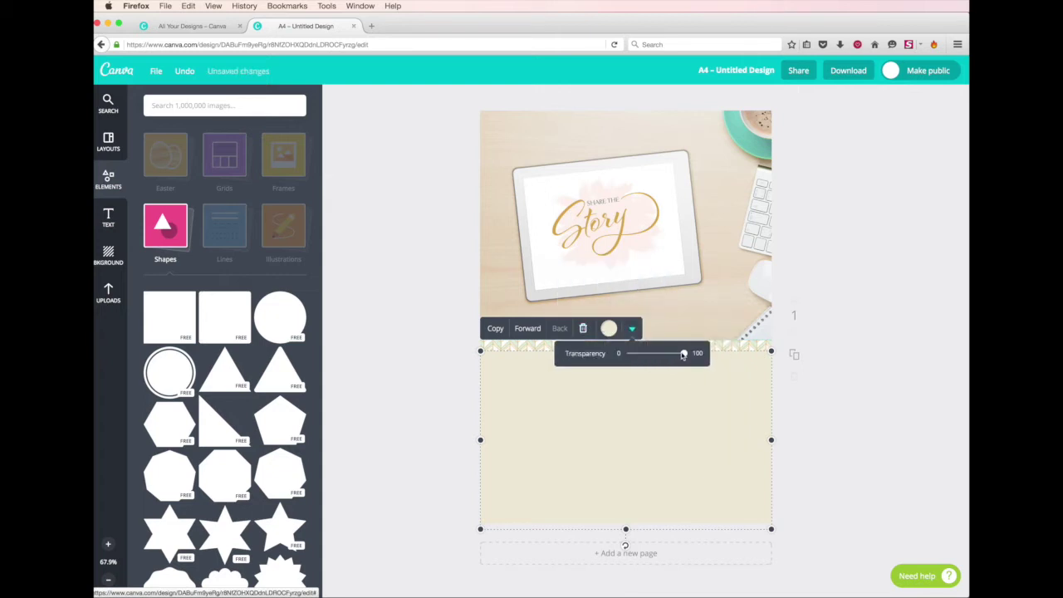
{"action": "left_click_drag", "start_coordinate": [682, 355], "coordinate": [661, 355]}
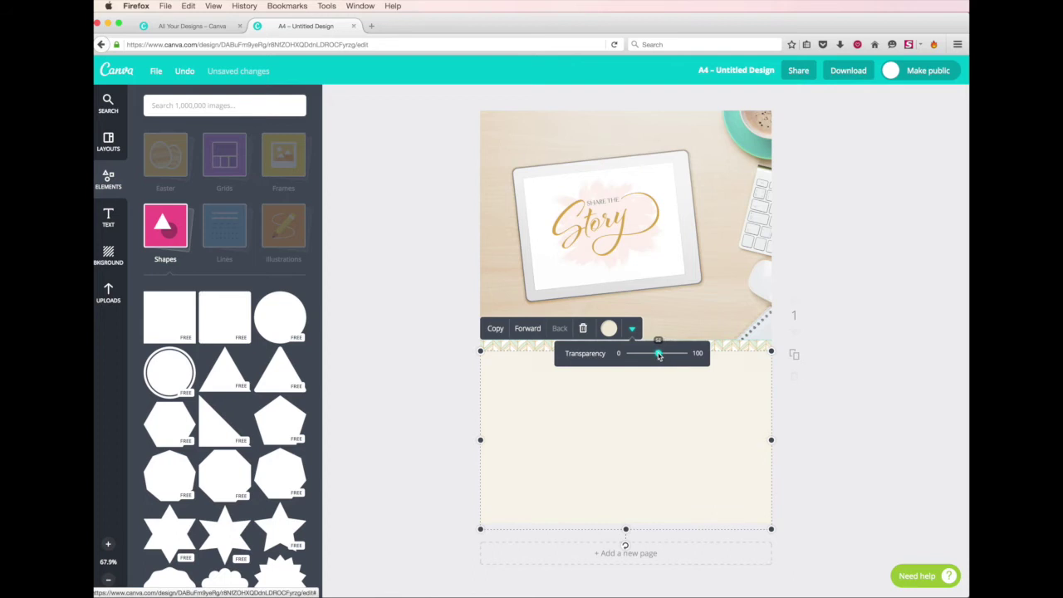
{"action": "left_click", "coordinate": [825, 382]}
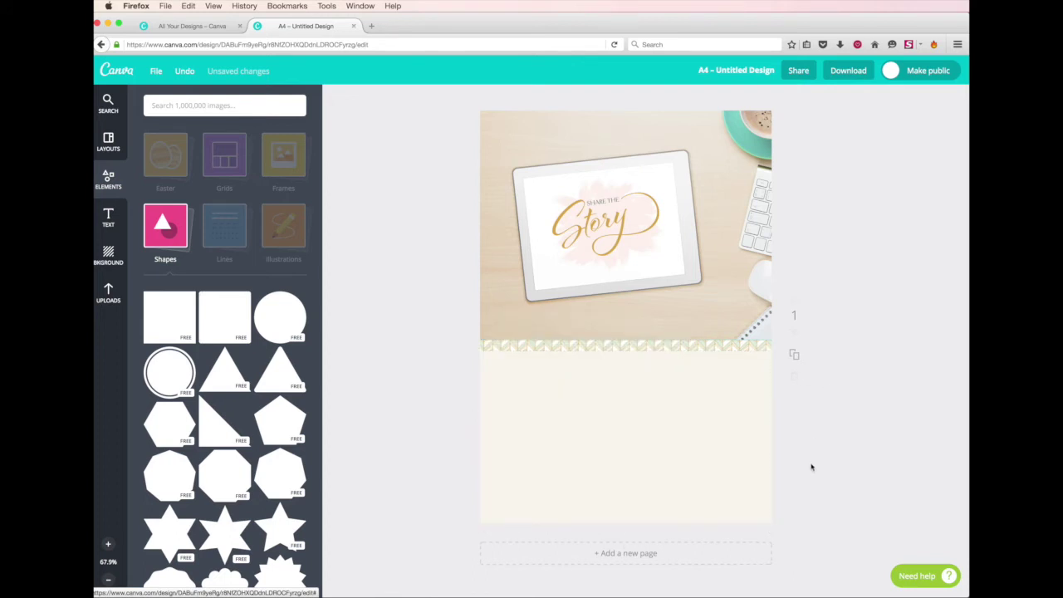
- Add a heading below the strip reading YOUR STORY LINE, pasted from Word
{"action": "left_click", "coordinate": [108, 217]}
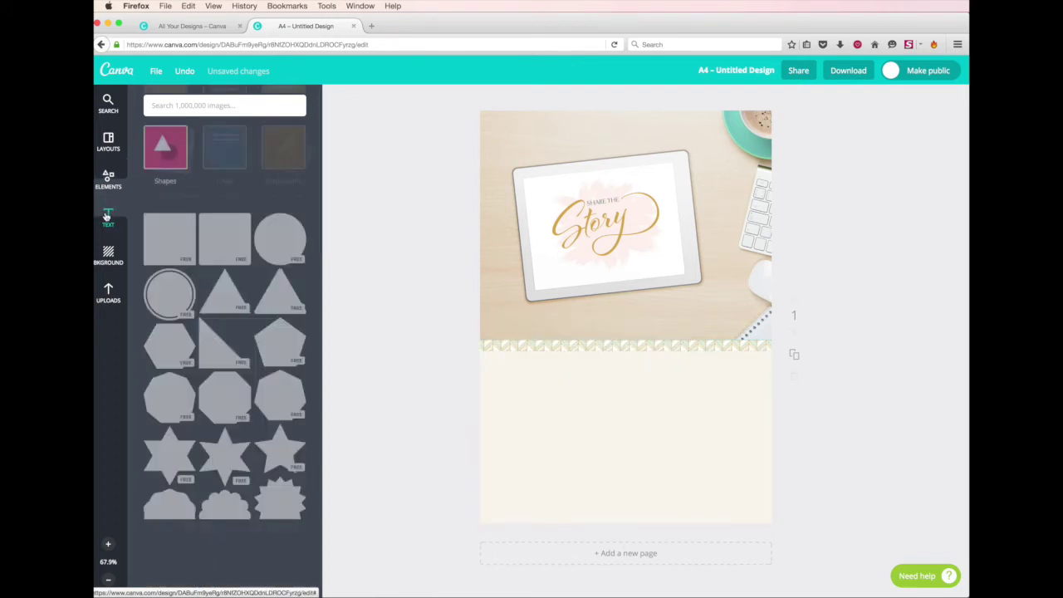
{"action": "left_click_drag", "start_coordinate": [224, 165], "coordinate": [625, 363]}
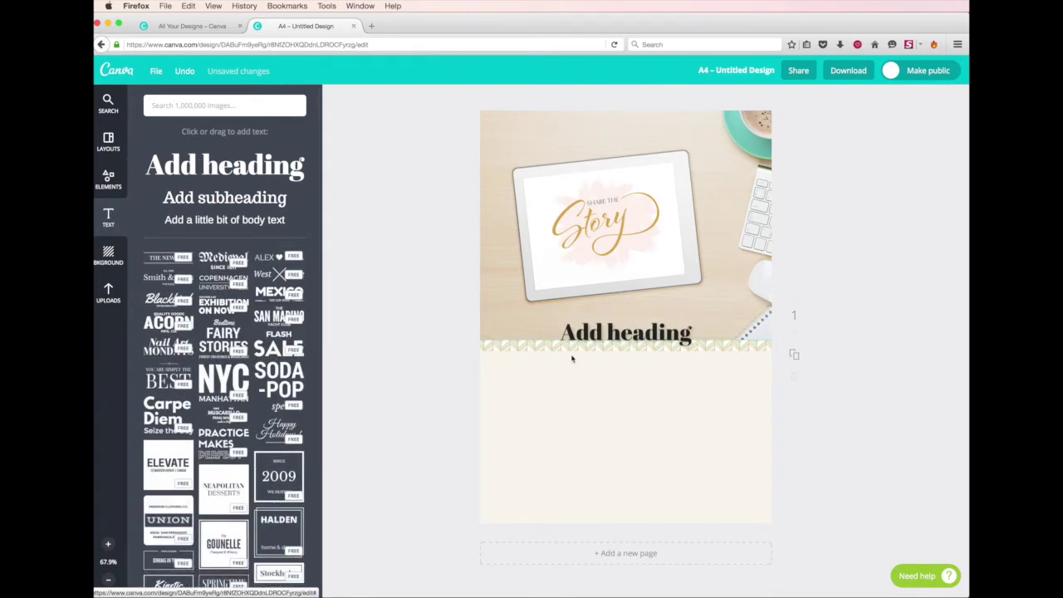
{"action": "left_click_drag", "start_coordinate": [604, 345], "coordinate": [654, 393]}
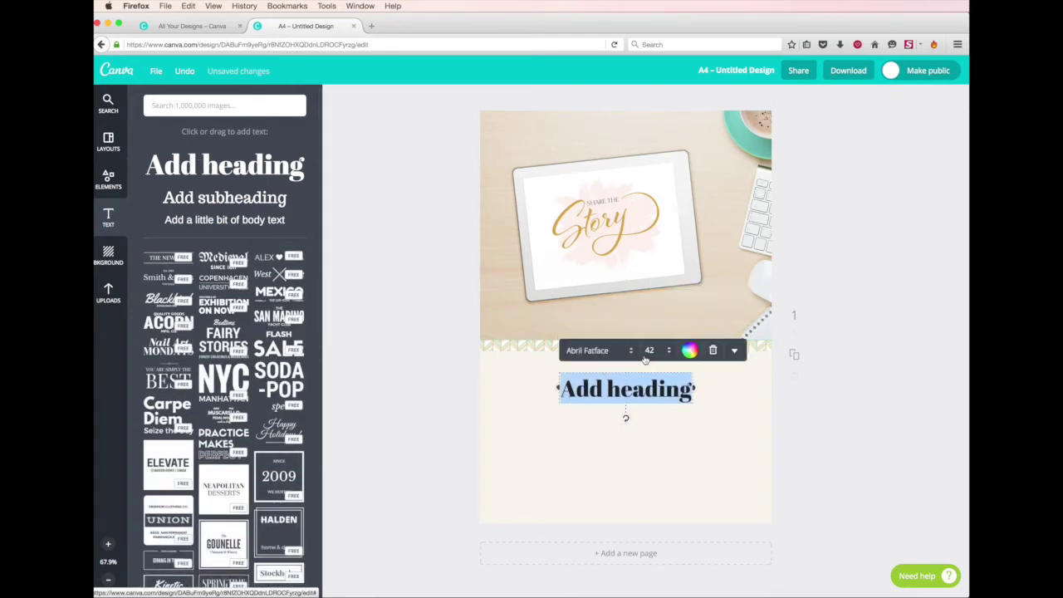
{"action": "key", "text": "super+Tab"}
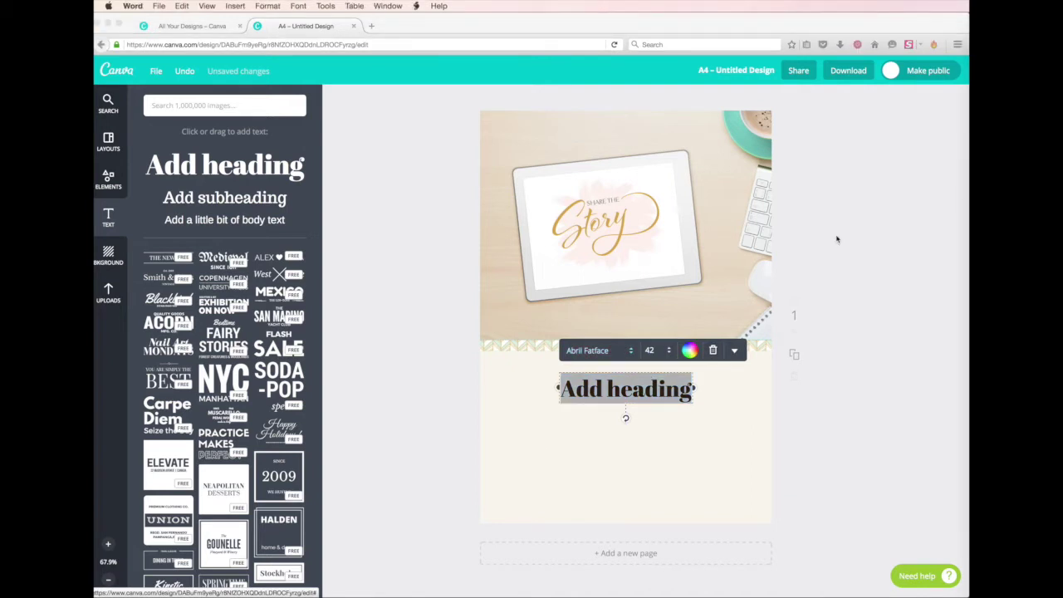
{"action": "key", "text": "super+Tab"}
{"action": "type", "text": "YOUR STORY LINE"}
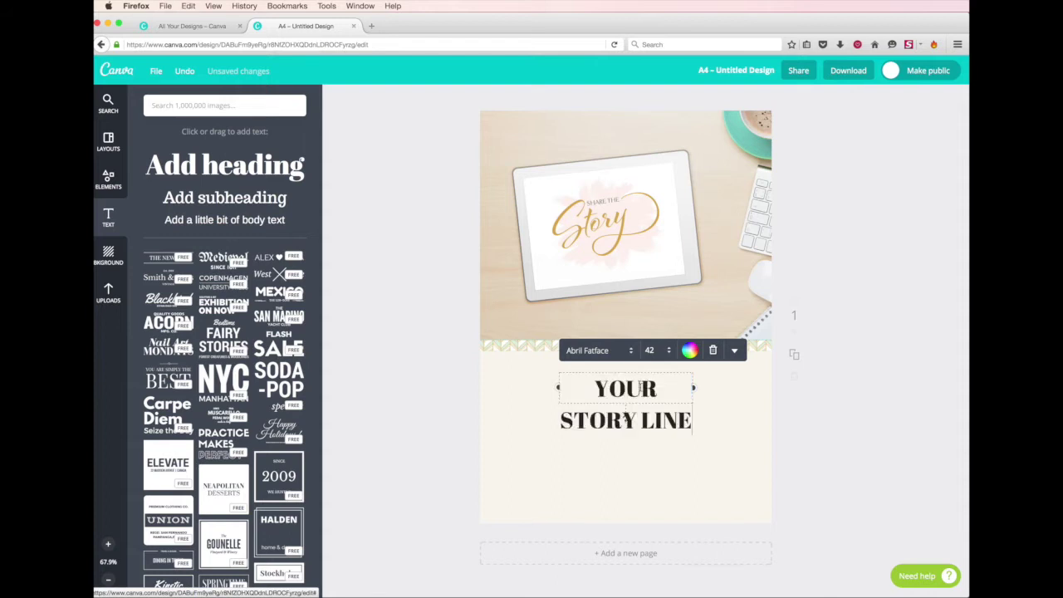
{"action": "triple_click", "coordinate": [625, 388]}
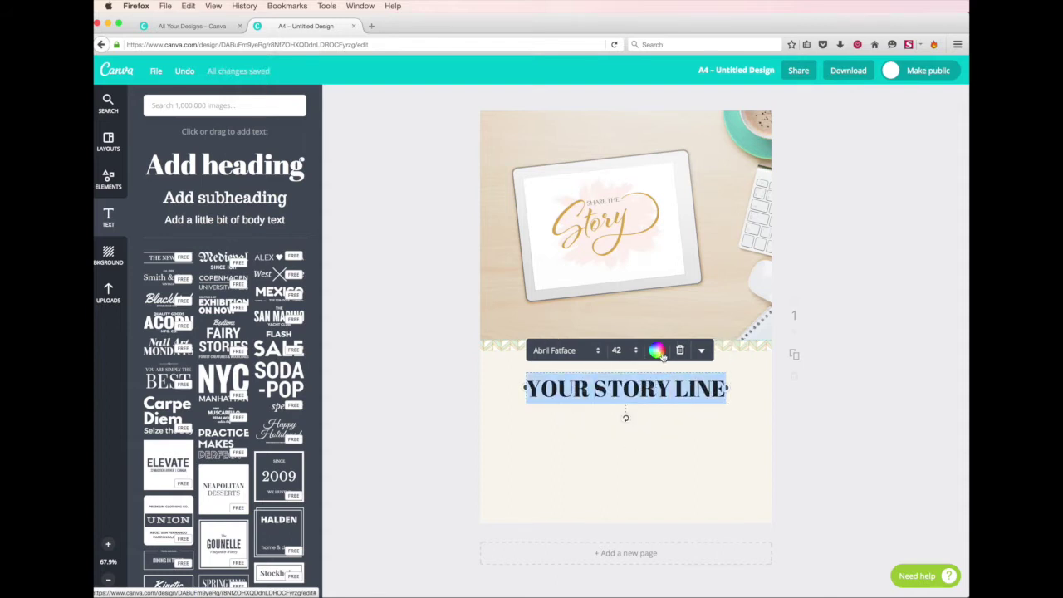
- Colour the heading gold D3A540 and set its font size to 48
{"action": "left_click", "coordinate": [656, 350]}
{"action": "left_click", "coordinate": [693, 320]}
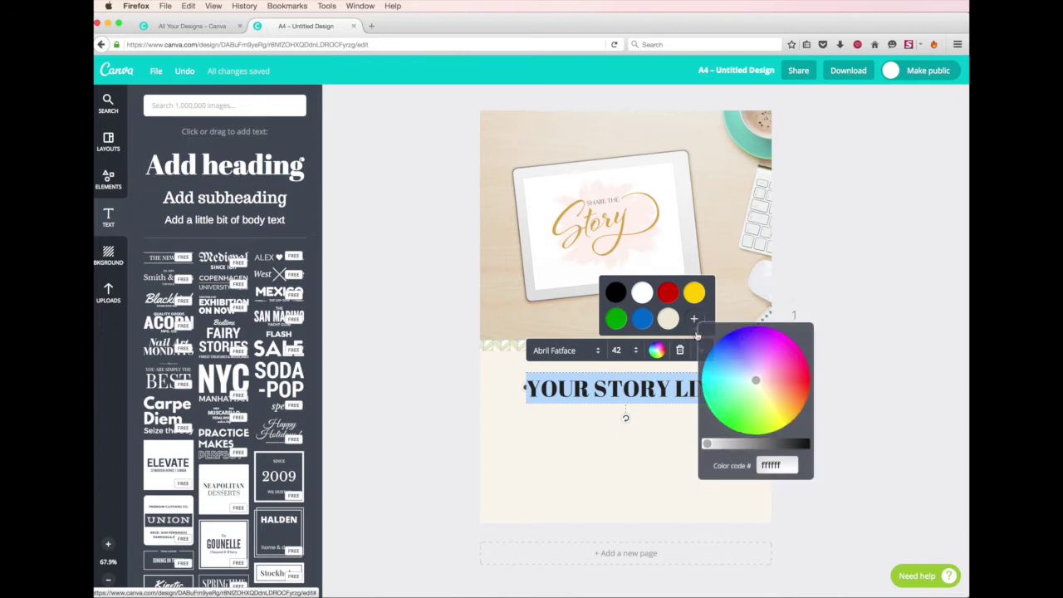
{"action": "left_click", "coordinate": [777, 465]}
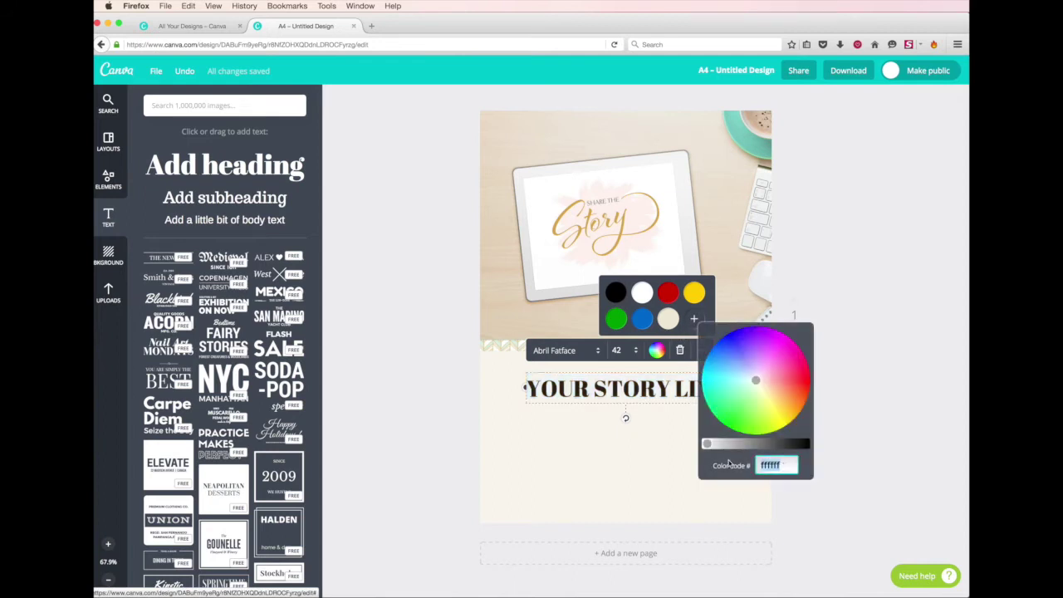
{"action": "type", "text": "D3A54"}
{"action": "type", "text": "0"}
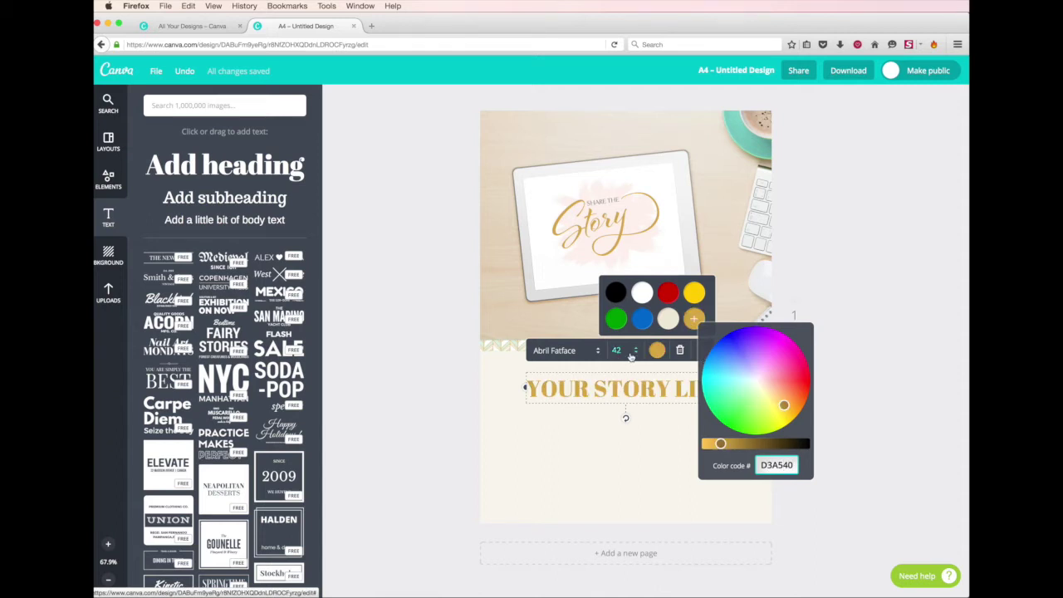
{"action": "left_click", "coordinate": [624, 350]}
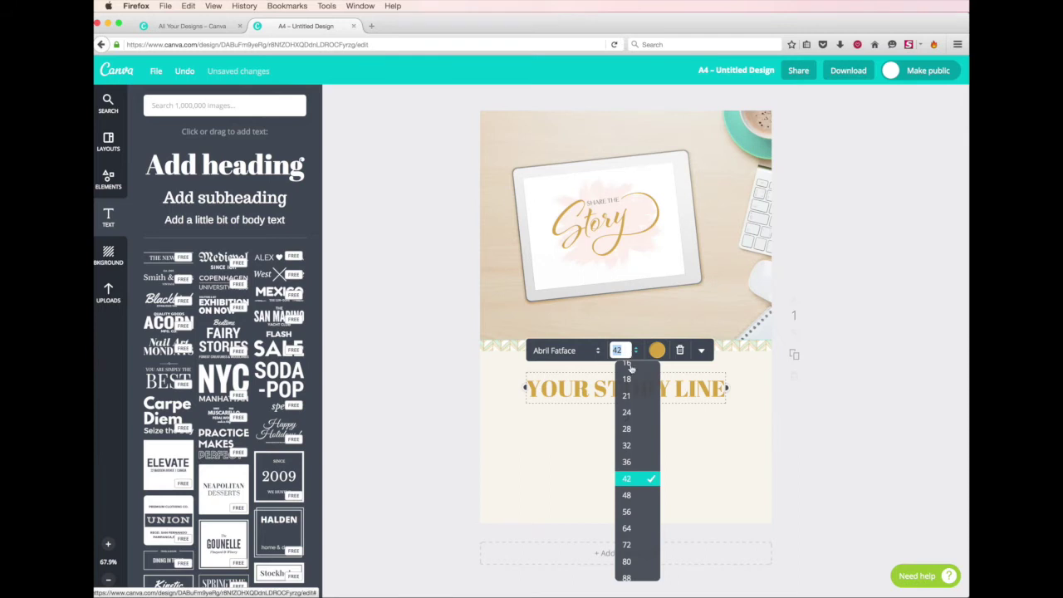
{"action": "left_click", "coordinate": [631, 511]}
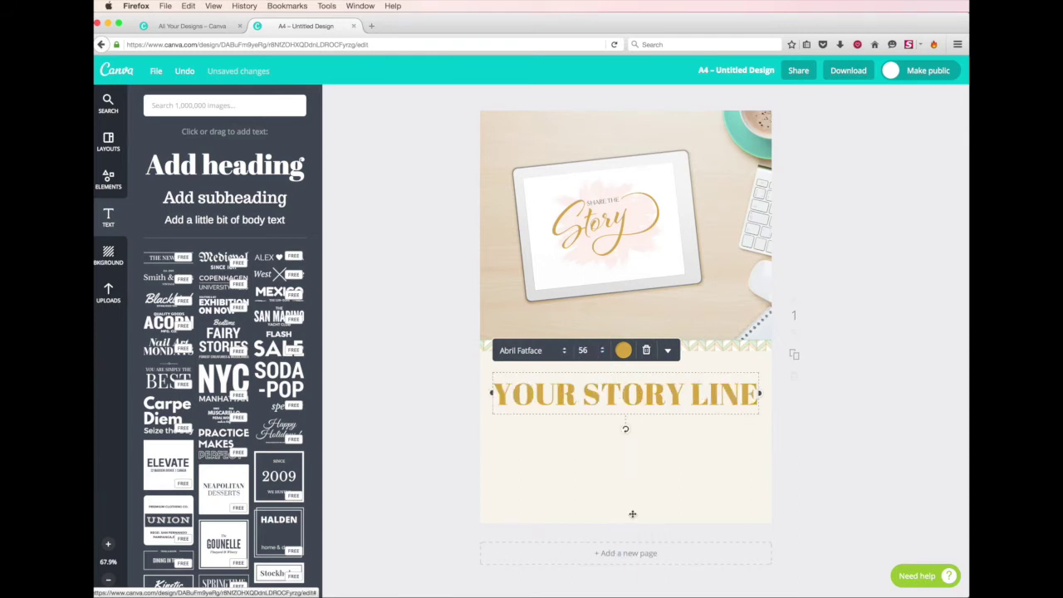
{"action": "left_click", "coordinate": [583, 350]}
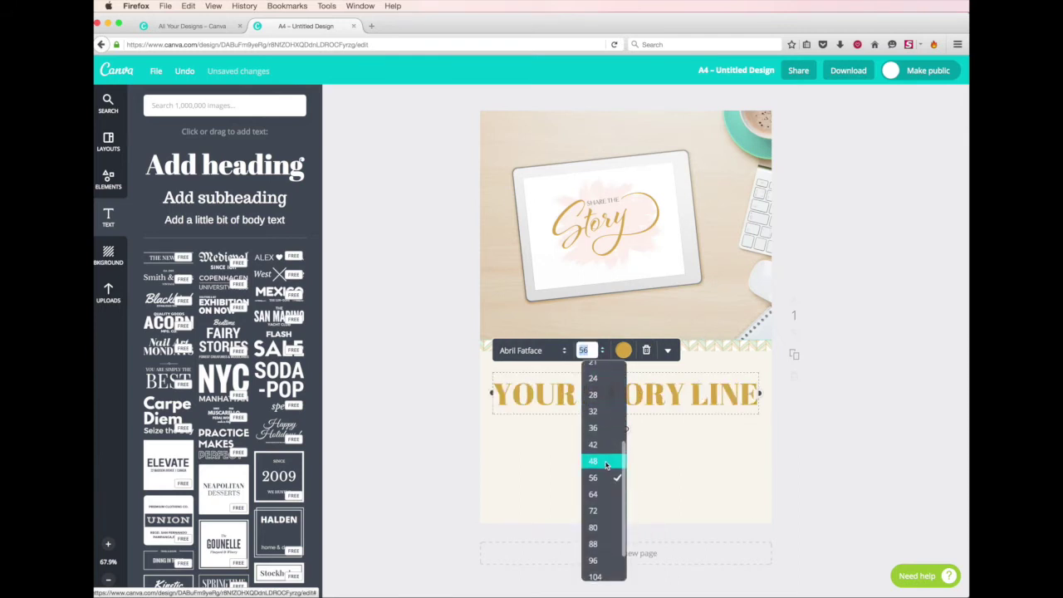
{"action": "left_click", "coordinate": [605, 461]}
- Set the heading's font to Bodoni FLF
{"action": "left_click", "coordinate": [552, 350]}
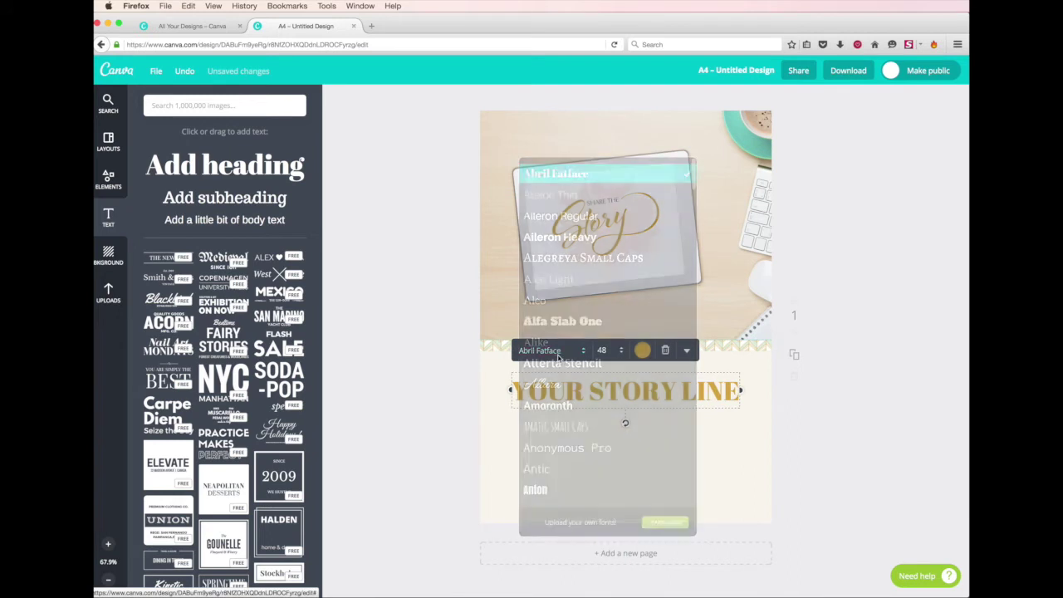
{"action": "scroll", "coordinate": [565, 360], "scroll_direction": "down", "scroll_amount": 3}
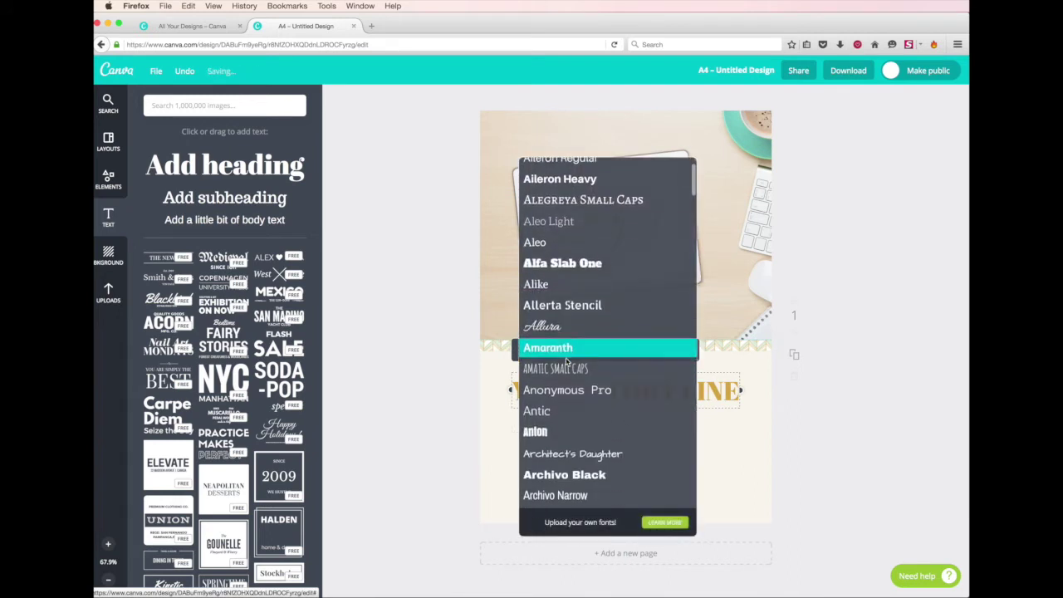
{"action": "scroll", "coordinate": [566, 360], "scroll_direction": "down", "scroll_amount": 1}
{"action": "scroll", "coordinate": [566, 360], "scroll_direction": "down", "scroll_amount": 4}
{"action": "scroll", "coordinate": [566, 363], "scroll_direction": "down", "scroll_amount": 3}
{"action": "scroll", "coordinate": [566, 363], "scroll_direction": "down", "scroll_amount": 3}
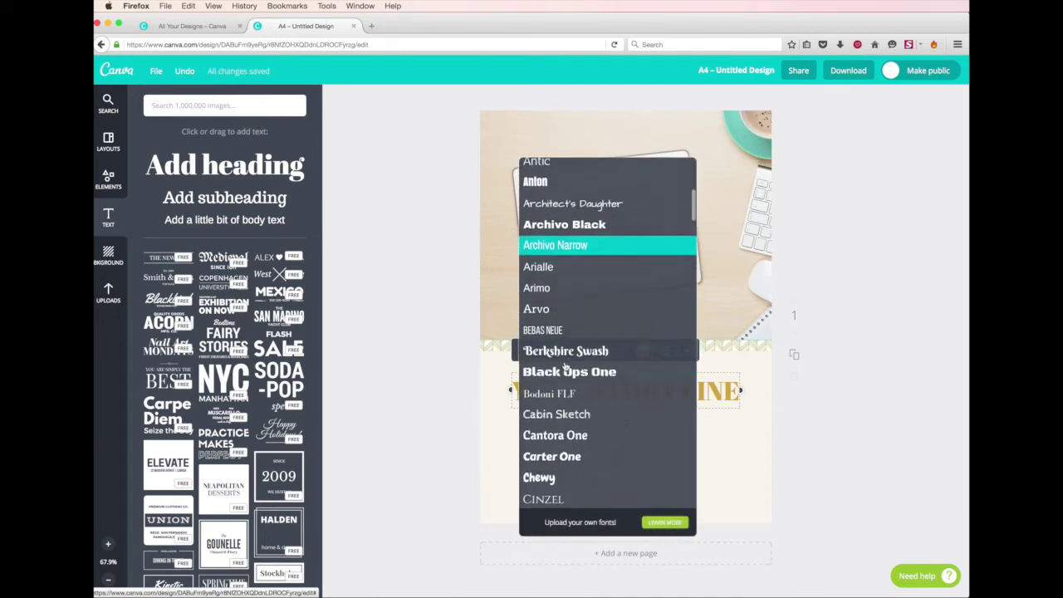
{"action": "scroll", "coordinate": [566, 363], "scroll_direction": "down", "scroll_amount": 1}
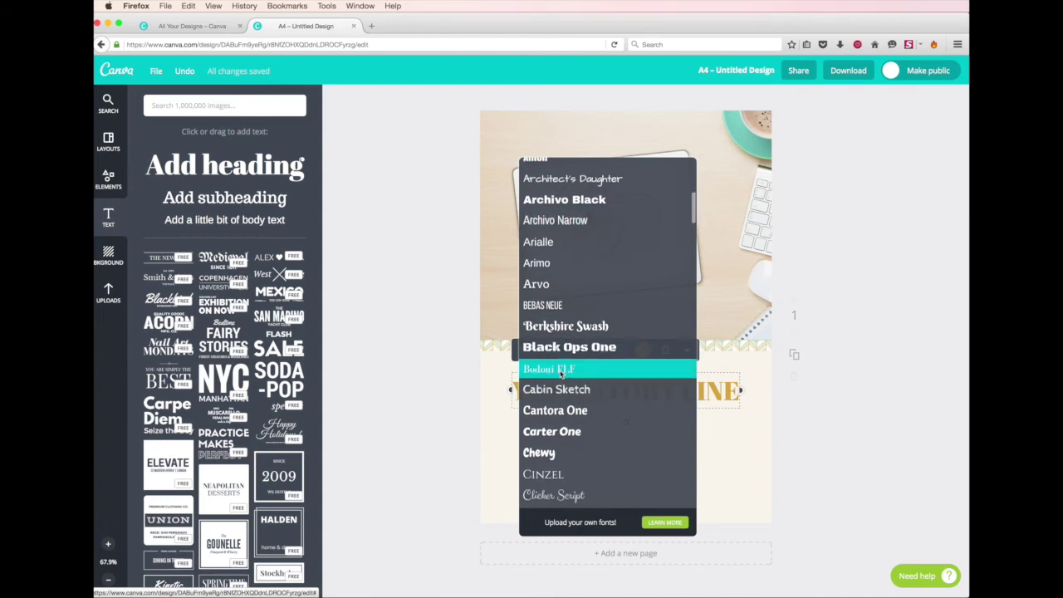
{"action": "left_click", "coordinate": [560, 371]}
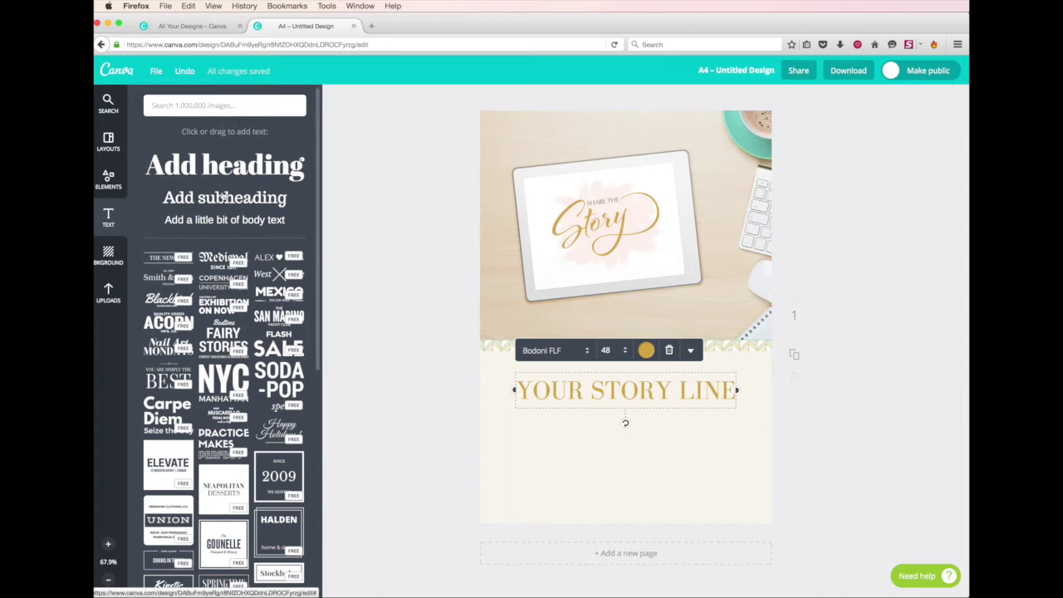
- Add a subheading under the heading with the pasted tagline, widened to two centred lines
{"action": "left_click", "coordinate": [224, 198]}
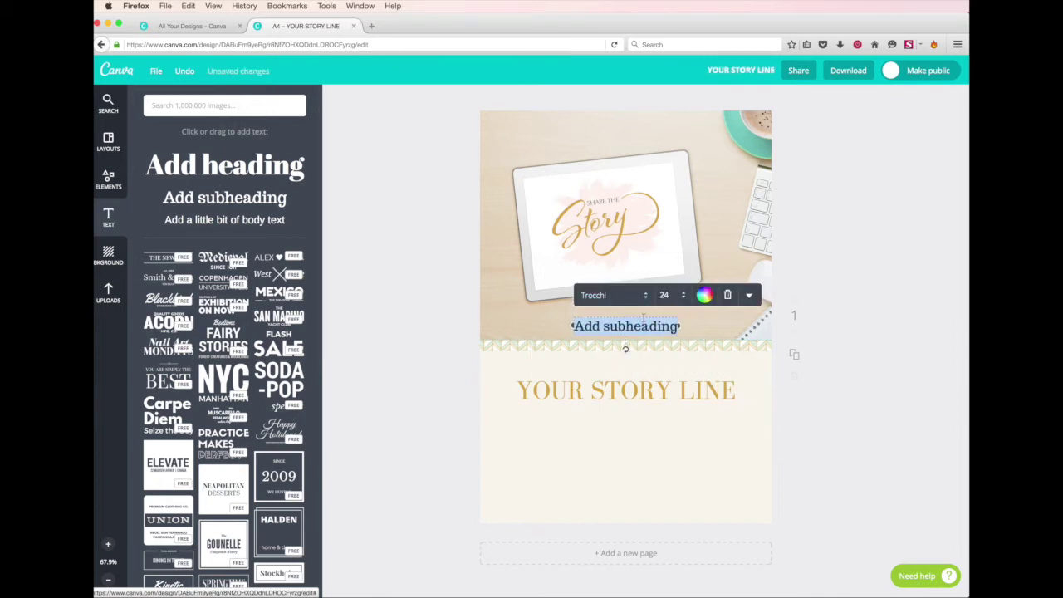
{"action": "mouse_move", "coordinate": [643, 315]}
{"action": "left_mouse_down"}
{"action": "mouse_move", "coordinate": [643, 420]}
{"action": "mouse_move", "coordinate": [625, 430]}
{"action": "left_mouse_up"}
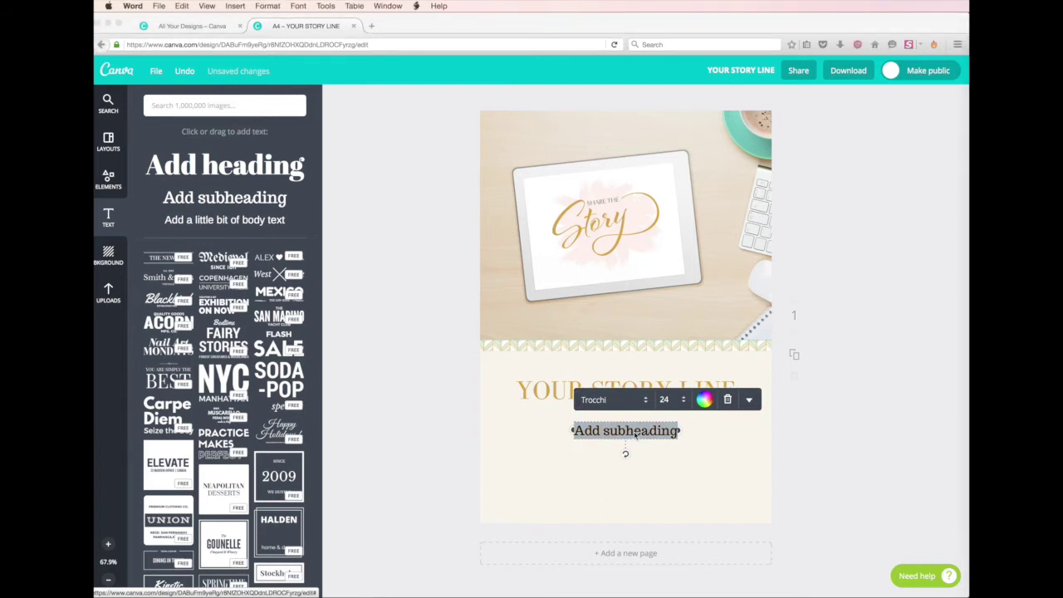
{"action": "type", "text": "A PRACTICAL WAY TO START BUILDING YOUR OWN STORY"}
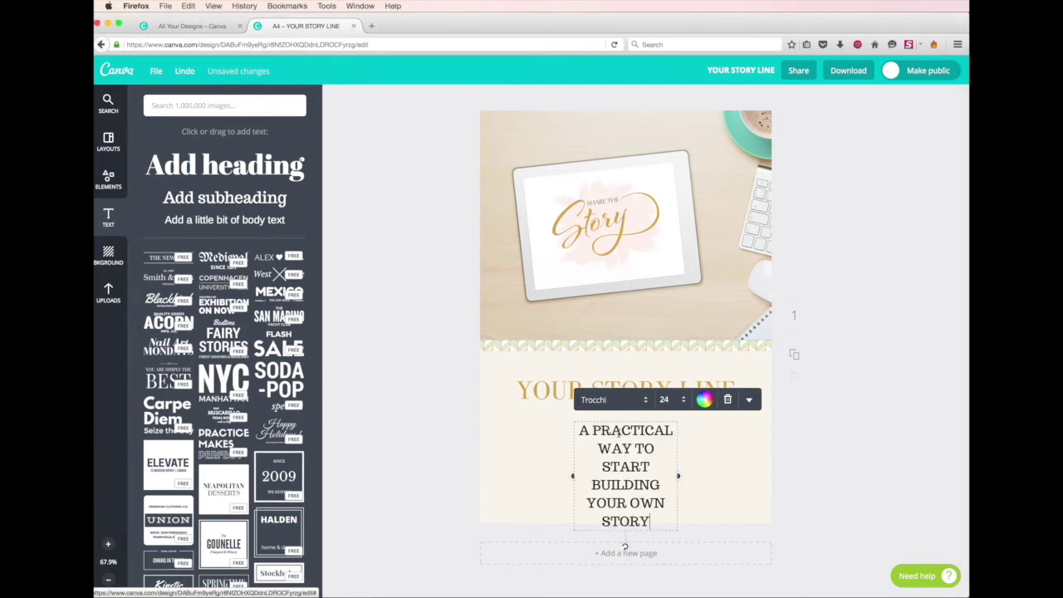
{"action": "left_click_drag", "start_coordinate": [678, 475], "coordinate": [739, 449]}
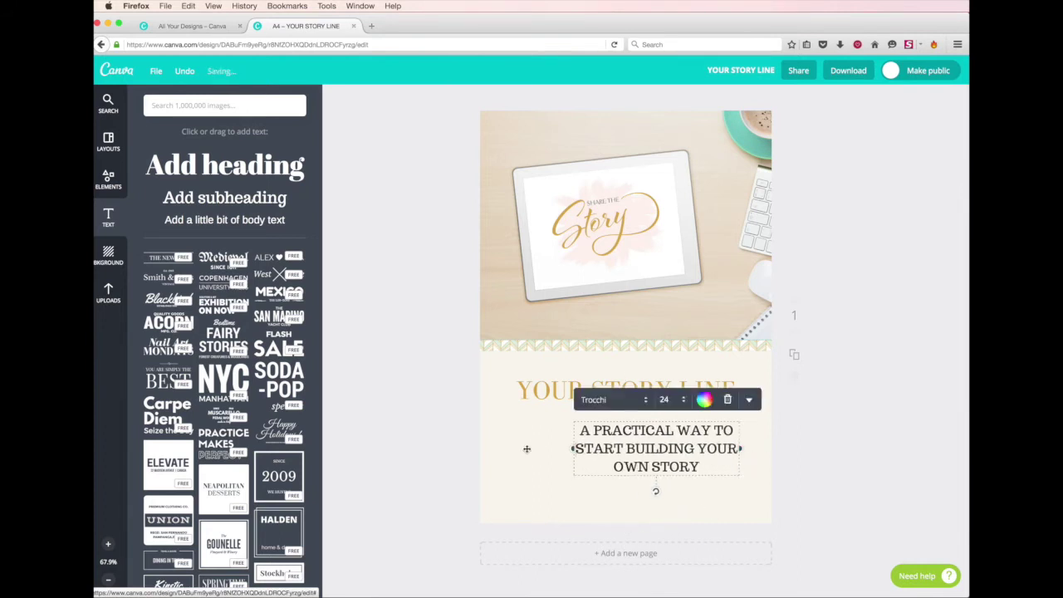
{"action": "left_click_drag", "start_coordinate": [572, 449], "coordinate": [505, 449]}
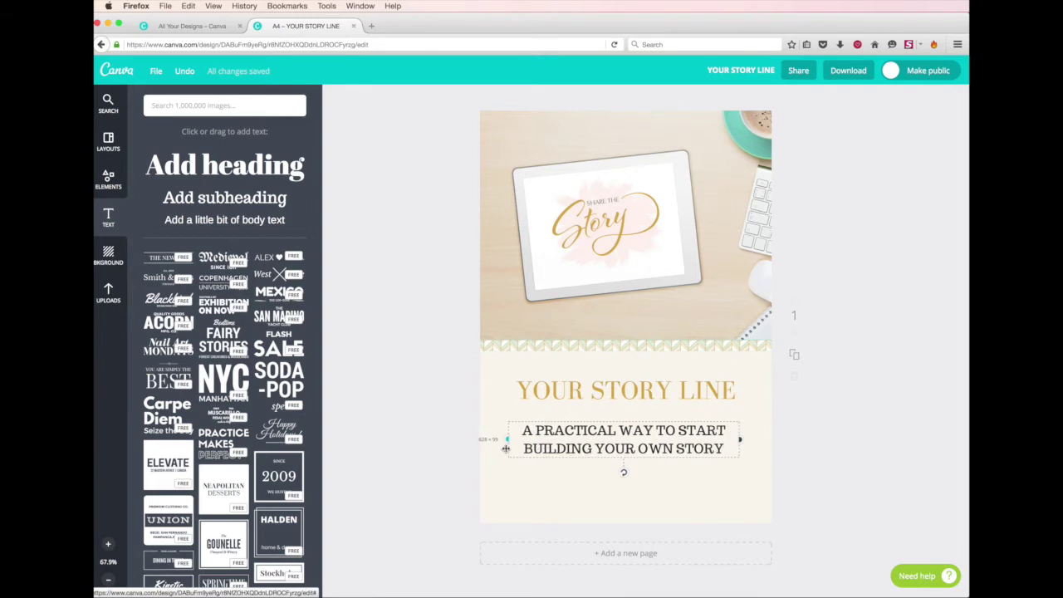
{"action": "left_click_drag", "start_coordinate": [653, 421], "coordinate": [655, 421]}
- Set the whole subheading text in Bodoni FLF
{"action": "left_click_drag", "start_coordinate": [735, 451], "coordinate": [478, 426]}
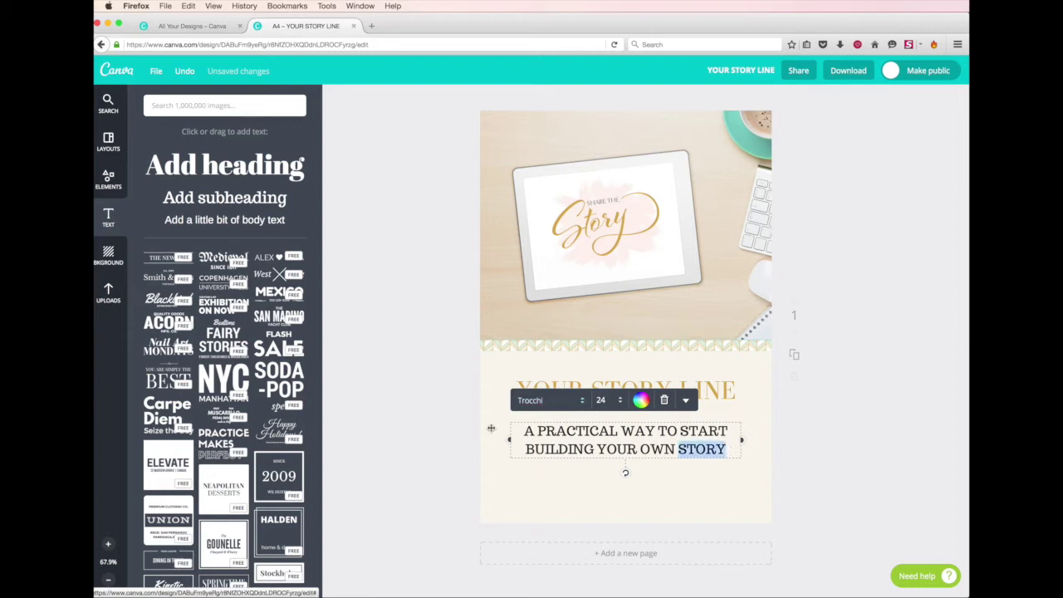
{"action": "left_click", "coordinate": [537, 431]}
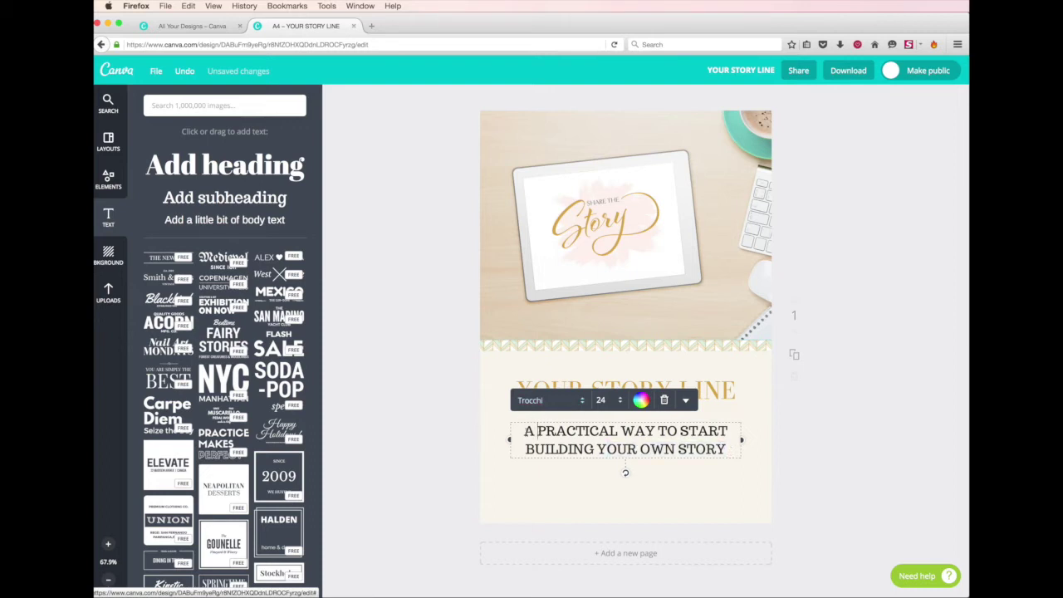
{"action": "left_click_drag", "start_coordinate": [521, 430], "coordinate": [731, 452]}
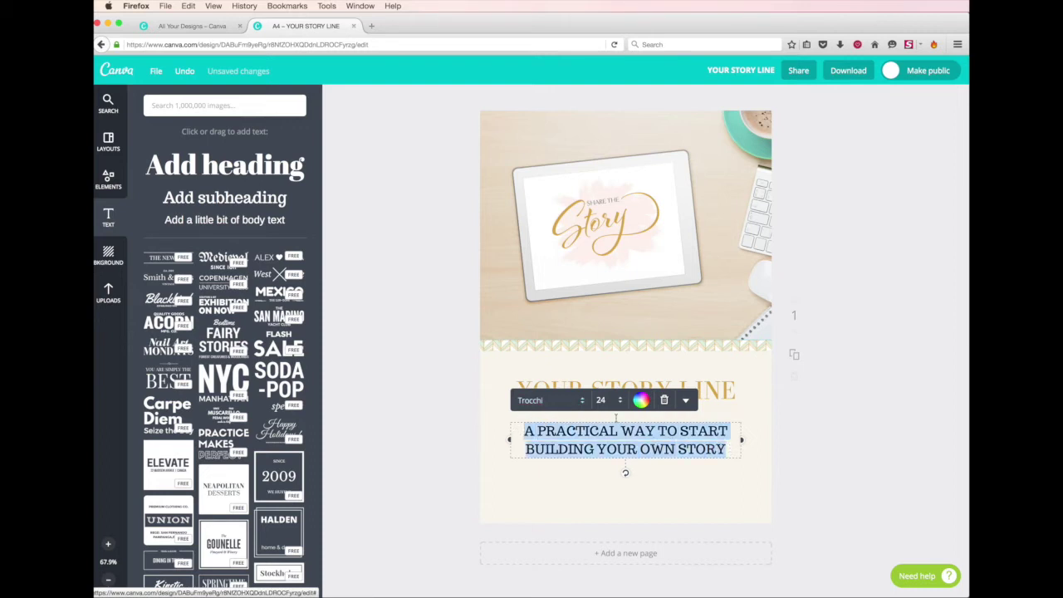
{"action": "left_click", "coordinate": [554, 404]}
{"action": "scroll", "coordinate": [687, 497], "scroll_direction": "up", "scroll_amount": 3}
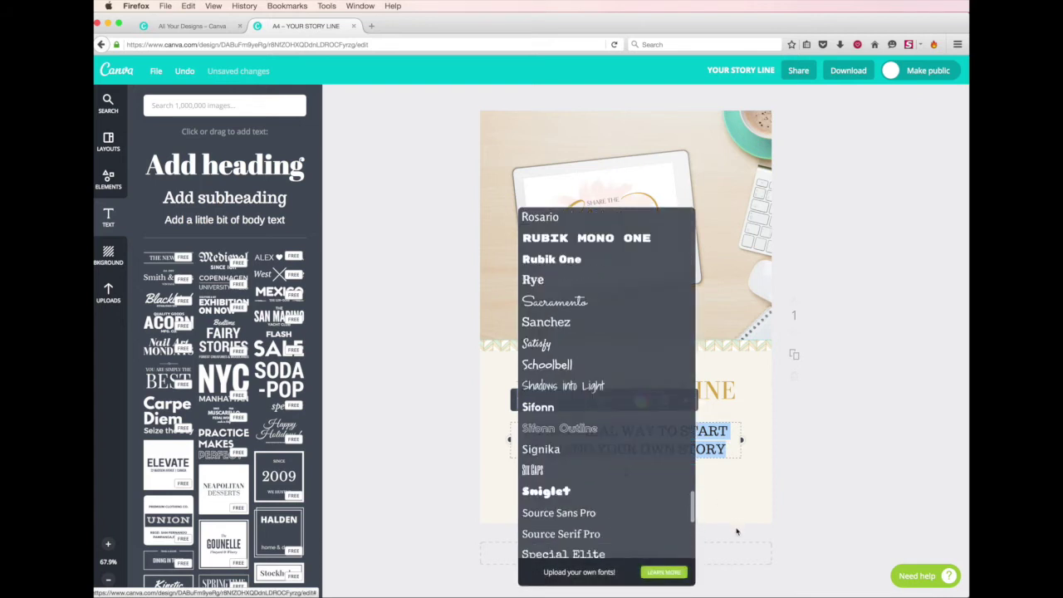
{"action": "scroll", "coordinate": [687, 496], "scroll_direction": "up", "scroll_amount": 3}
{"action": "left_click_drag", "start_coordinate": [687, 497], "coordinate": [678, 224]}
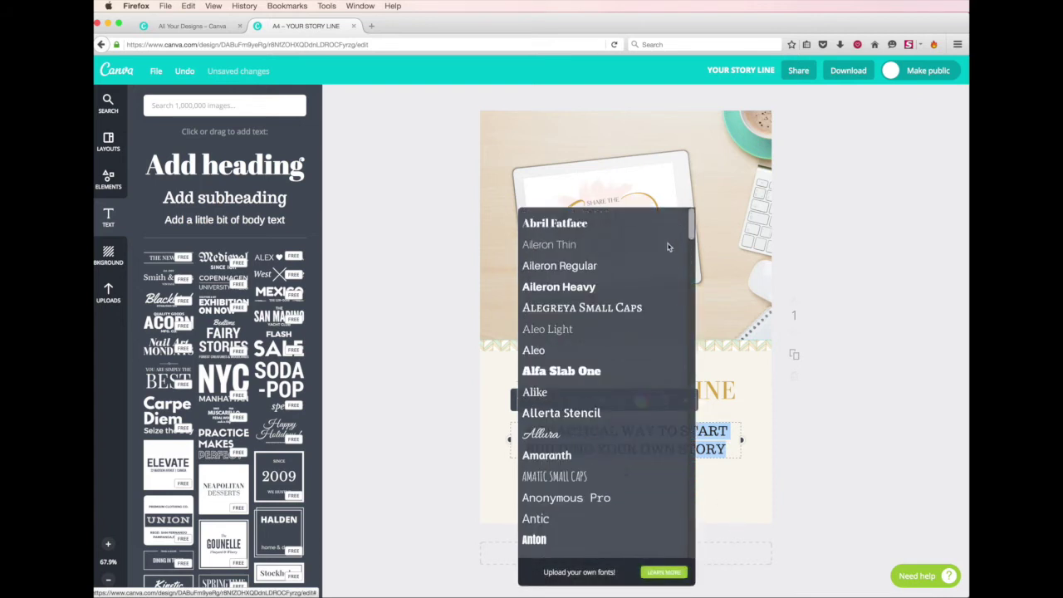
{"action": "scroll", "coordinate": [596, 394], "scroll_direction": "down", "scroll_amount": 2}
{"action": "scroll", "coordinate": [596, 395], "scroll_direction": "down", "scroll_amount": 2}
{"action": "scroll", "coordinate": [596, 397], "scroll_direction": "down", "scroll_amount": 2}
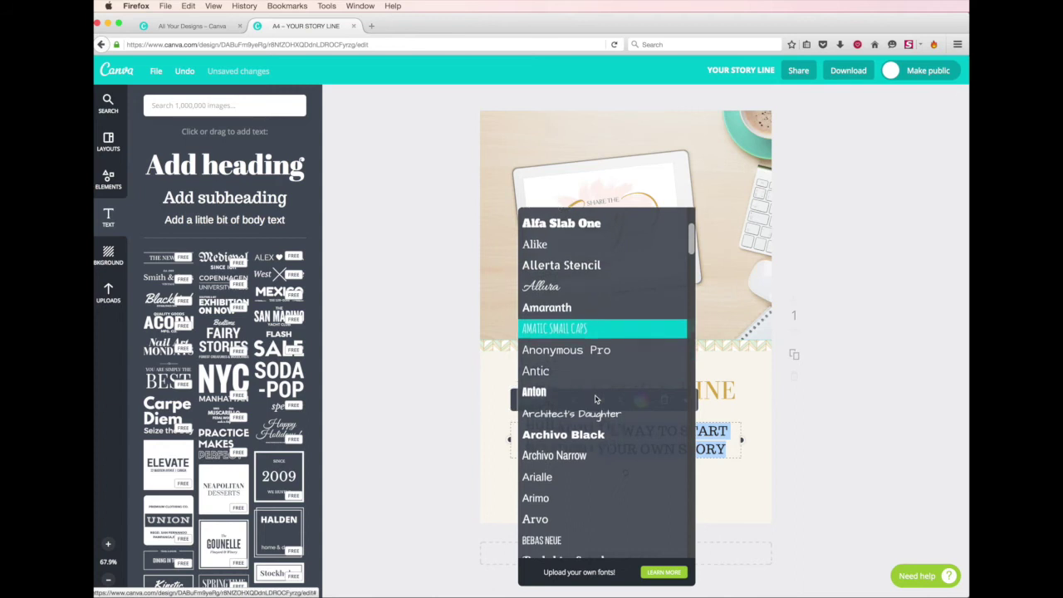
{"action": "scroll", "coordinate": [595, 399], "scroll_direction": "down", "scroll_amount": 1}
{"action": "scroll", "coordinate": [595, 399], "scroll_direction": "down", "scroll_amount": 2}
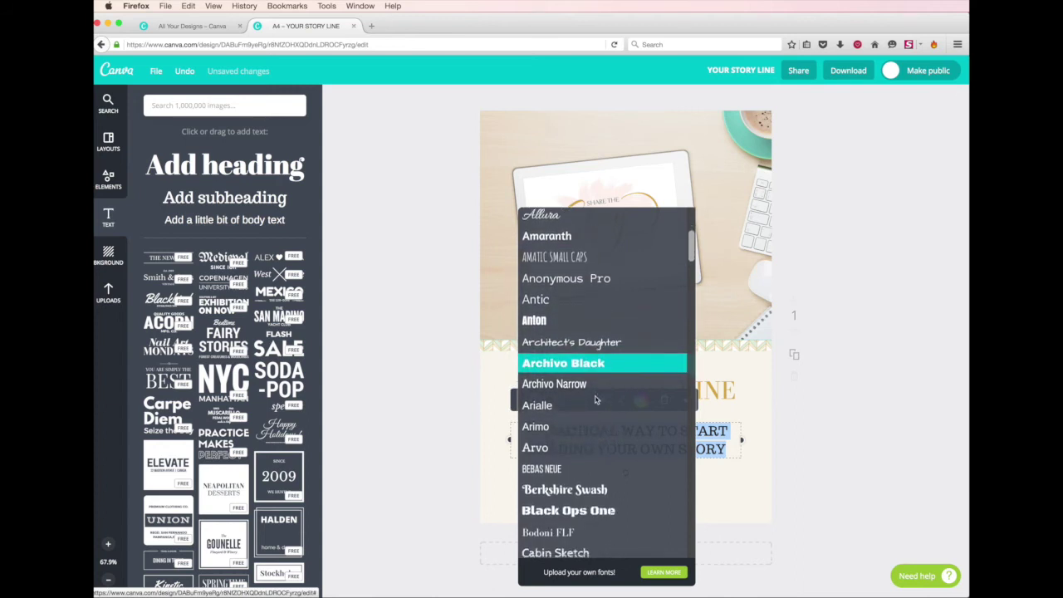
{"action": "scroll", "coordinate": [594, 400], "scroll_direction": "down", "scroll_amount": 2}
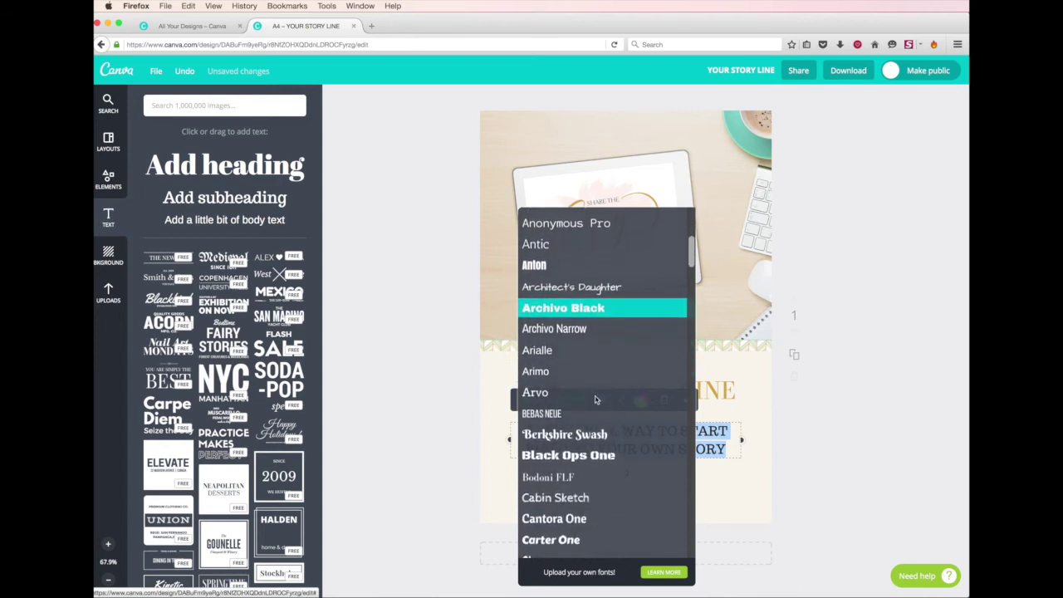
{"action": "left_click", "coordinate": [550, 473]}
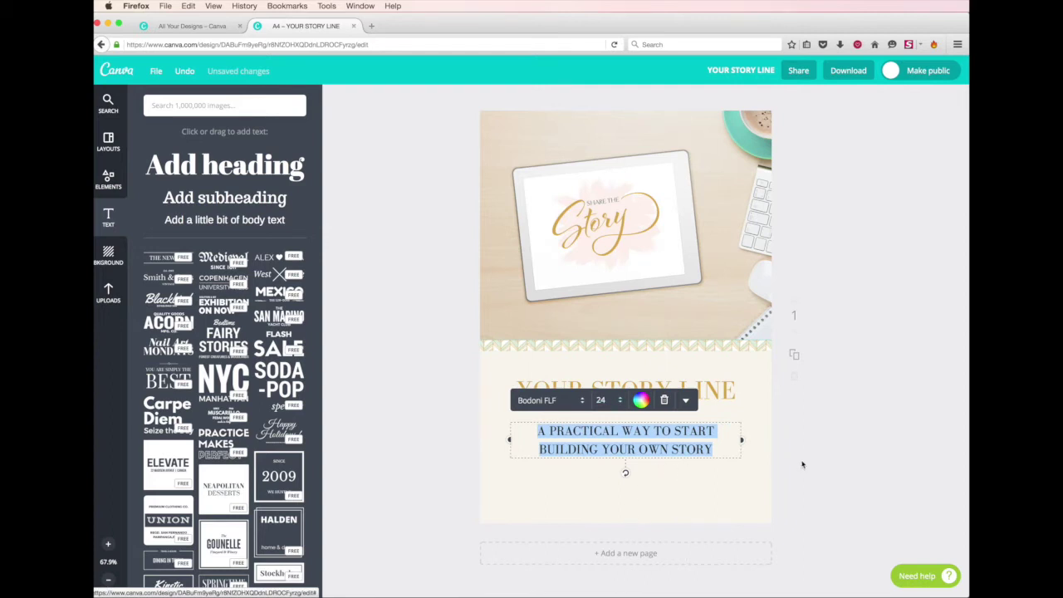
{"action": "left_click", "coordinate": [801, 464]}
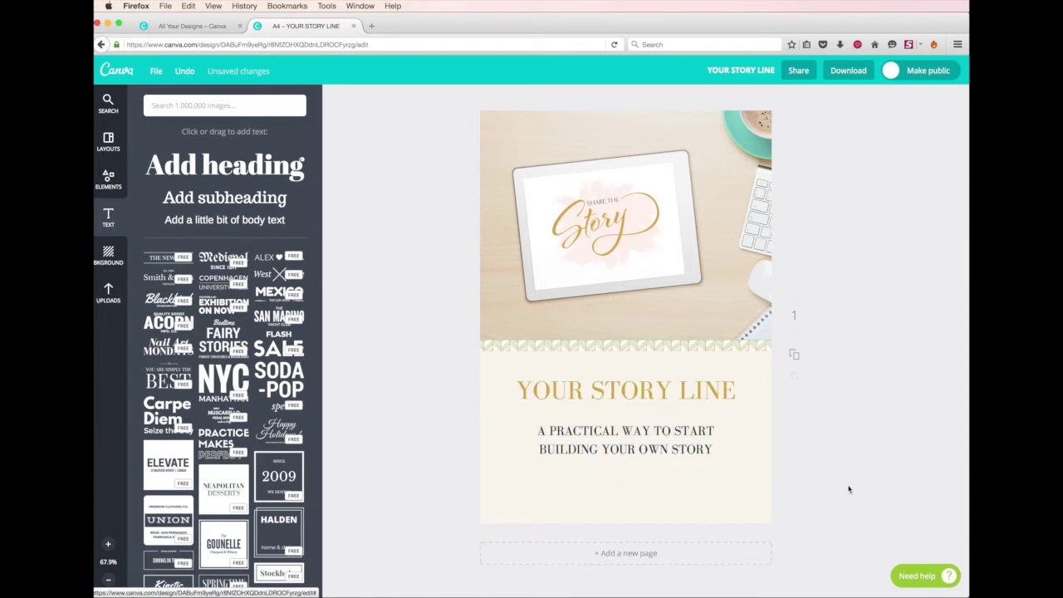
- Duplicate the cover as page 2 and delete its desk photo
{"action": "left_click", "coordinate": [793, 355]}
{"action": "scroll", "coordinate": [793, 362], "scroll_direction": "down", "scroll_amount": 1}
{"action": "scroll", "coordinate": [793, 362], "scroll_direction": "down", "scroll_amount": 1}
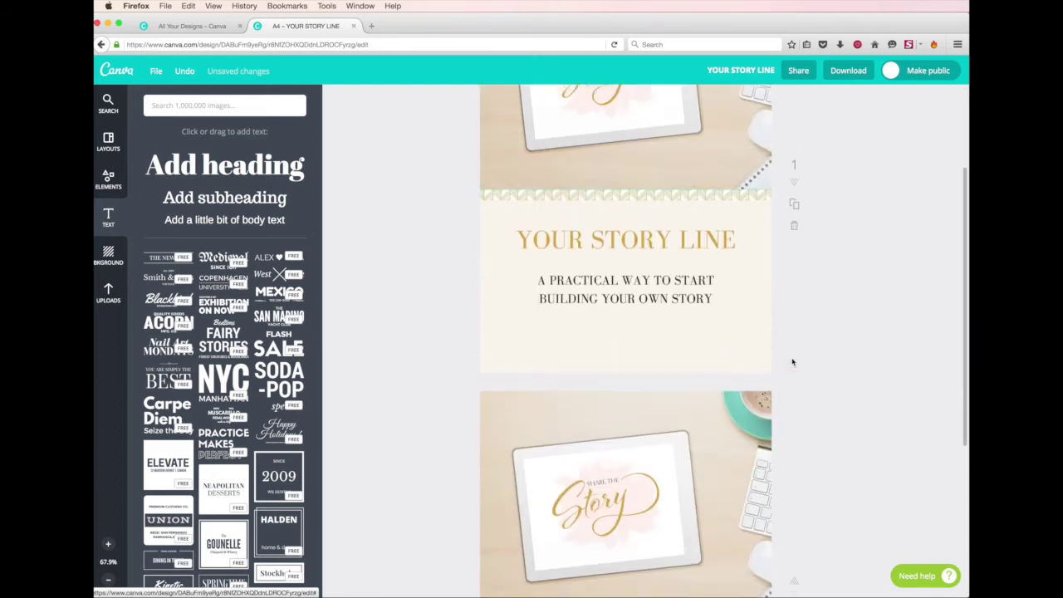
{"action": "scroll", "coordinate": [793, 362], "scroll_direction": "down", "scroll_amount": 1}
{"action": "scroll", "coordinate": [793, 362], "scroll_direction": "down", "scroll_amount": 2}
{"action": "left_click", "coordinate": [728, 337]}
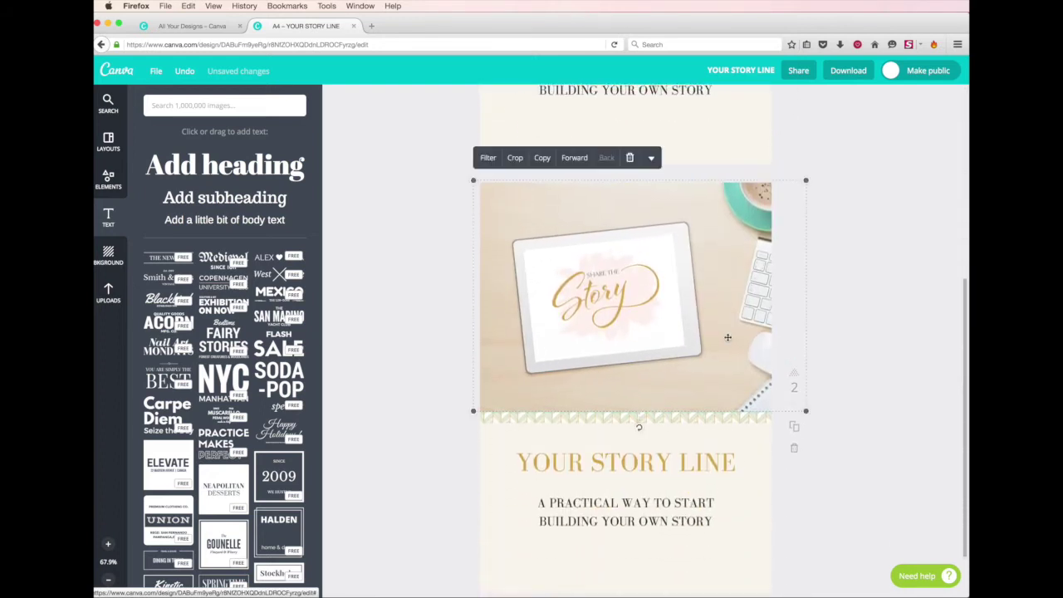
{"action": "key", "text": "Delete"}
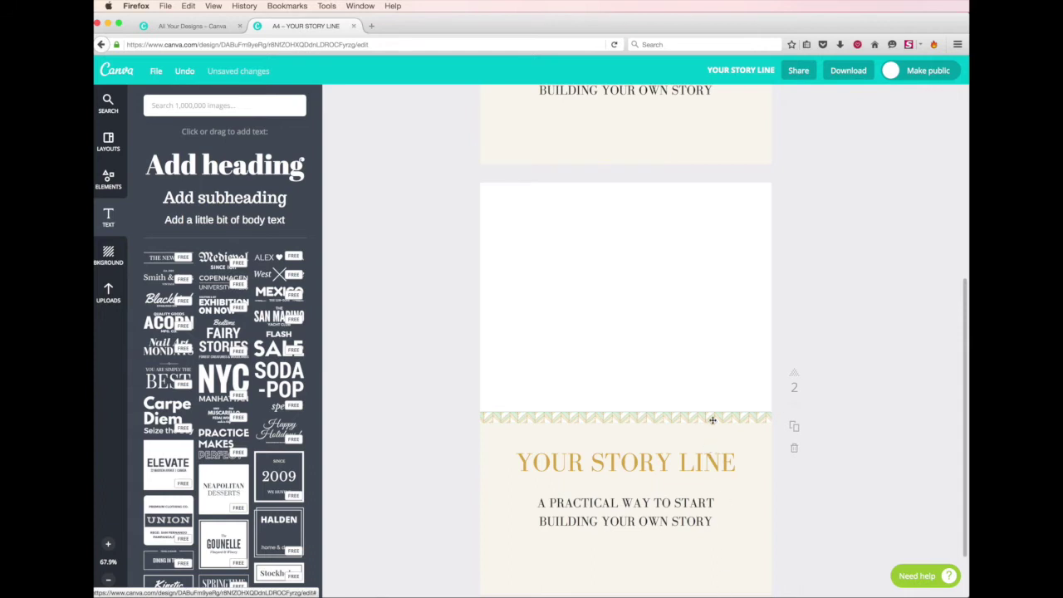
- Stretch page 2's cream block up to the top of the page
{"action": "left_click", "coordinate": [712, 420]}
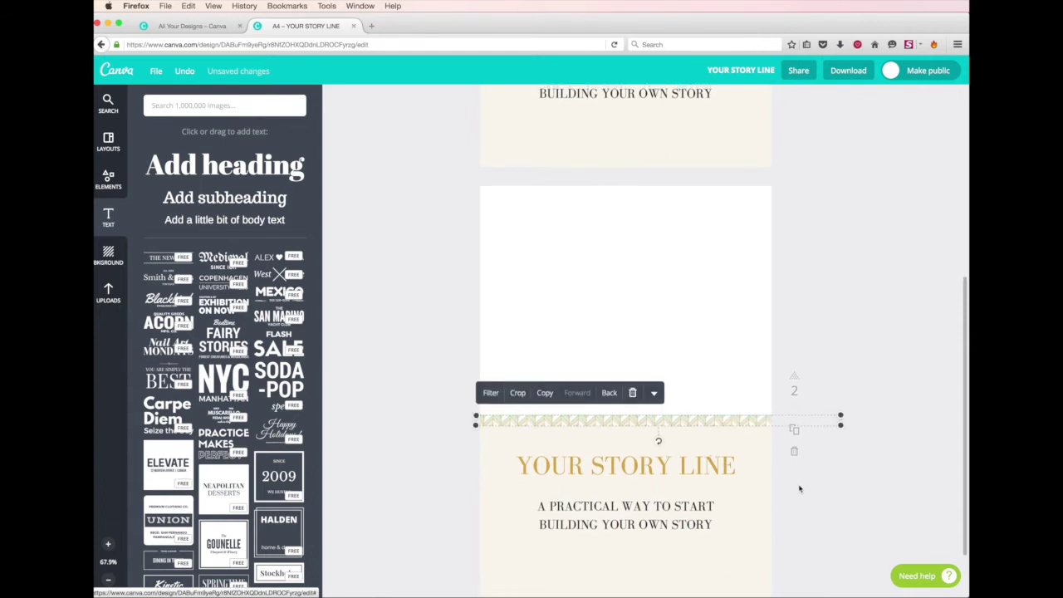
{"action": "scroll", "coordinate": [828, 290], "scroll_direction": "up", "scroll_amount": 3}
{"action": "scroll", "coordinate": [828, 297], "scroll_direction": "up", "scroll_amount": 2}
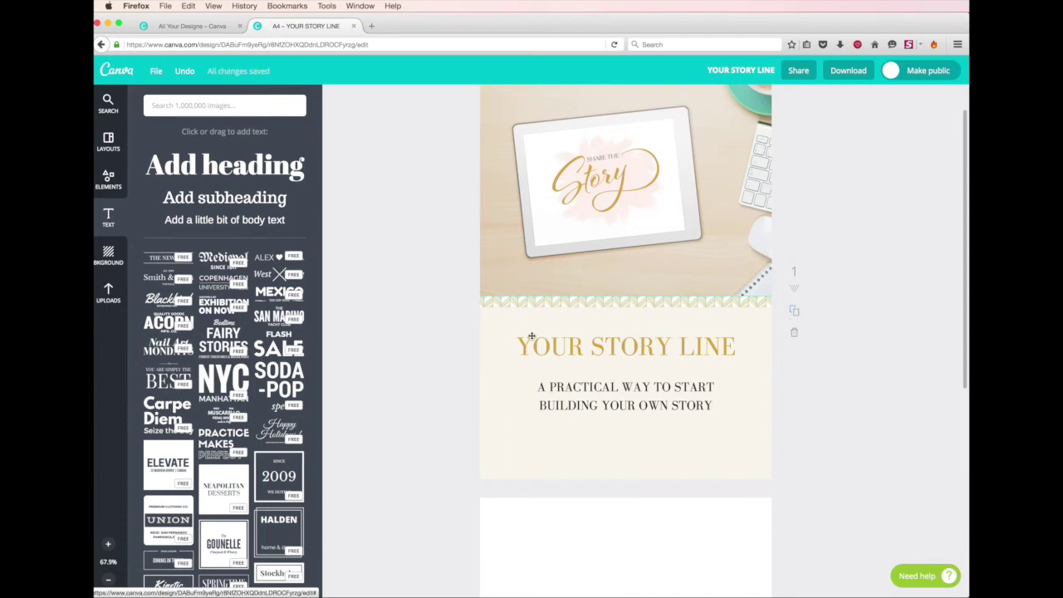
{"action": "scroll", "coordinate": [825, 389], "scroll_direction": "down", "scroll_amount": 5}
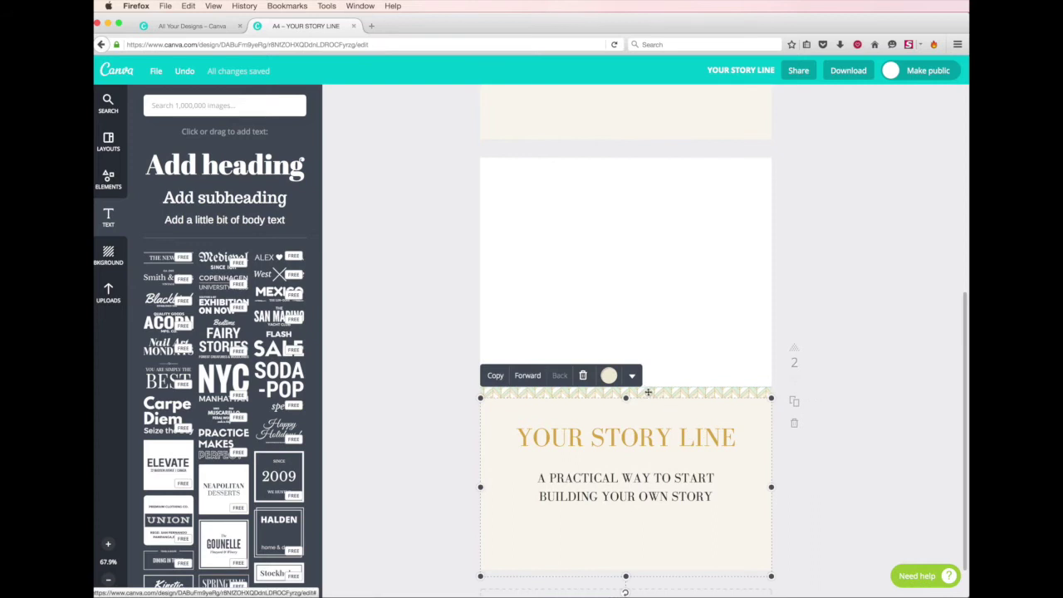
{"action": "left_click_drag", "start_coordinate": [626, 388], "coordinate": [638, 154]}
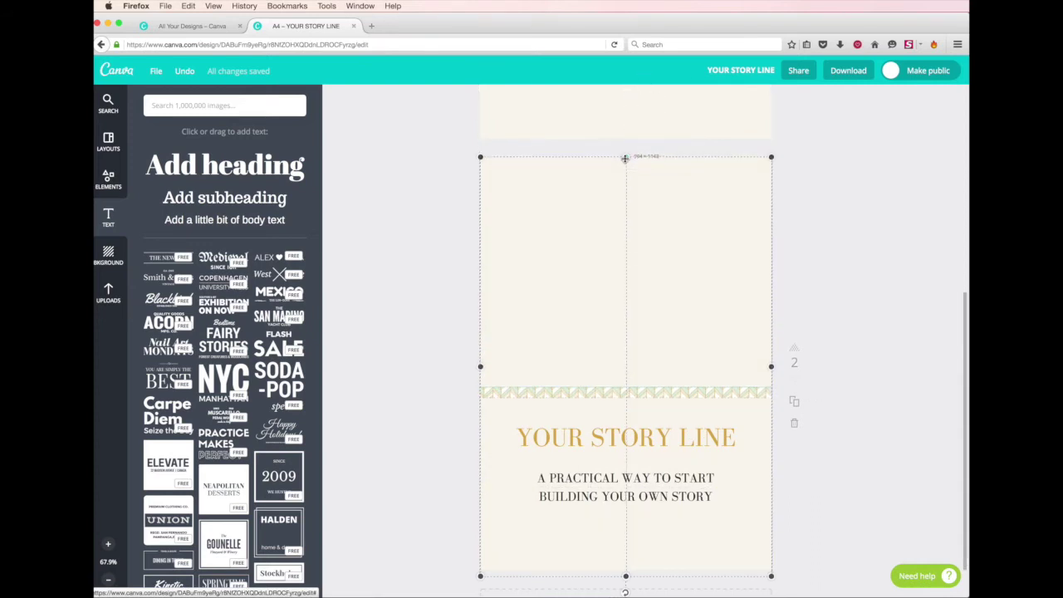
{"action": "left_click_drag", "start_coordinate": [625, 158], "coordinate": [627, 157]}
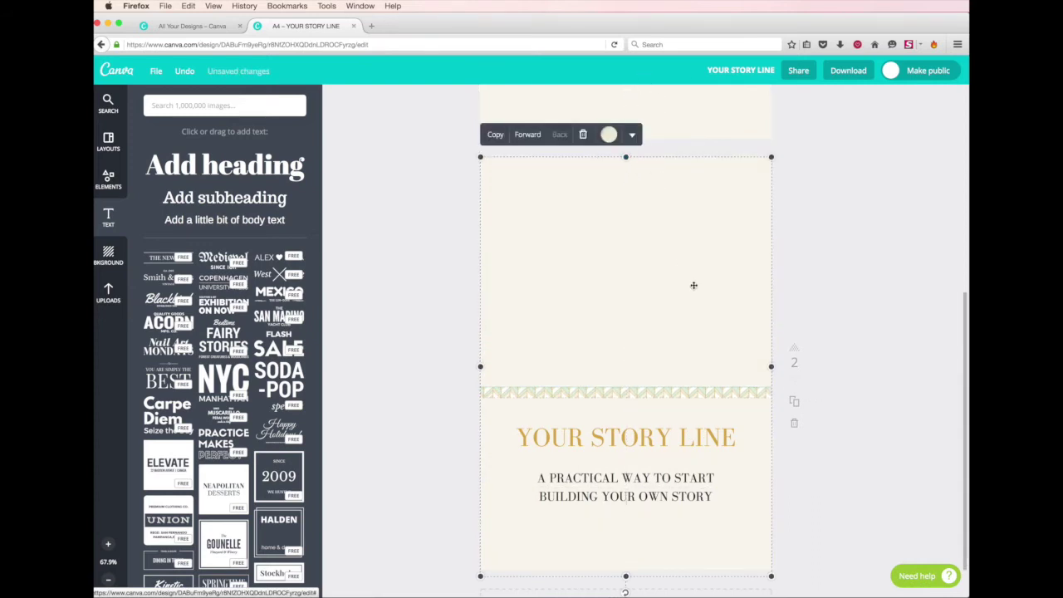
- Move the zigzag strip to the bottom of page 2, checking against the reference PDF
{"action": "left_click", "coordinate": [754, 393]}
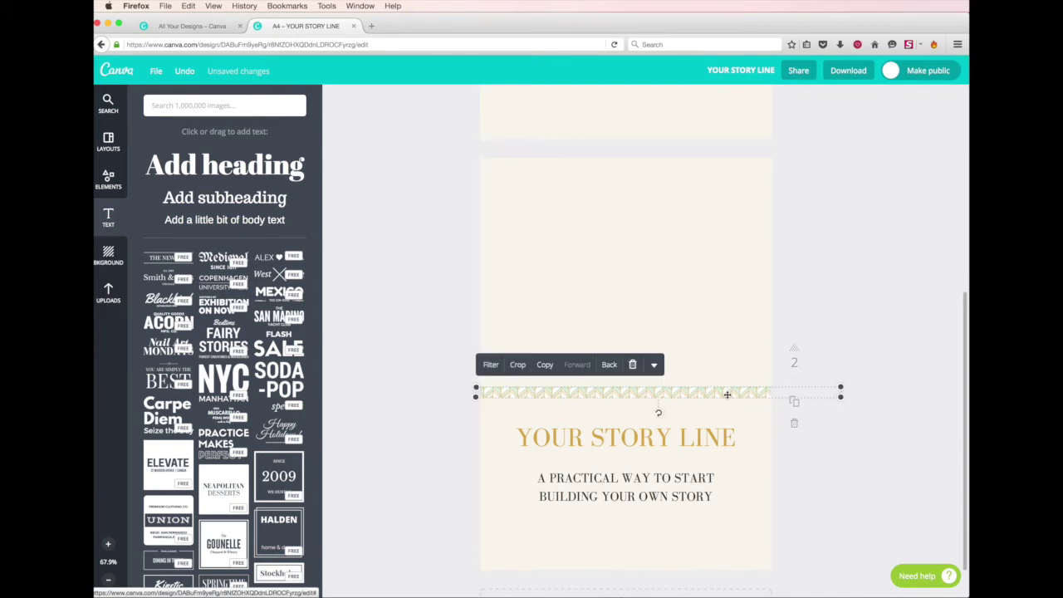
{"action": "left_click_drag", "start_coordinate": [729, 395], "coordinate": [720, 553]}
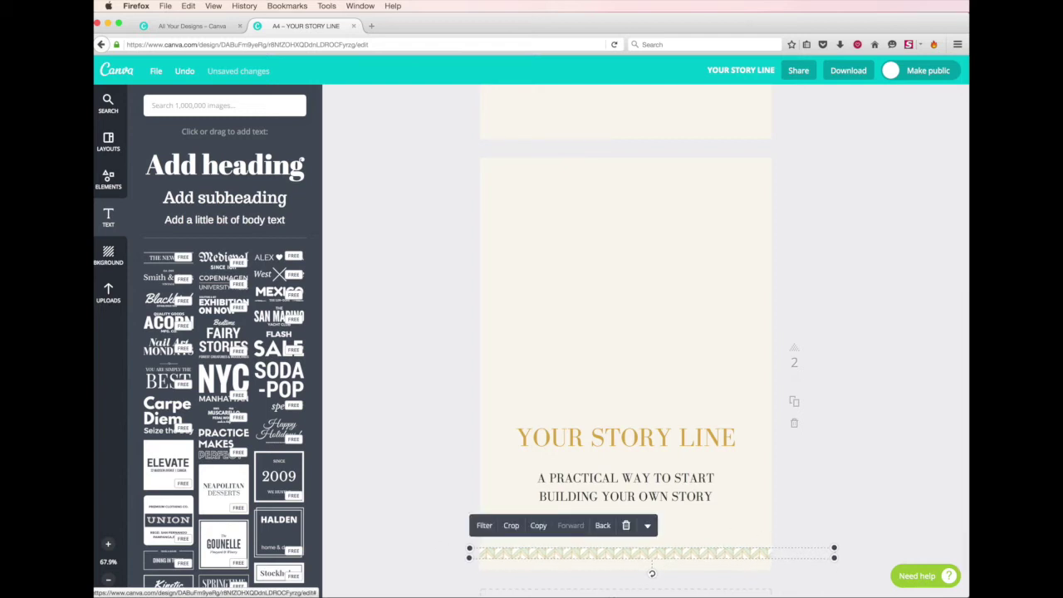
{"action": "key", "text": "super+Tab"}
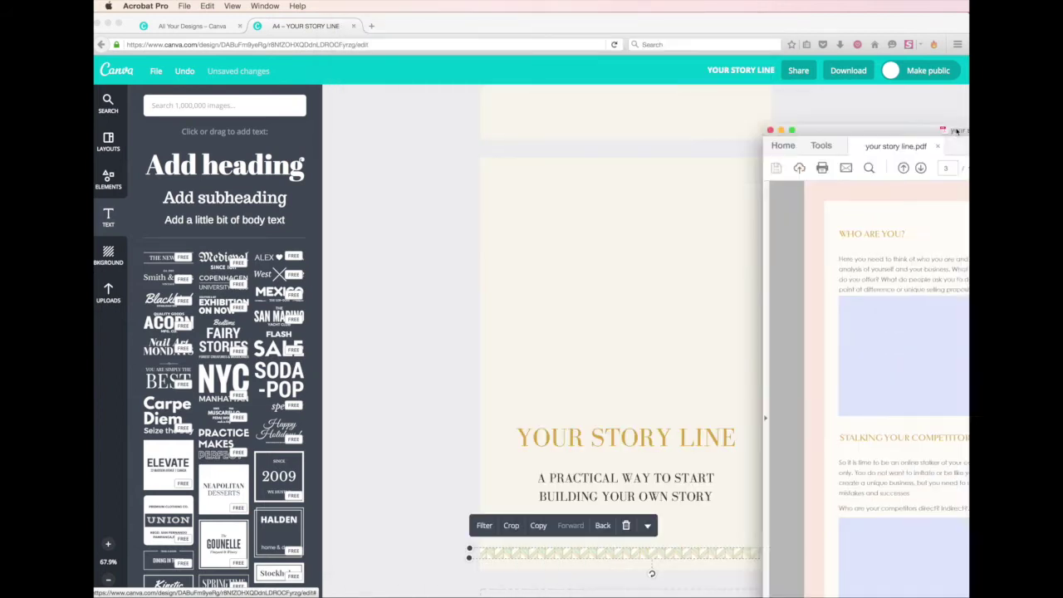
{"action": "left_click_drag", "start_coordinate": [456, 23], "coordinate": [1058, 141]}
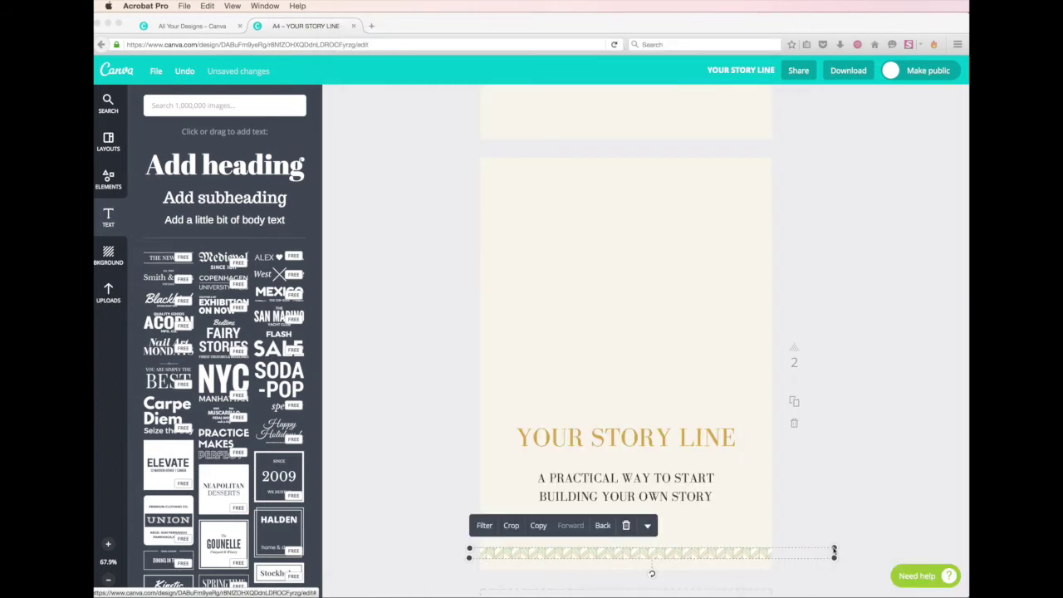
- Recolour page 2's background block pink with colour code F4B9A0
{"action": "left_click", "coordinate": [529, 296]}
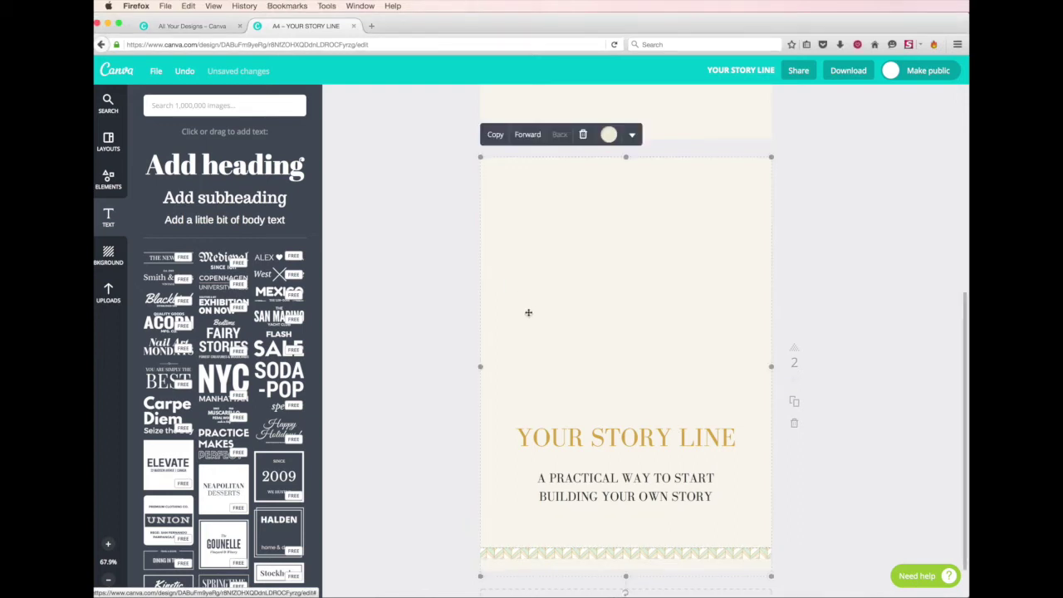
{"action": "left_click", "coordinate": [630, 137]}
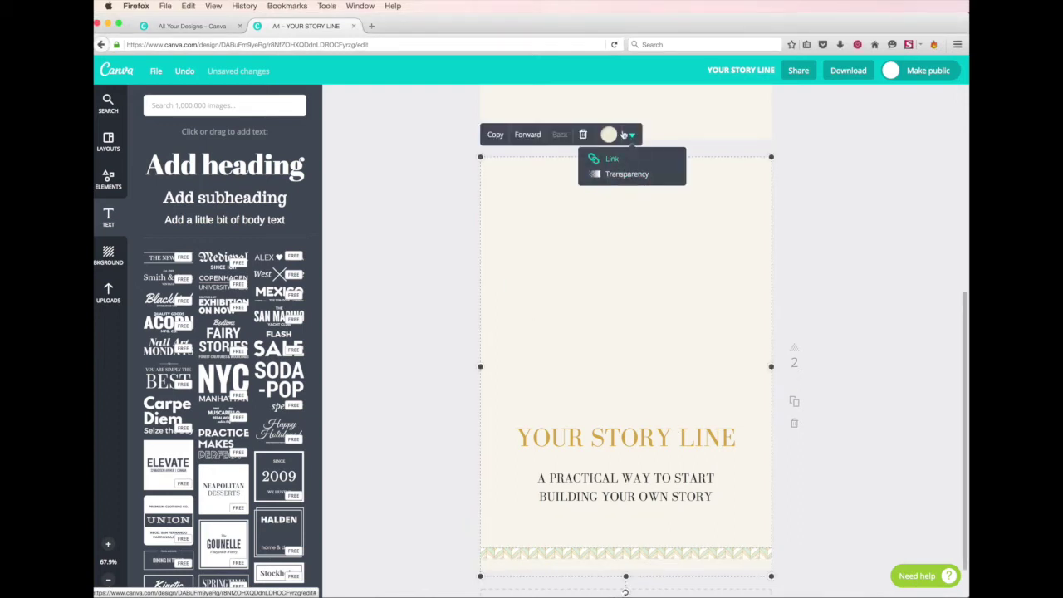
{"action": "left_click", "coordinate": [598, 156]}
{"action": "left_click", "coordinate": [568, 215]}
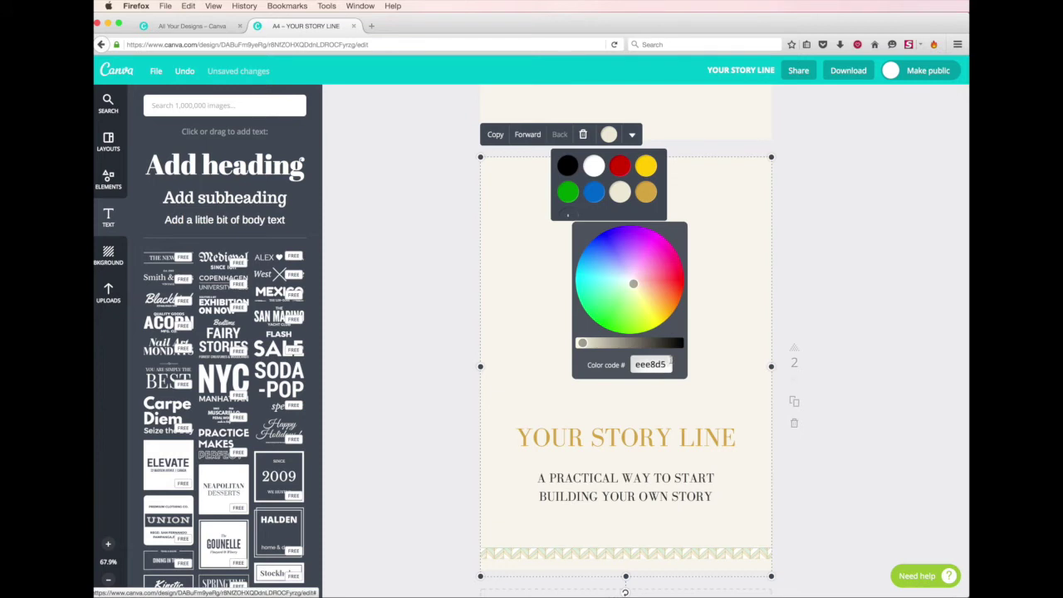
{"action": "left_click_drag", "start_coordinate": [669, 363], "coordinate": [619, 374]}
{"action": "type", "text": "F4B9A"}
{"action": "type", "text": "0"}
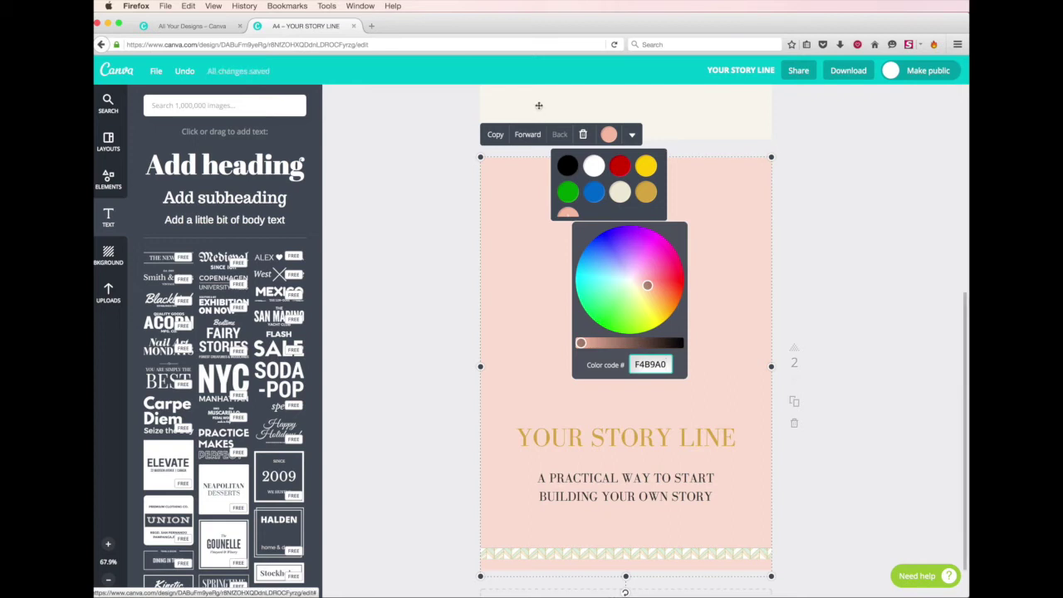
- Lower the pink block's transparency so it turns pale peach
{"action": "left_click", "coordinate": [633, 136]}
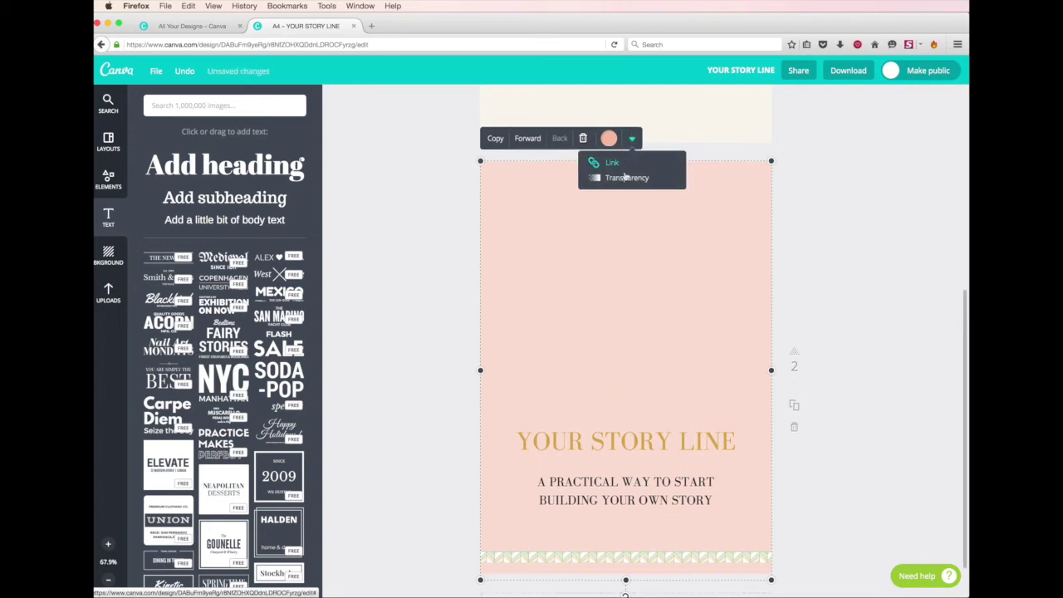
{"action": "left_click", "coordinate": [624, 176]}
{"action": "left_click_drag", "start_coordinate": [655, 165], "coordinate": [641, 166]}
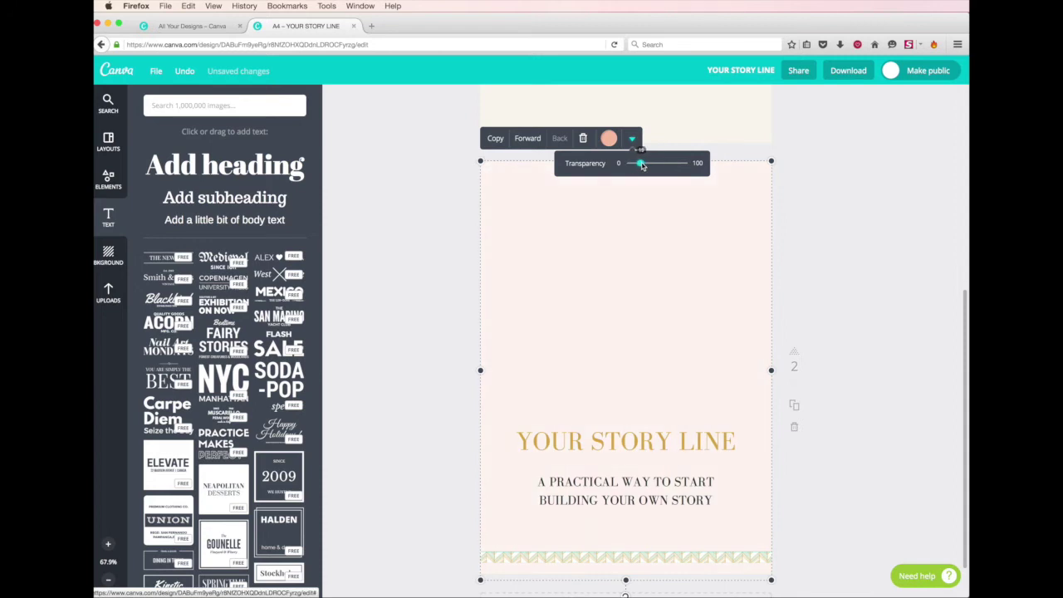
{"action": "left_click_drag", "start_coordinate": [642, 166], "coordinate": [644, 165]}
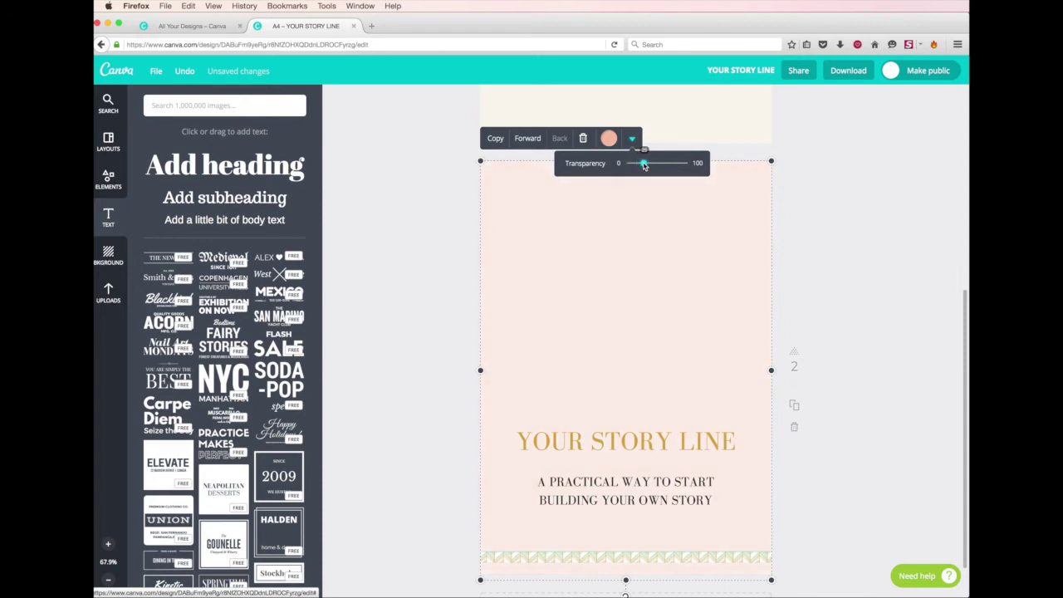
{"action": "left_click", "coordinate": [825, 242]}
- Delete the YOUR STORY LINE heading and the subtitle from page 2
{"action": "left_click", "coordinate": [665, 444]}
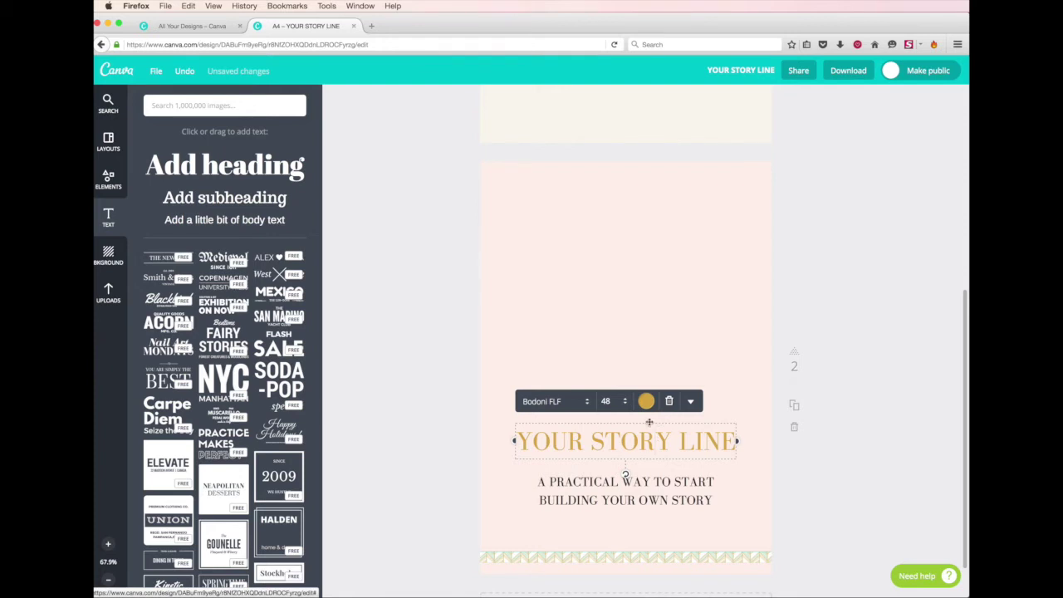
{"action": "key", "text": "Delete"}
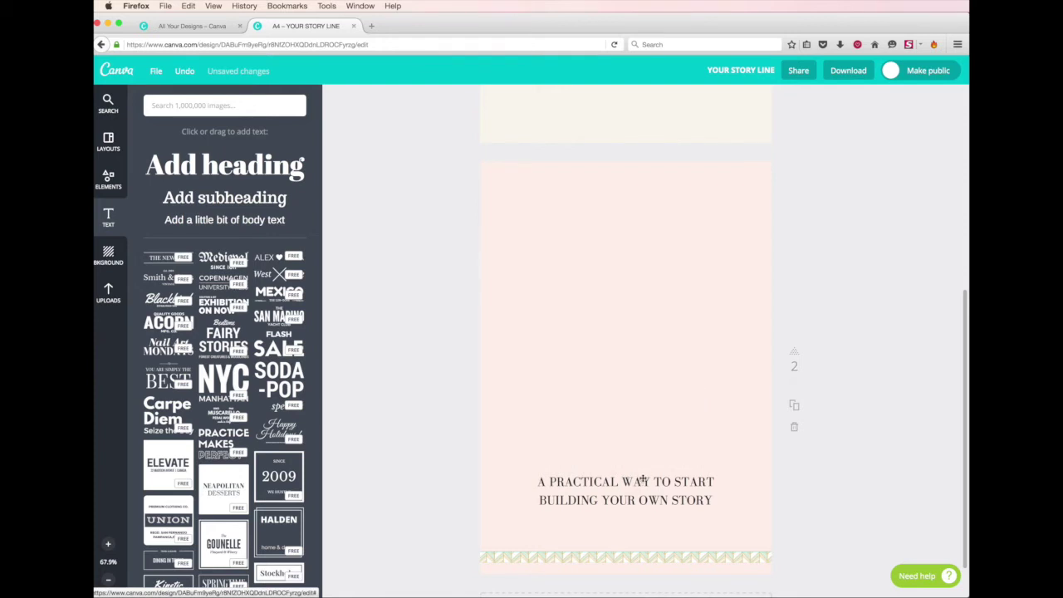
{"action": "left_click", "coordinate": [643, 474]}
{"action": "key", "text": "Delete"}
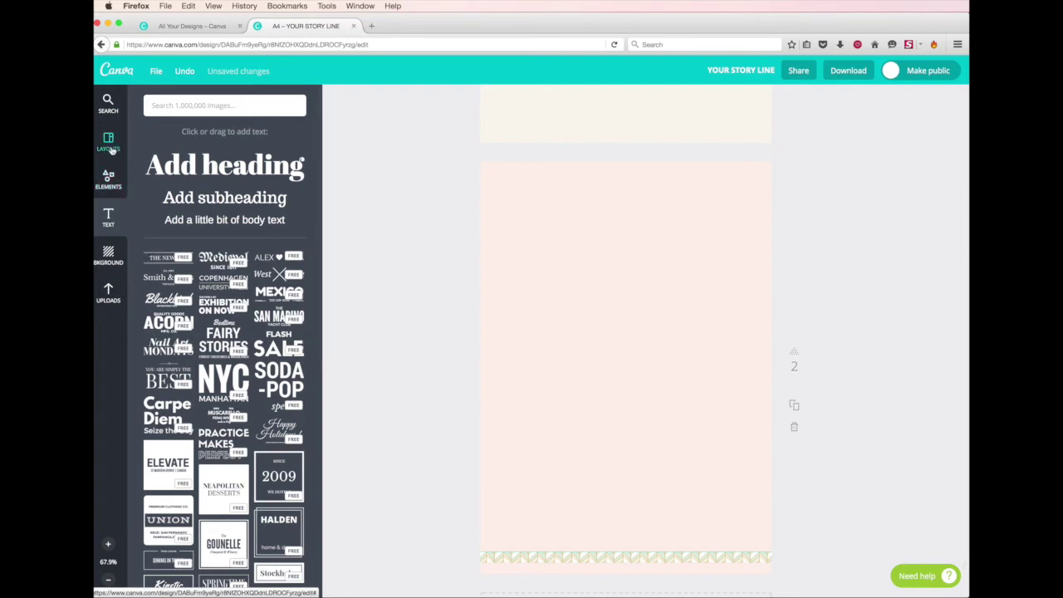
- Add a large white rectangle spanning page 2 down to the zigzag strip
{"action": "left_click", "coordinate": [106, 178]}
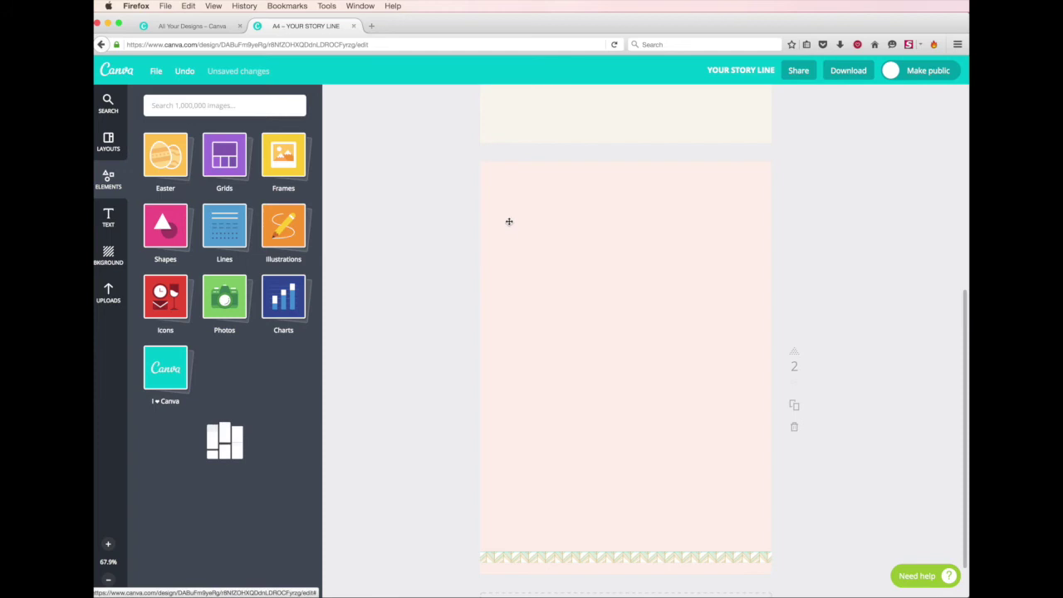
{"action": "left_click", "coordinate": [165, 241]}
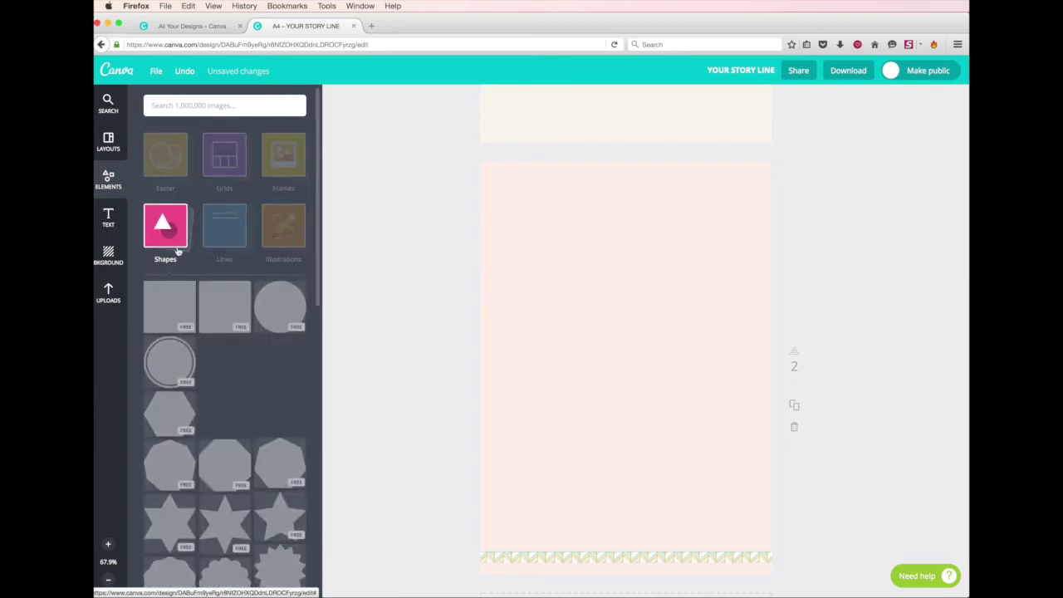
{"action": "left_click", "coordinate": [183, 319]}
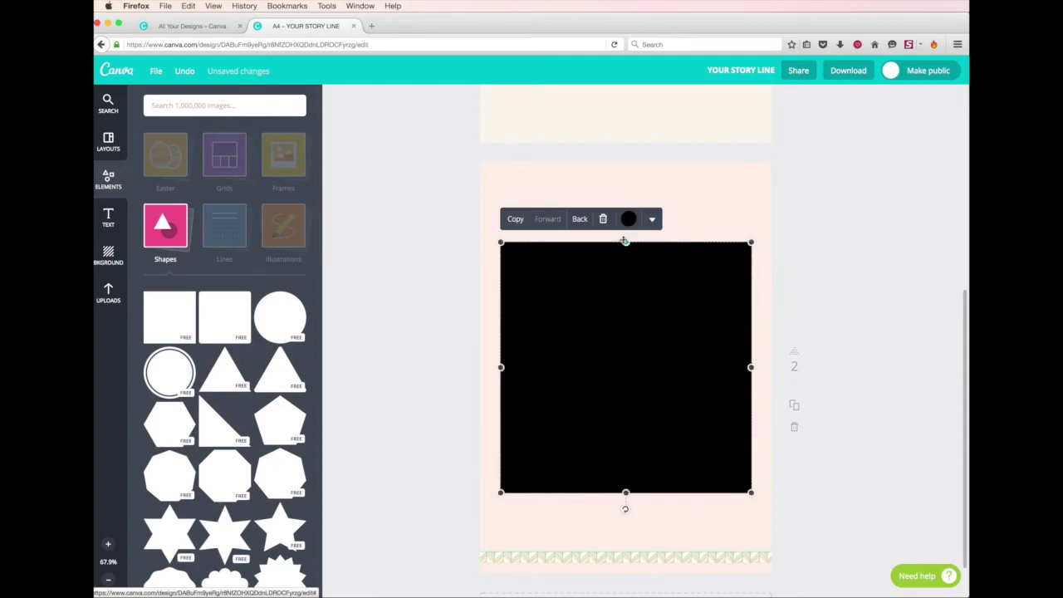
{"action": "left_click_drag", "start_coordinate": [626, 242], "coordinate": [625, 179]}
{"action": "left_click_drag", "start_coordinate": [625, 495], "coordinate": [627, 536]}
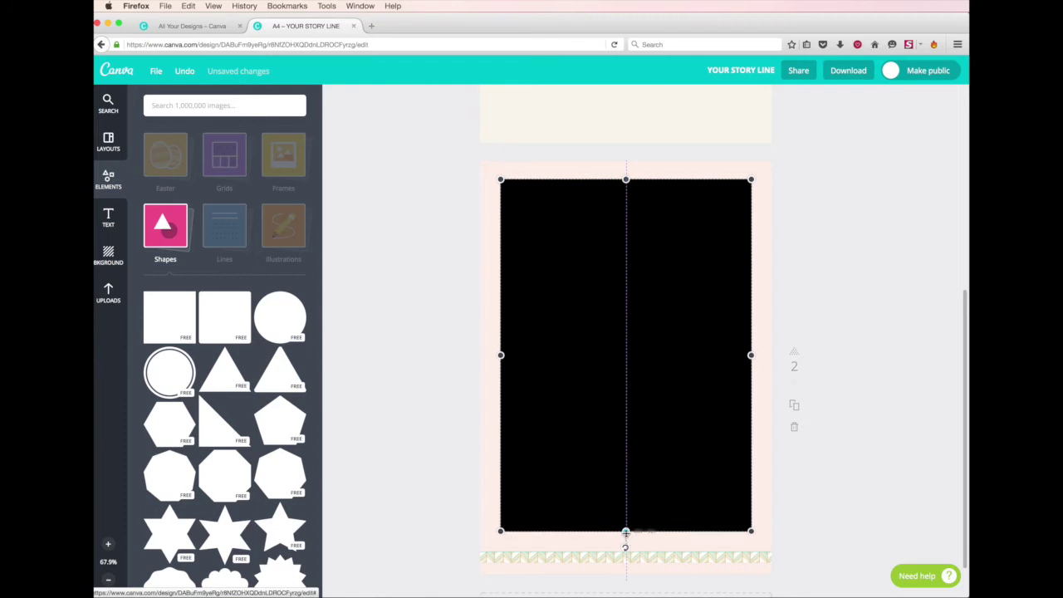
{"action": "left_click_drag", "start_coordinate": [626, 533], "coordinate": [625, 531]}
{"action": "left_click", "coordinate": [651, 157]}
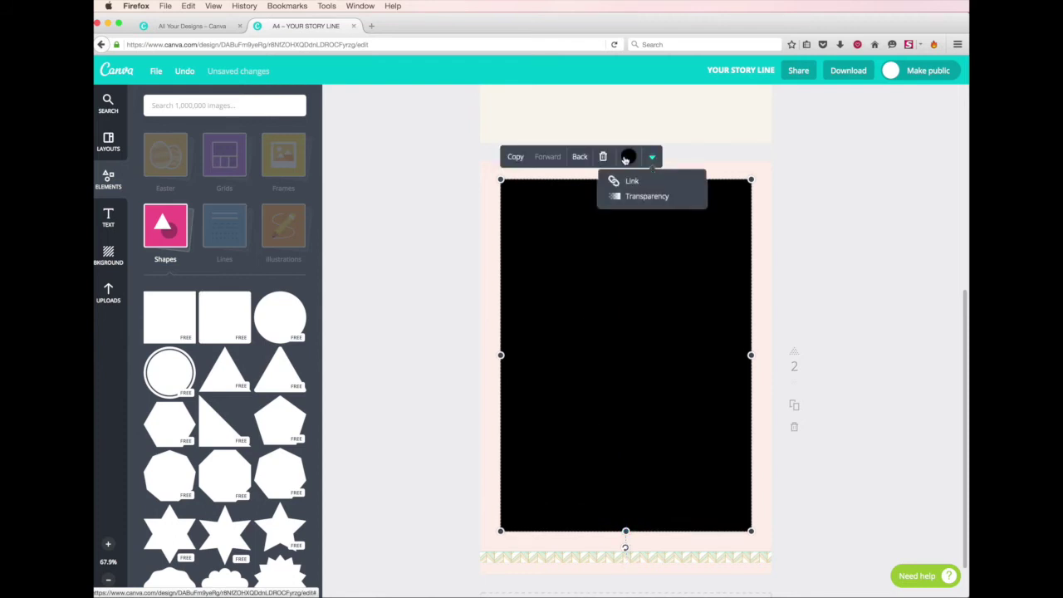
{"action": "left_click", "coordinate": [627, 157]}
{"action": "left_click", "coordinate": [613, 189]}
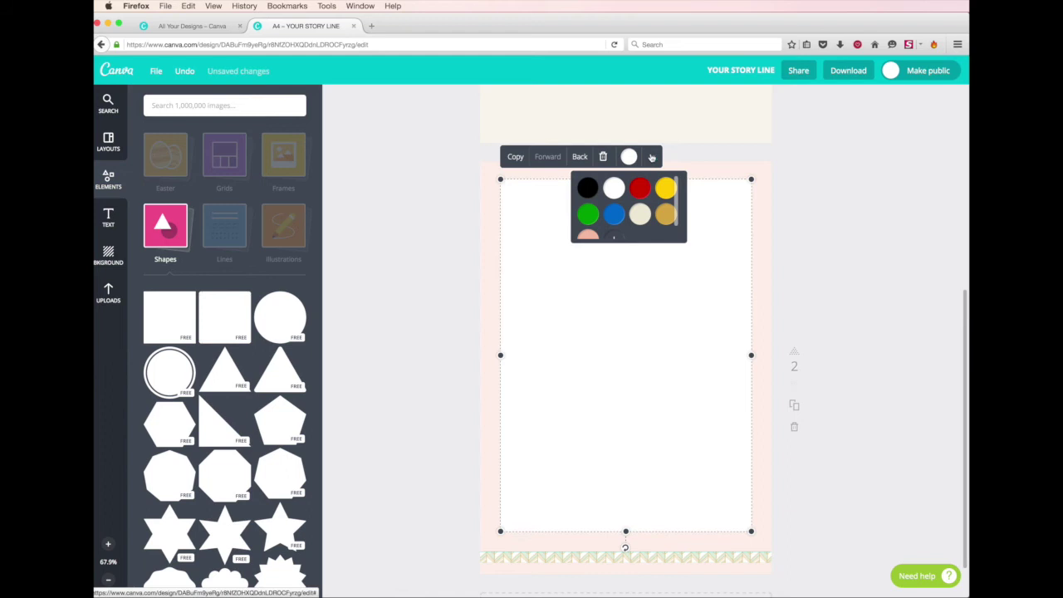
- Reduce the white panel's transparency slightly so the peach shows through
{"action": "left_click", "coordinate": [651, 156]}
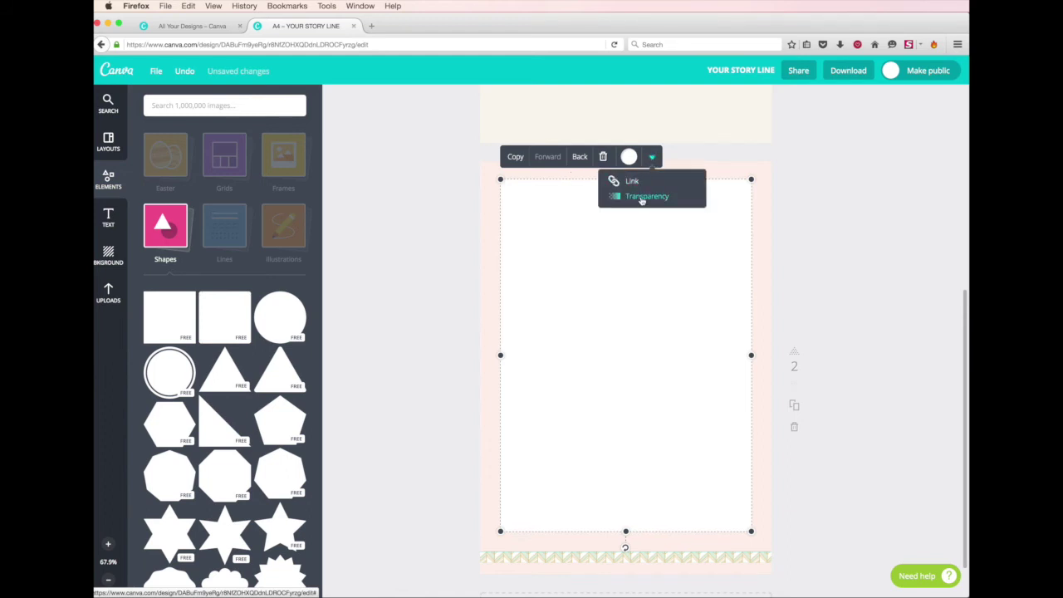
{"action": "left_click", "coordinate": [641, 198]}
{"action": "left_click_drag", "start_coordinate": [703, 184], "coordinate": [698, 185]}
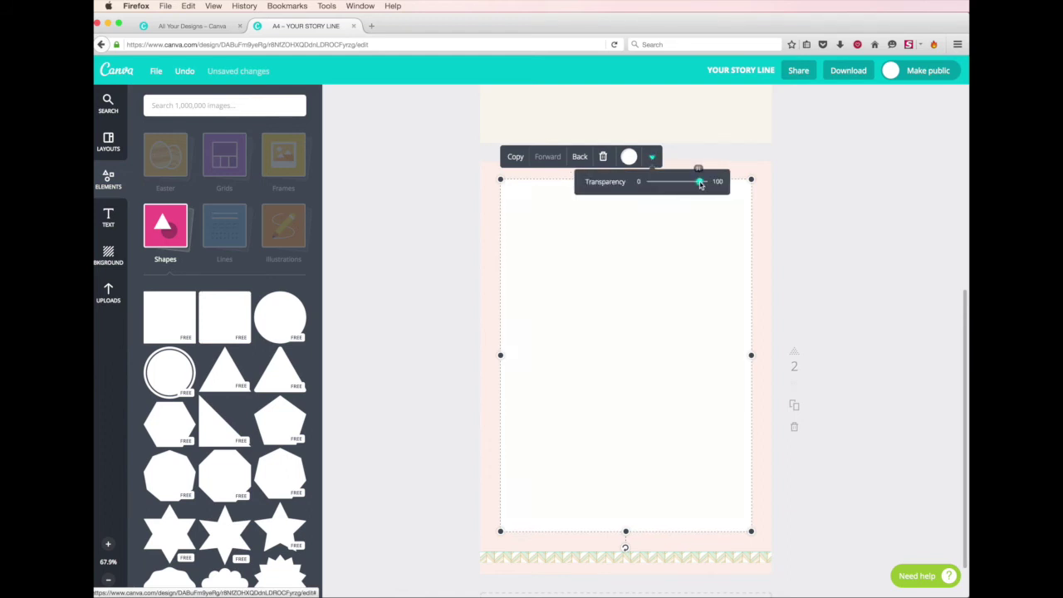
{"action": "left_click", "coordinate": [815, 235]}
{"action": "left_click", "coordinate": [714, 272]}
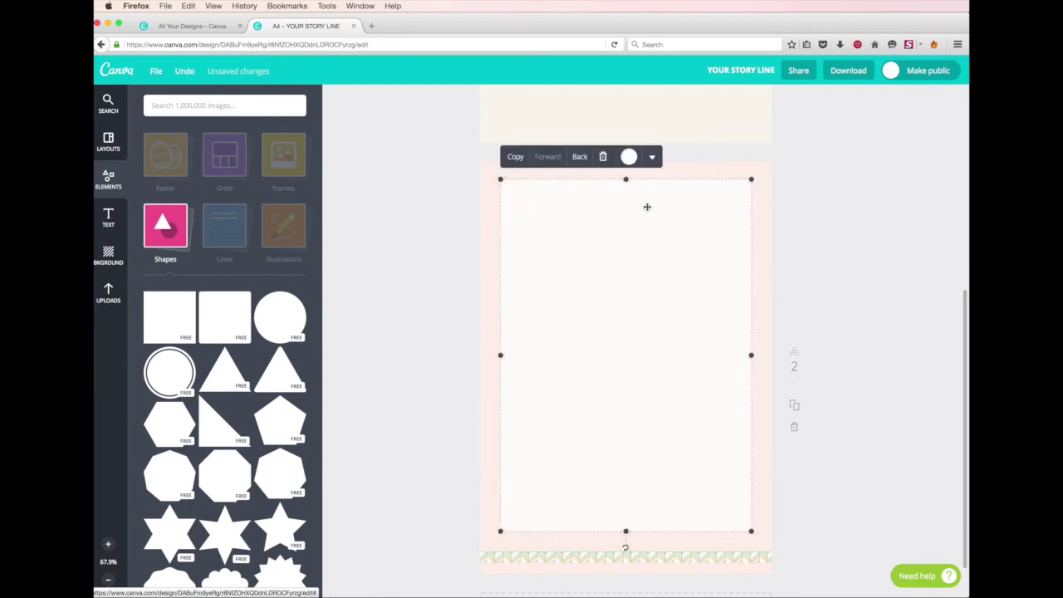
{"action": "left_click", "coordinate": [653, 157]}
{"action": "left_click", "coordinate": [657, 196]}
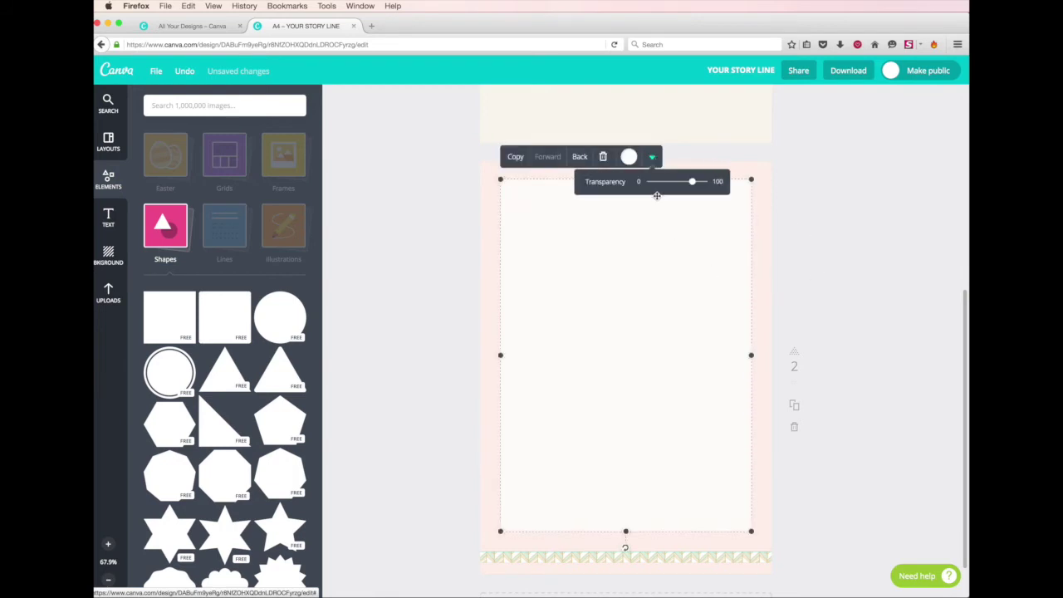
{"action": "left_click", "coordinate": [843, 233]}
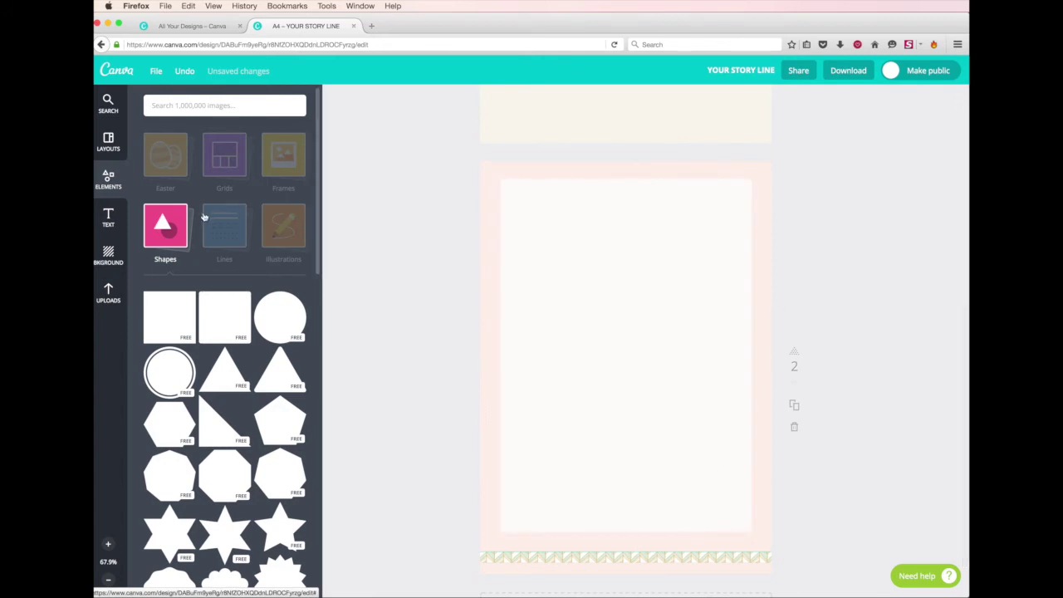
- Add a square, resize it into a short thin bar, and place it on the bottom strip
{"action": "left_click", "coordinate": [635, 397]}
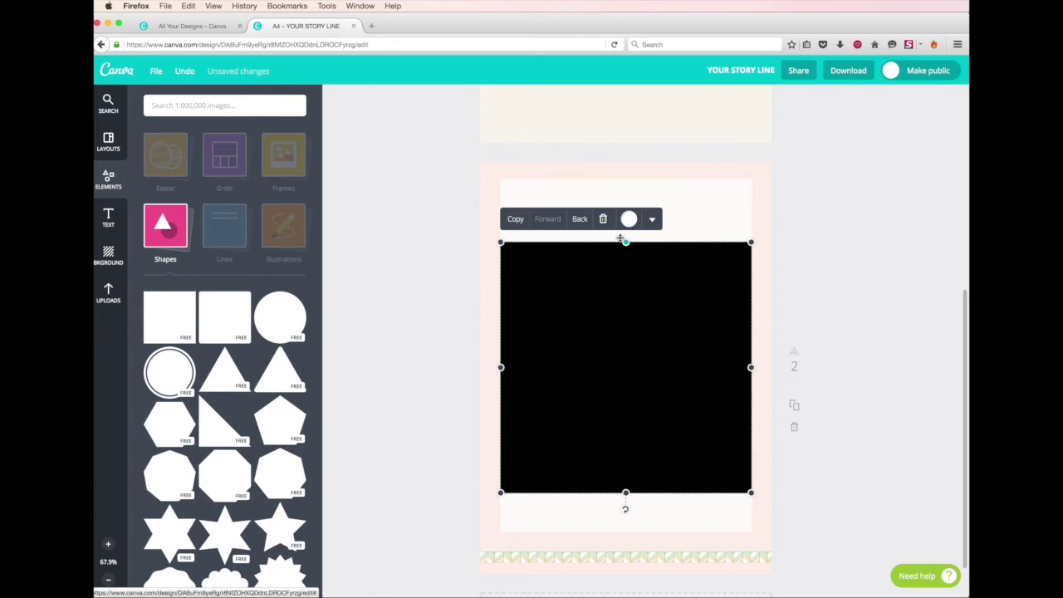
{"action": "left_click_drag", "start_coordinate": [625, 242], "coordinate": [624, 471]}
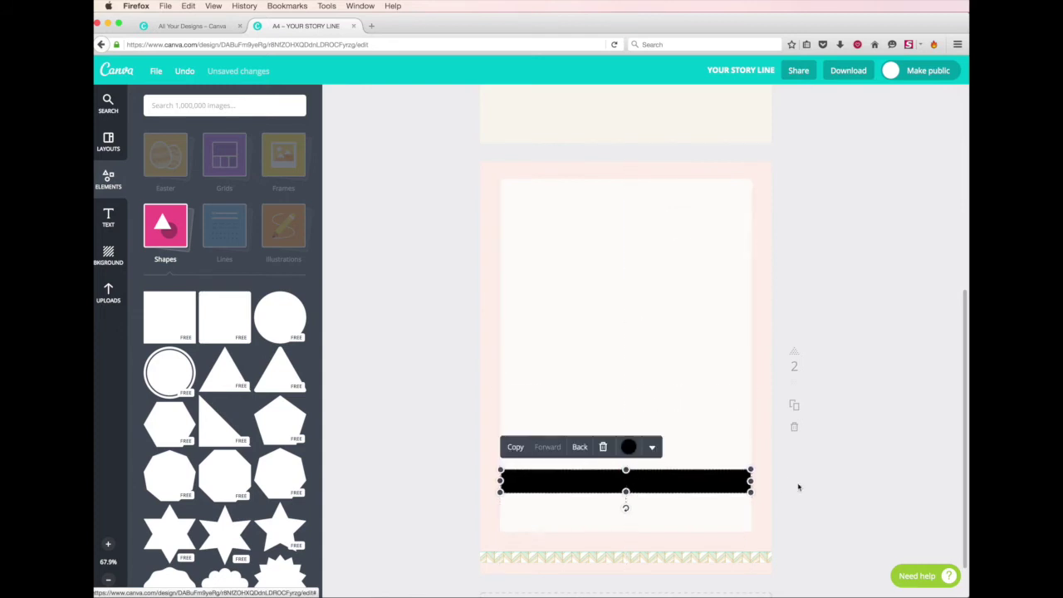
{"action": "left_click_drag", "start_coordinate": [751, 480], "coordinate": [571, 482]}
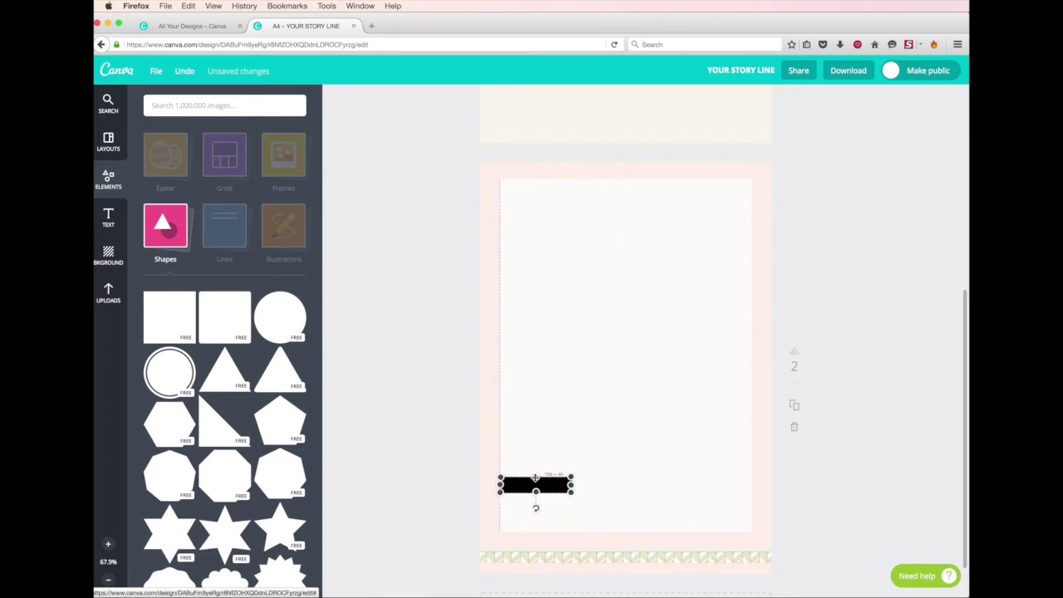
{"action": "left_click_drag", "start_coordinate": [554, 479], "coordinate": [635, 550]}
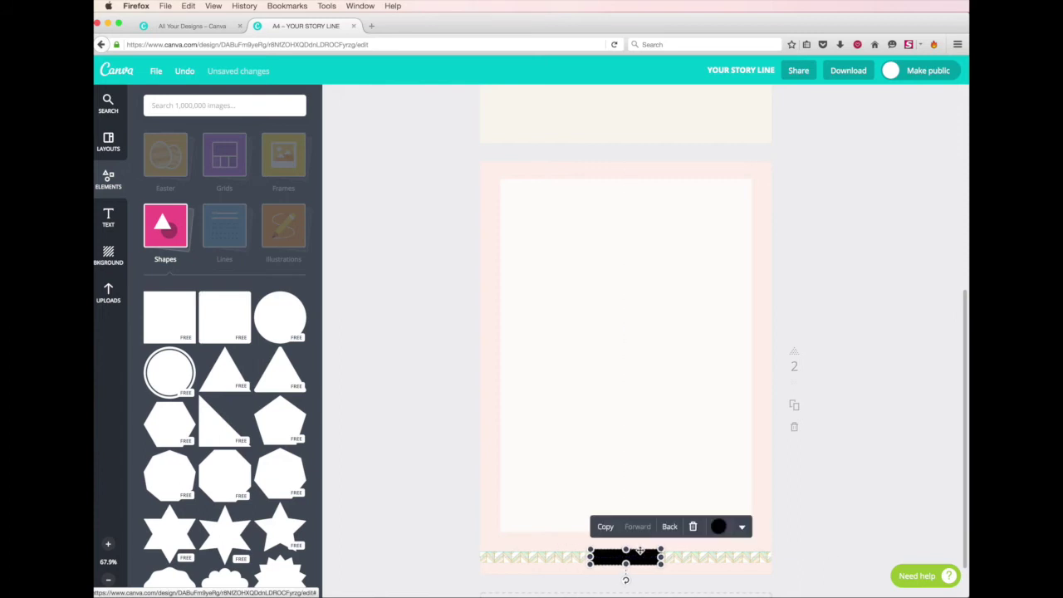
- Colour the bar beige and centre it on the zigzag strip
{"action": "left_click", "coordinate": [713, 527]}
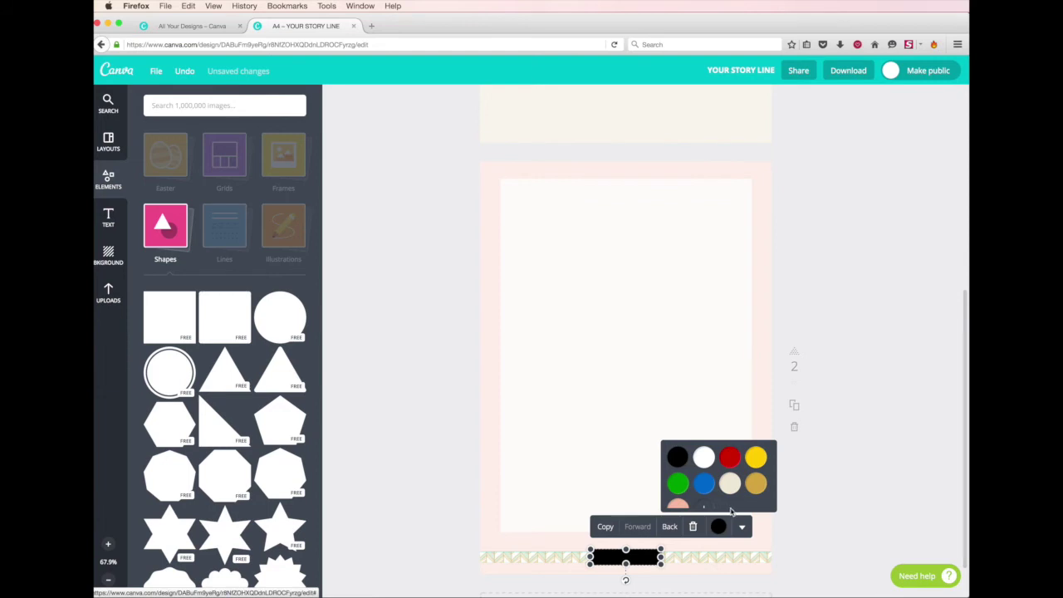
{"action": "left_click", "coordinate": [731, 486]}
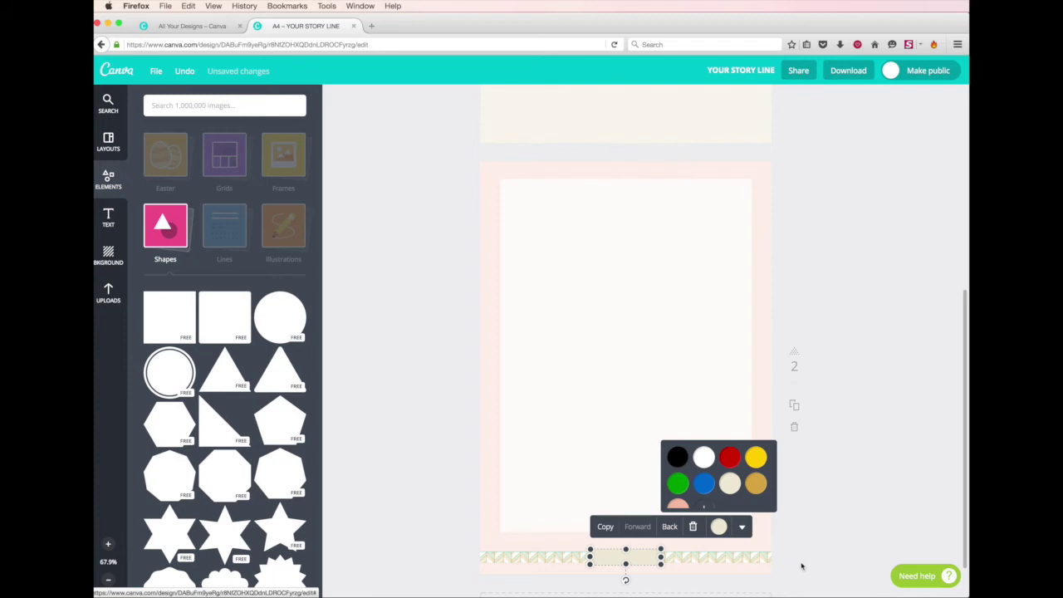
{"action": "left_click", "coordinate": [836, 450]}
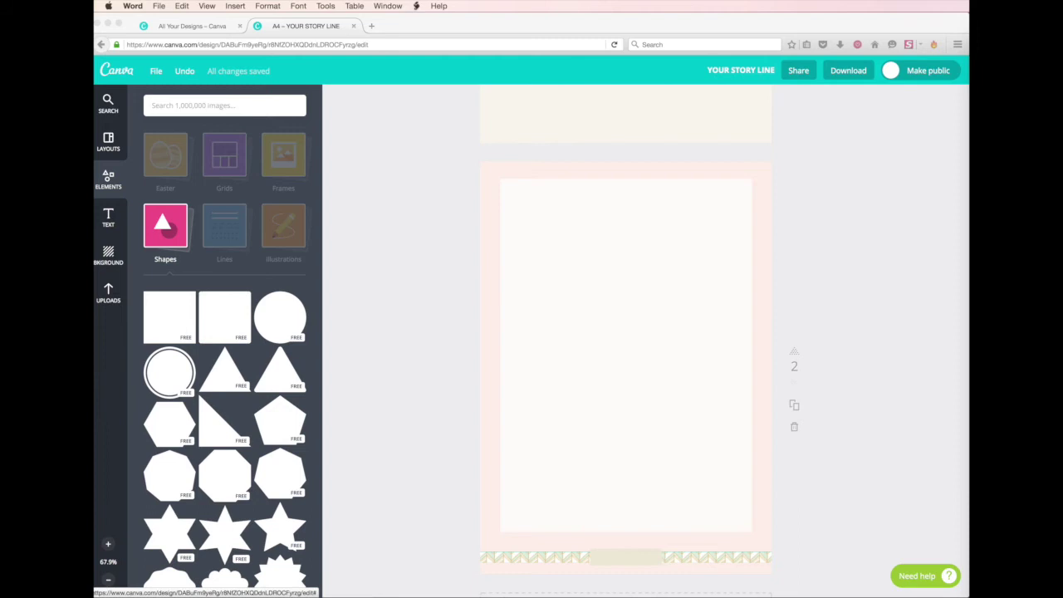
{"action": "left_click", "coordinate": [612, 567]}
{"action": "left_click_drag", "start_coordinate": [617, 554], "coordinate": [624, 551]}
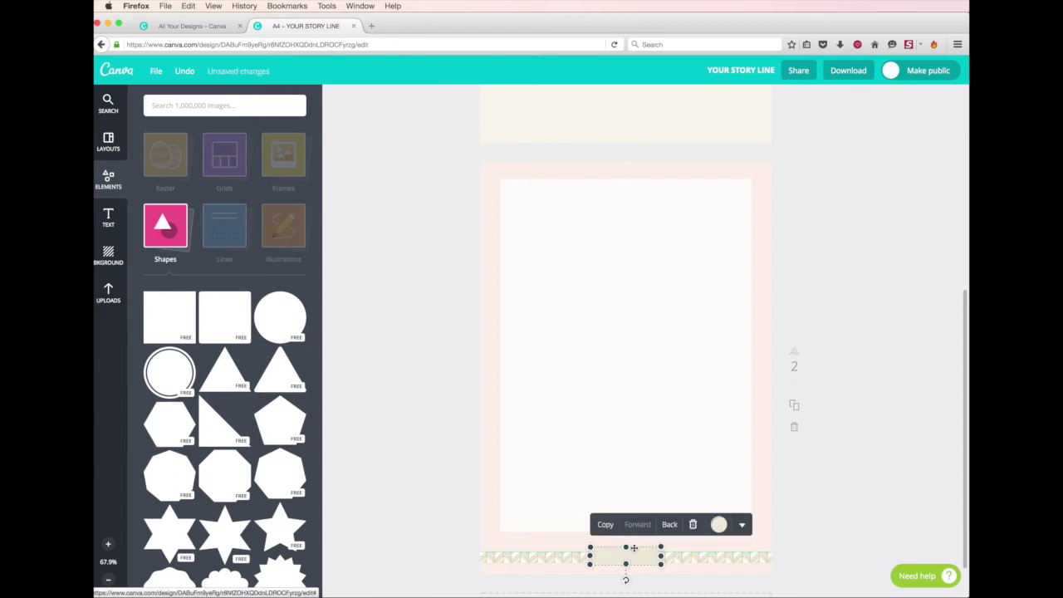
{"action": "left_click_drag", "start_coordinate": [634, 550], "coordinate": [634, 547]}
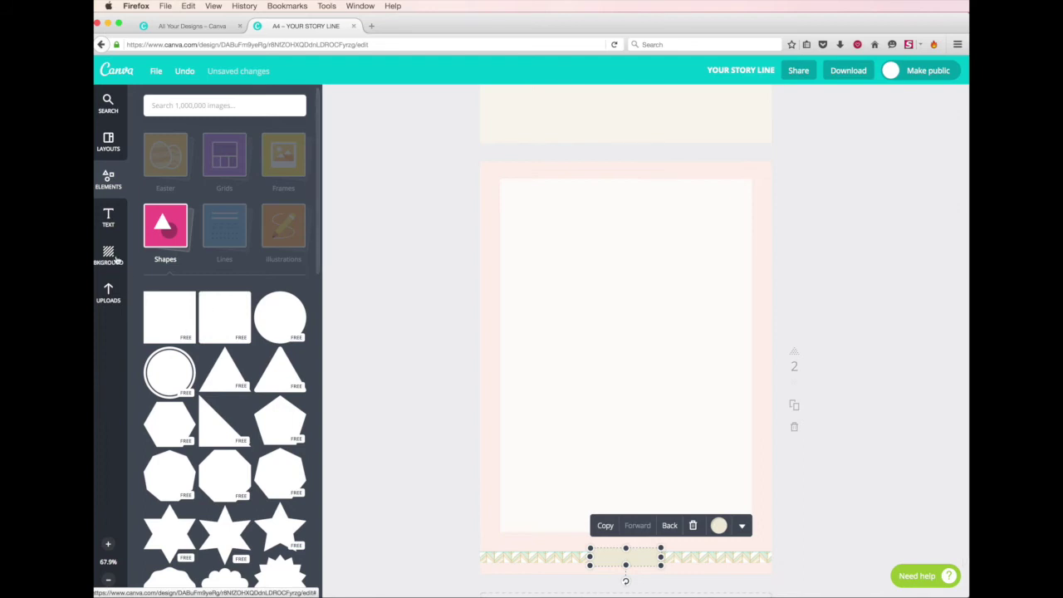
- Add a 'YOUR STORY LINE | 2' body text, size 12 Bodoni FLF, centred on the beige bar
{"action": "left_click", "coordinate": [108, 218]}
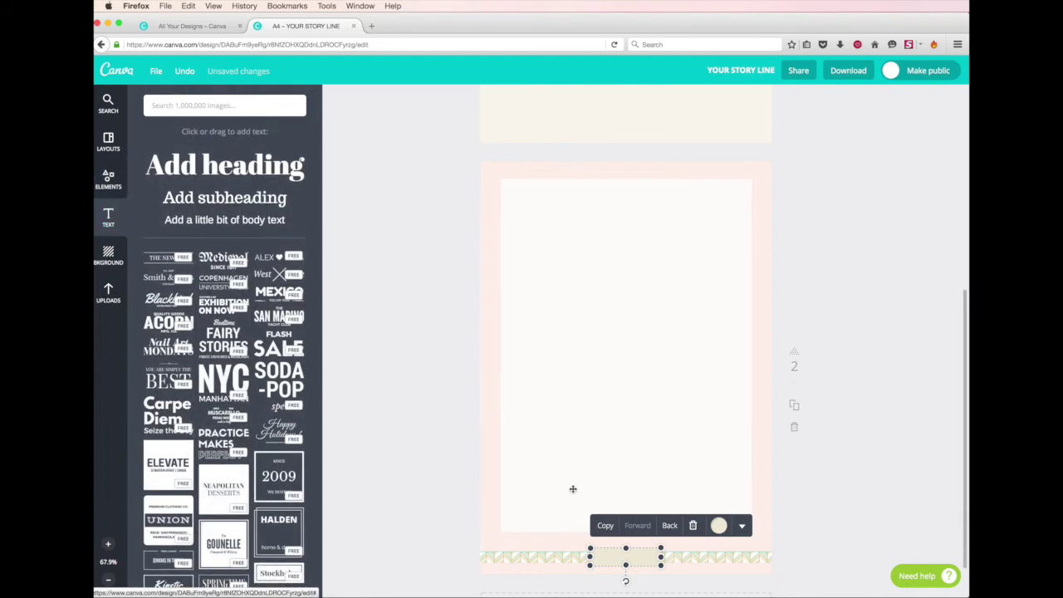
{"action": "left_click", "coordinate": [224, 219]}
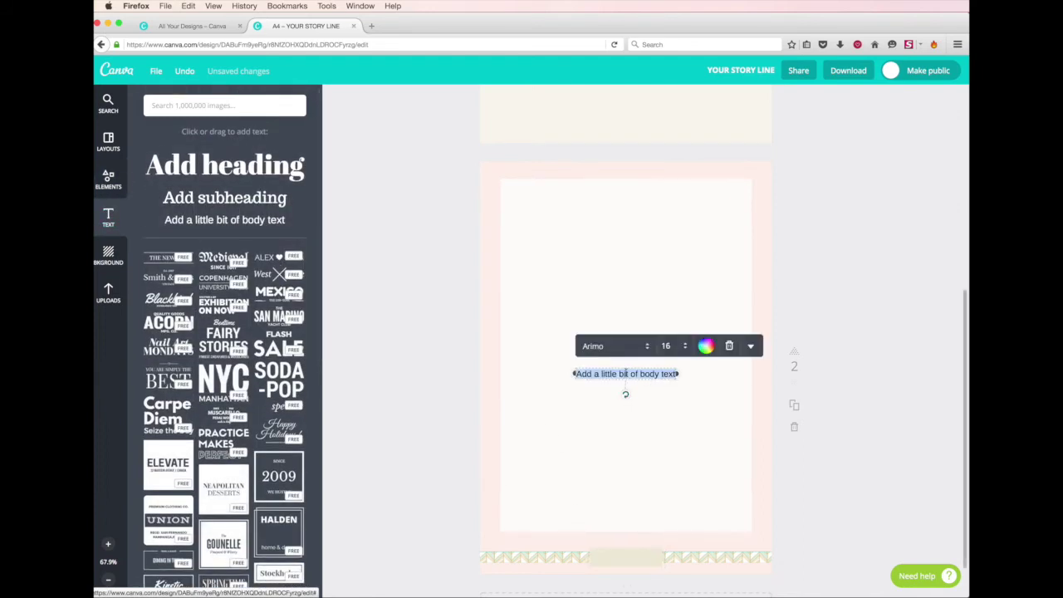
{"action": "type", "text": "YOUR STORY LINE | 2"}
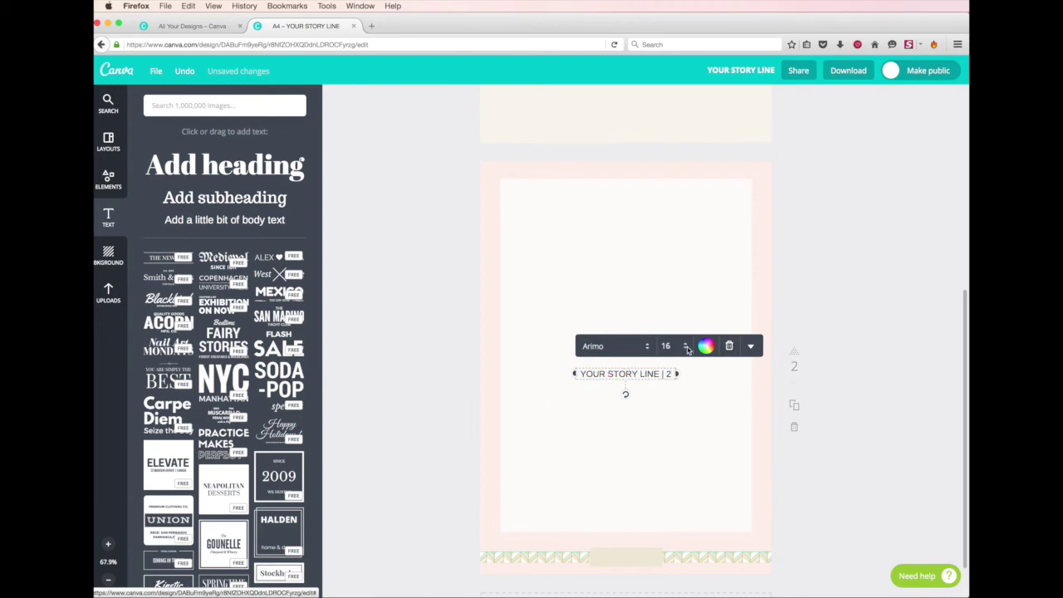
{"action": "left_click", "coordinate": [685, 347]}
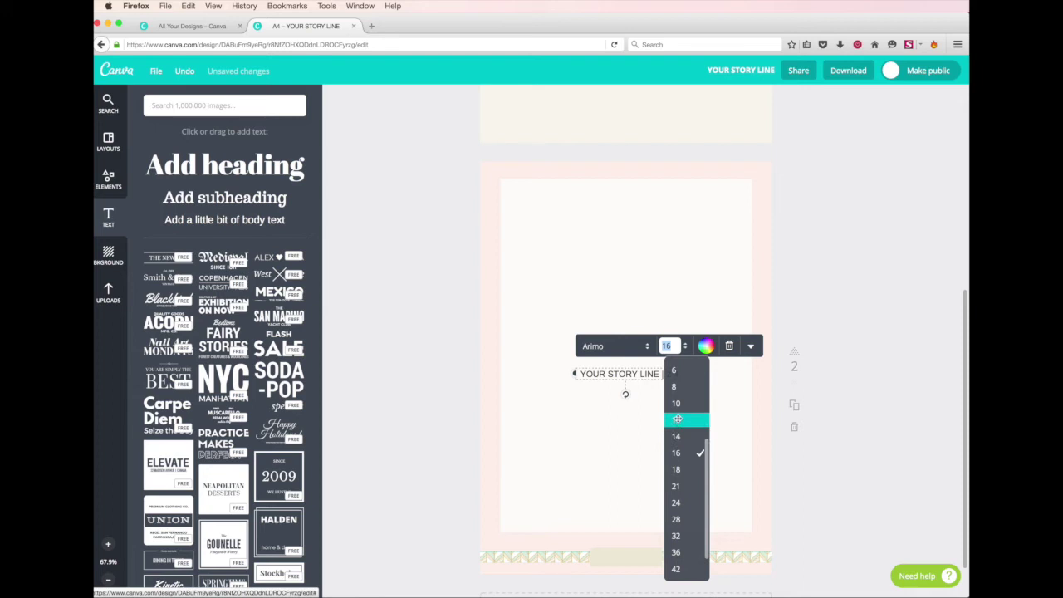
{"action": "left_click", "coordinate": [677, 419]}
{"action": "left_click", "coordinate": [632, 348]}
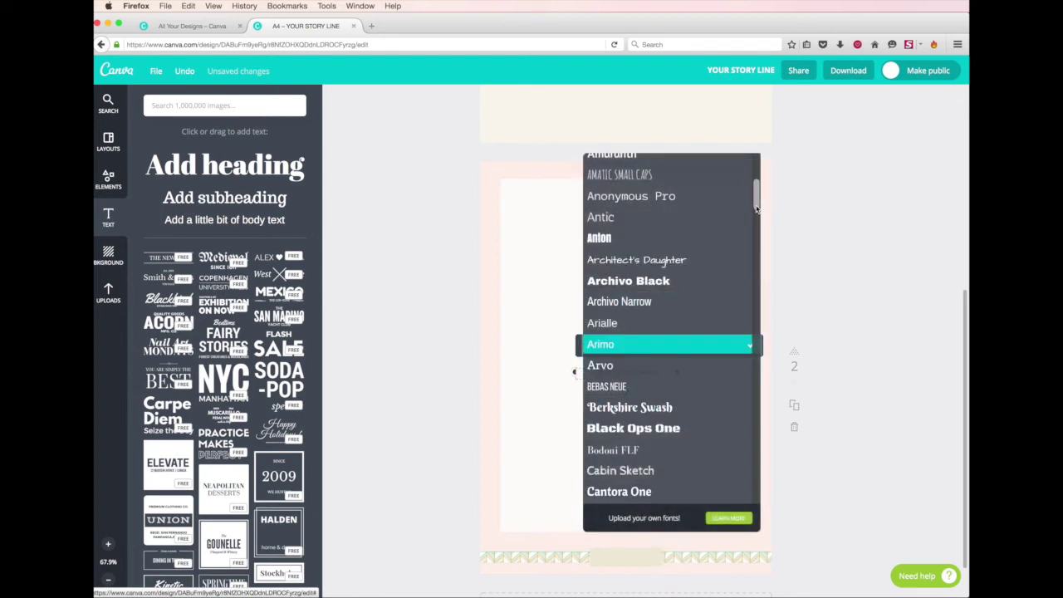
{"action": "mouse_move", "coordinate": [755, 209]}
{"action": "left_mouse_down"}
{"action": "mouse_move", "coordinate": [757, 190]}
{"action": "mouse_move", "coordinate": [756, 231]}
{"action": "mouse_move", "coordinate": [756, 221]}
{"action": "left_mouse_up"}
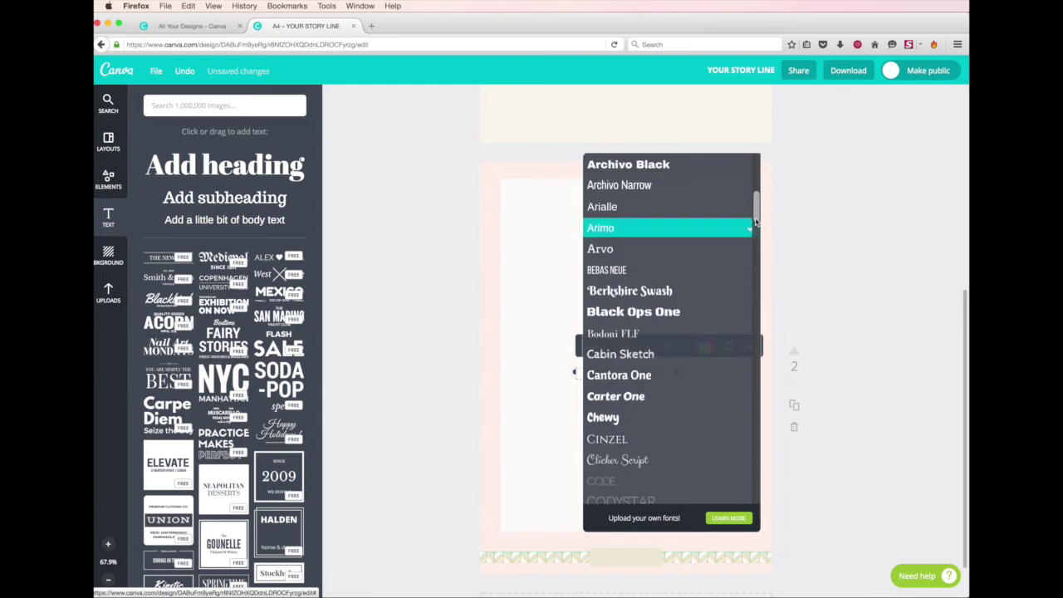
{"action": "left_click", "coordinate": [615, 335]}
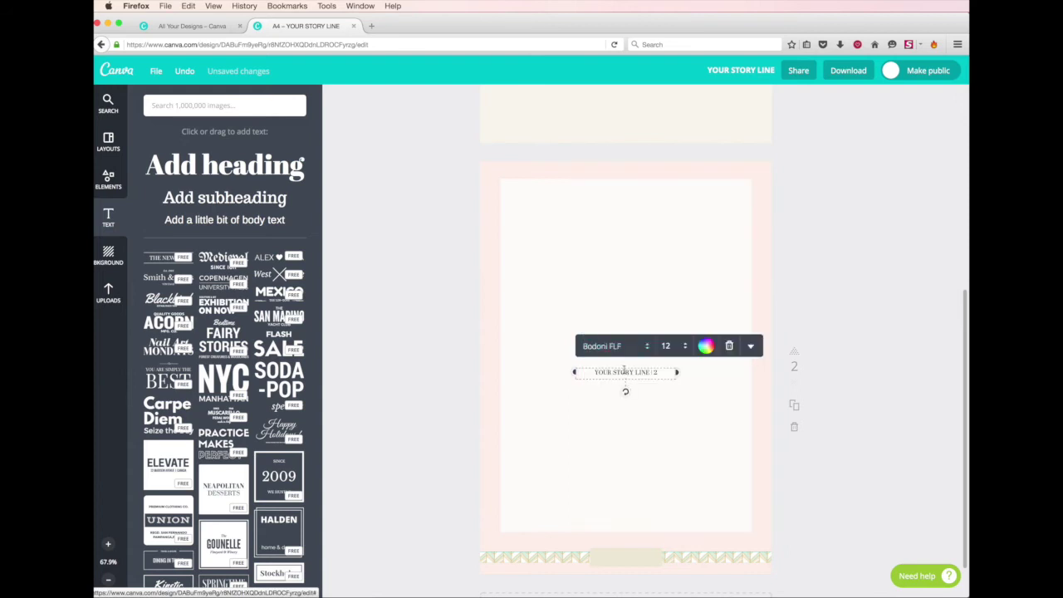
{"action": "left_click_drag", "start_coordinate": [629, 380], "coordinate": [627, 567]}
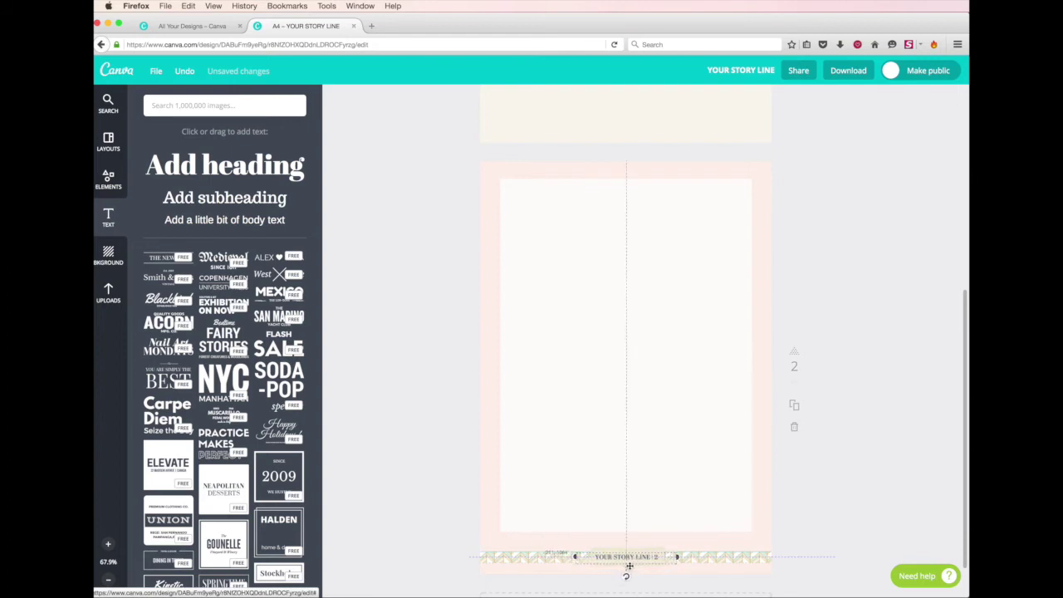
{"action": "left_click_drag", "start_coordinate": [629, 565], "coordinate": [627, 568]}
{"action": "left_click", "coordinate": [808, 517]}
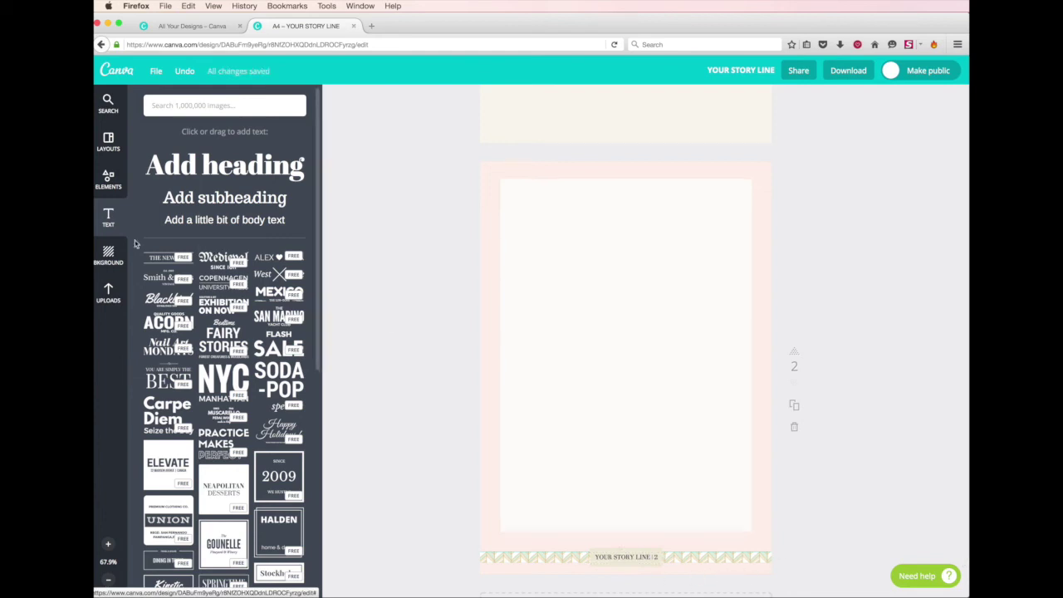
- Add a body text box at the top left of page 2 reading INTRODUCTION
{"action": "left_click", "coordinate": [203, 220]}
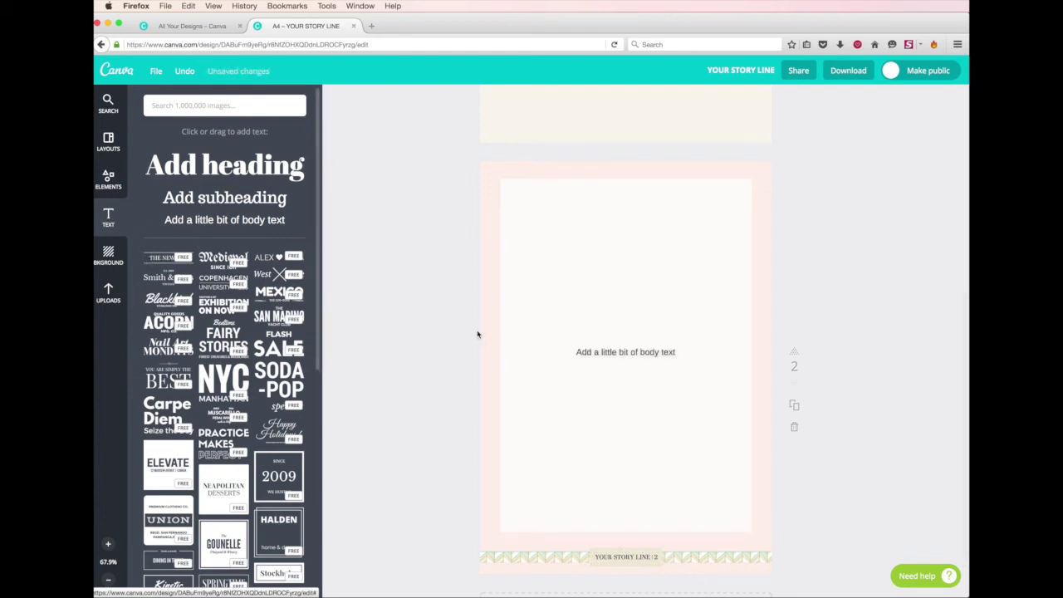
{"action": "left_click", "coordinate": [626, 357]}
{"action": "mouse_move", "coordinate": [626, 359]}
{"action": "left_mouse_down"}
{"action": "mouse_move", "coordinate": [588, 226]}
{"action": "mouse_move", "coordinate": [556, 188]}
{"action": "left_mouse_up"}
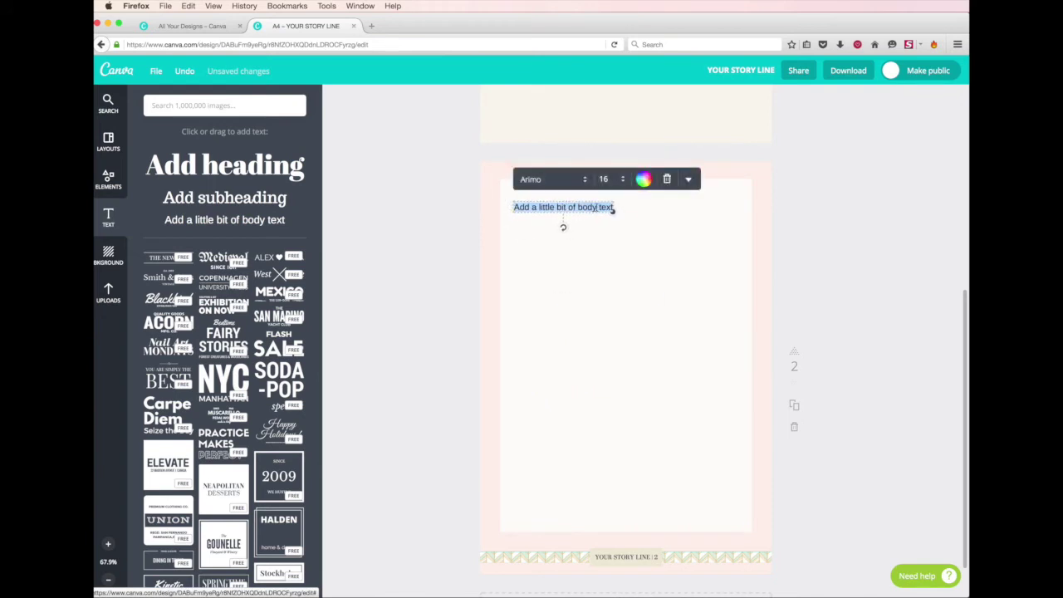
{"action": "key", "text": "BackSpace"}
{"action": "type", "text": "RODU"}
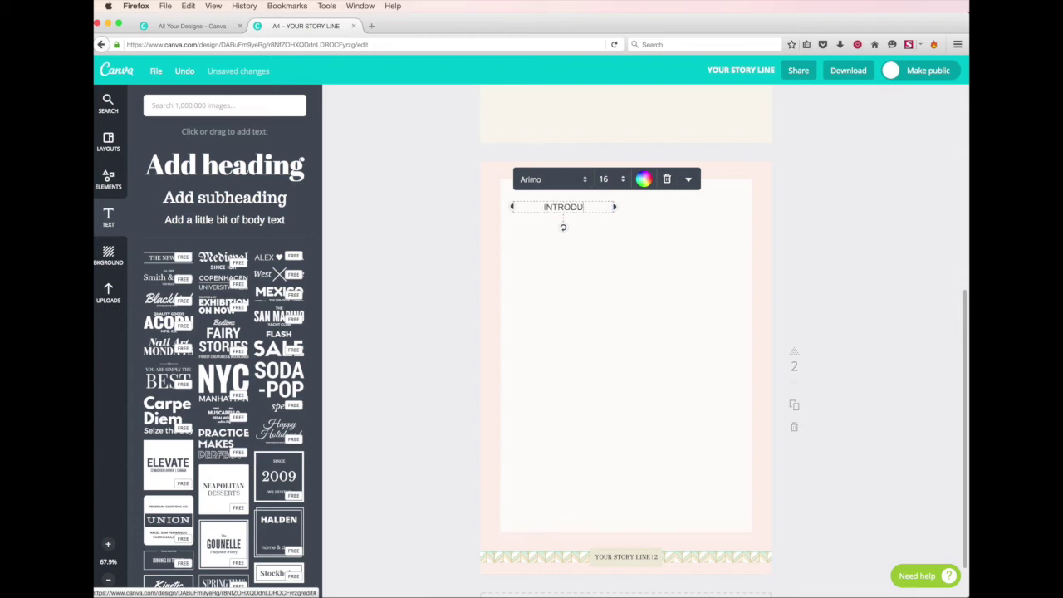
{"action": "type", "text": "CTION"}
- Set the INTRODUCTION heading in Bodoni FLF at size 14
{"action": "double_click", "coordinate": [593, 207]}
{"action": "left_click", "coordinate": [586, 189]}
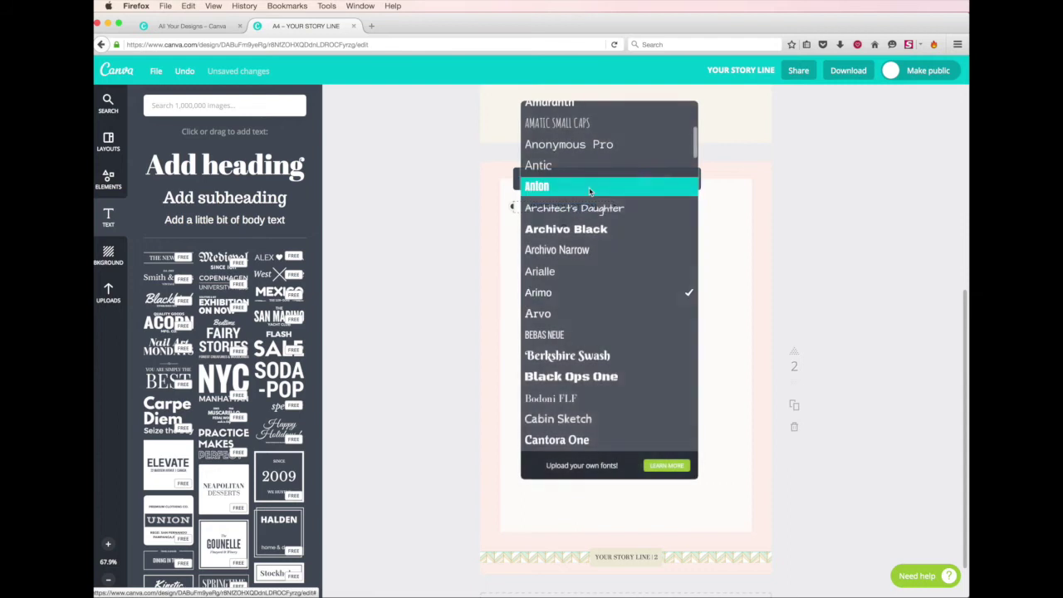
{"action": "left_click", "coordinate": [562, 398]}
{"action": "left_click", "coordinate": [644, 180]}
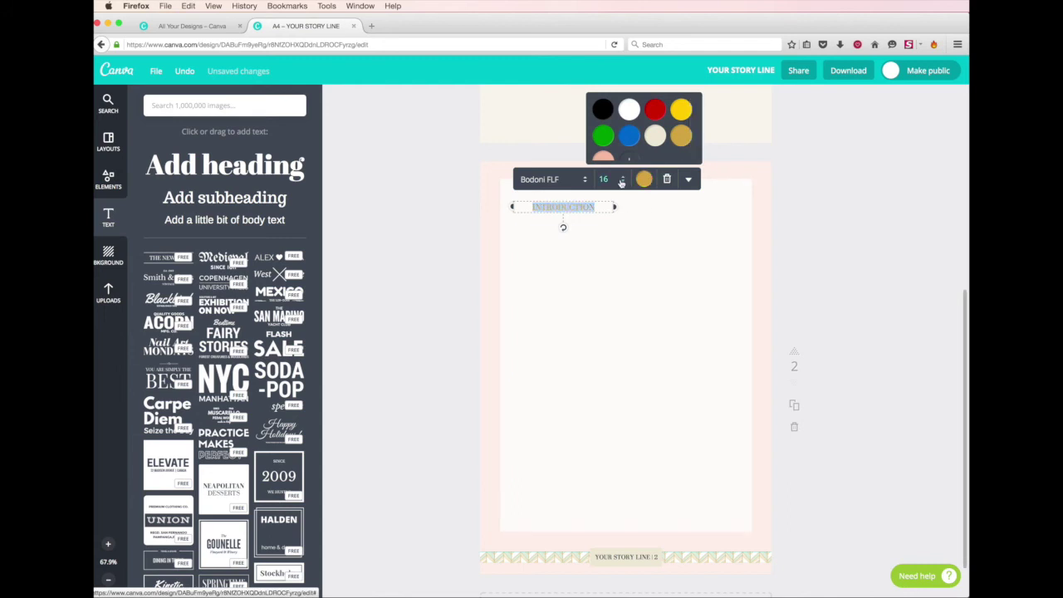
{"action": "left_click", "coordinate": [621, 181]}
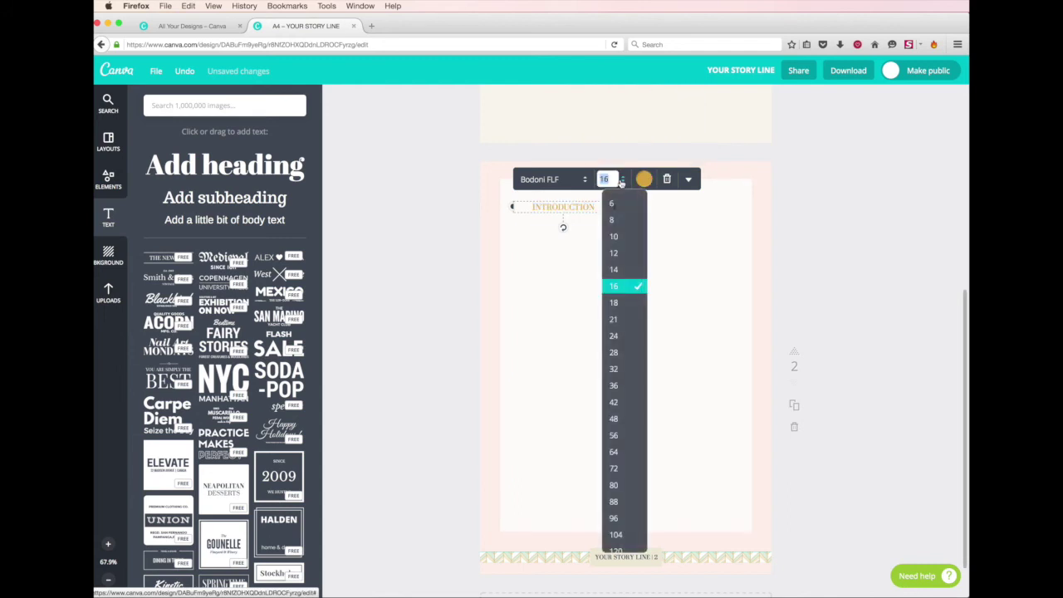
{"action": "left_click", "coordinate": [615, 270]}
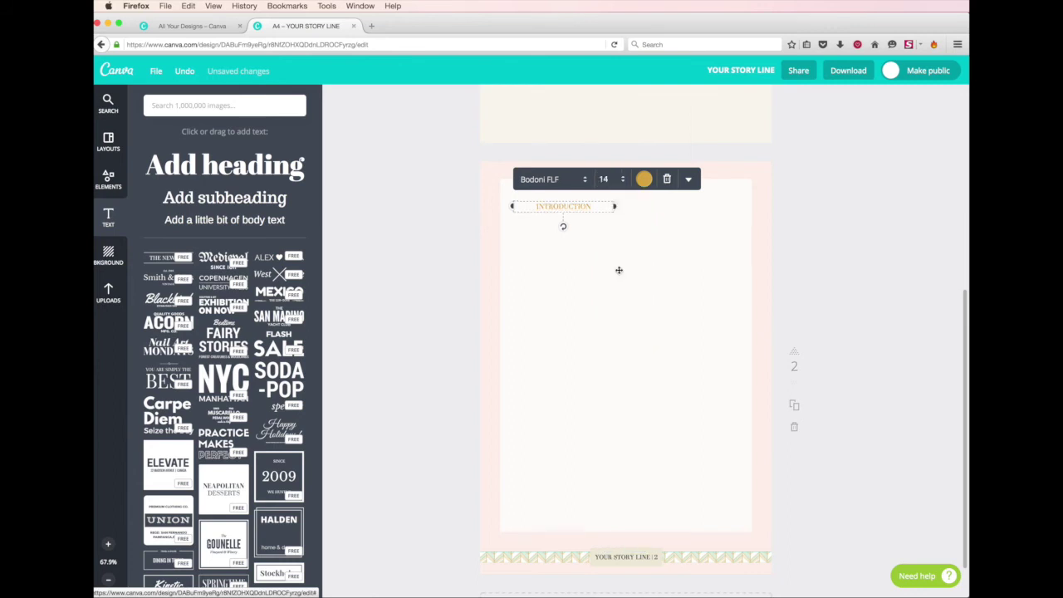
- Left-align the INTRODUCTION heading and nudge it slightly right into place
{"action": "left_click", "coordinate": [688, 180]}
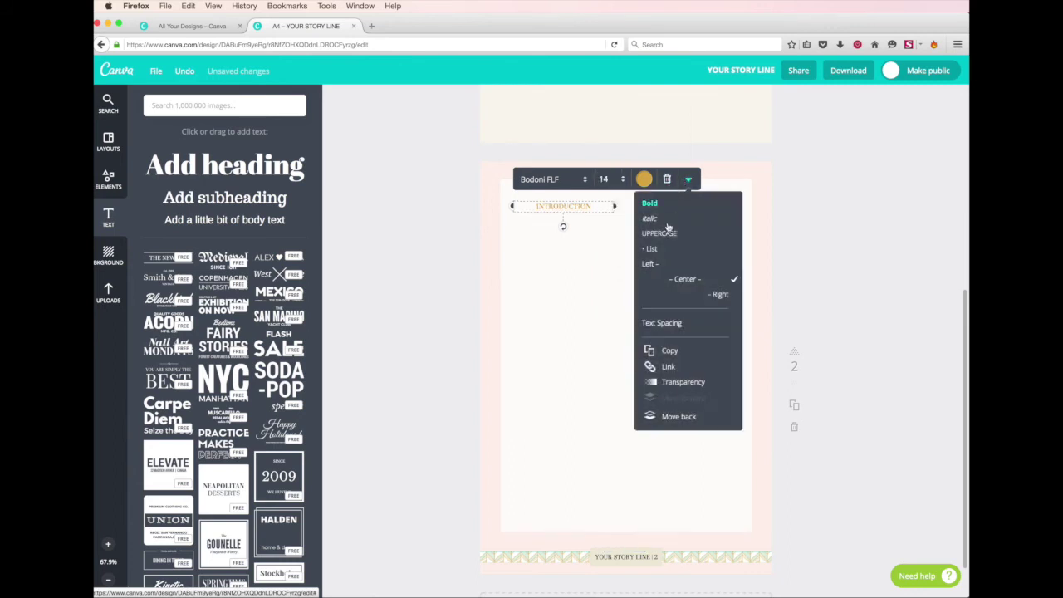
{"action": "left_click", "coordinate": [648, 264]}
{"action": "left_click", "coordinate": [692, 180]}
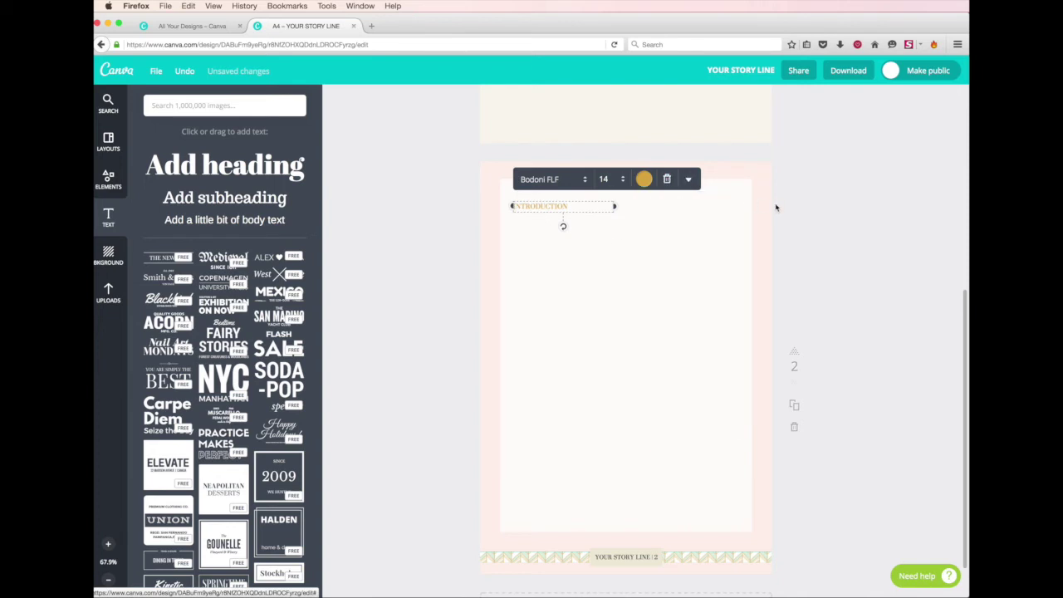
{"action": "left_click", "coordinate": [804, 209]}
{"action": "left_click_drag", "start_coordinate": [554, 205], "coordinate": [557, 205]}
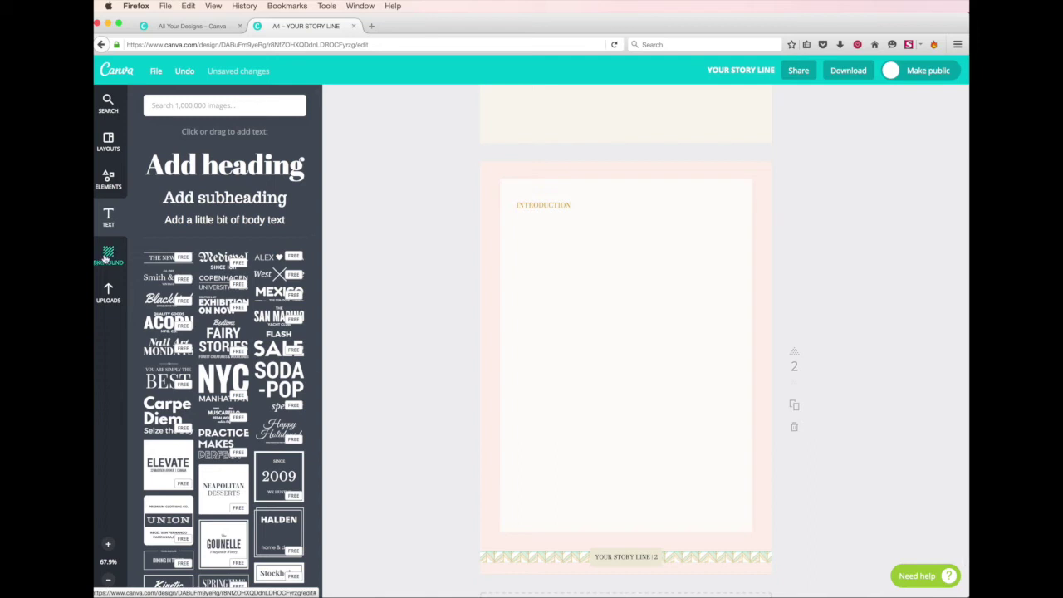
- Place a body text box under INTRODUCTION, paste the 'What is your story?' paragraph, and widen it
{"action": "left_click", "coordinate": [215, 217]}
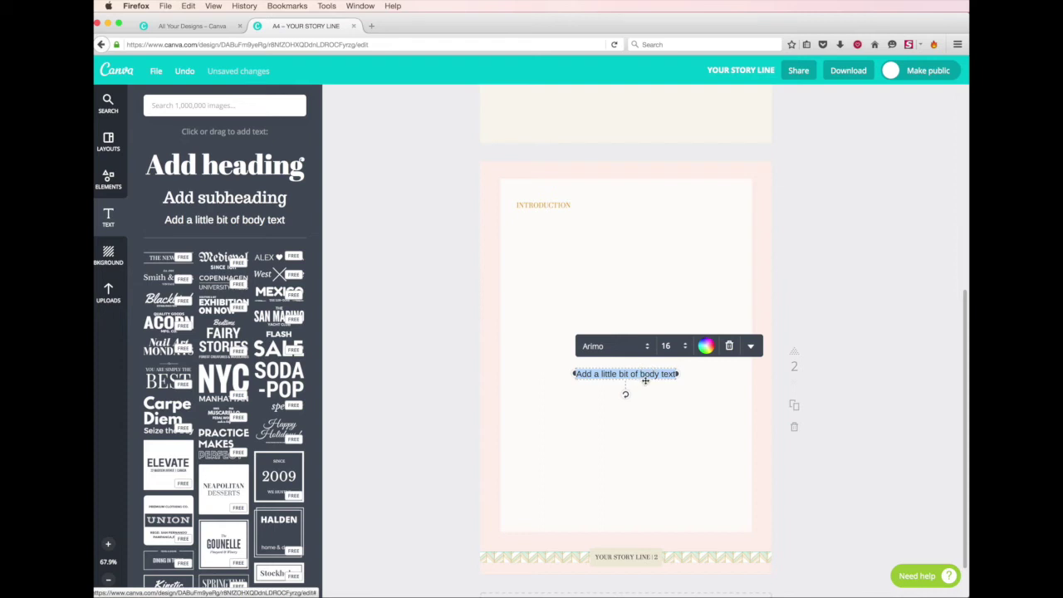
{"action": "mouse_move", "coordinate": [645, 380]}
{"action": "left_mouse_down"}
{"action": "mouse_move", "coordinate": [596, 236]}
{"action": "mouse_move", "coordinate": [586, 241]}
{"action": "left_mouse_up"}
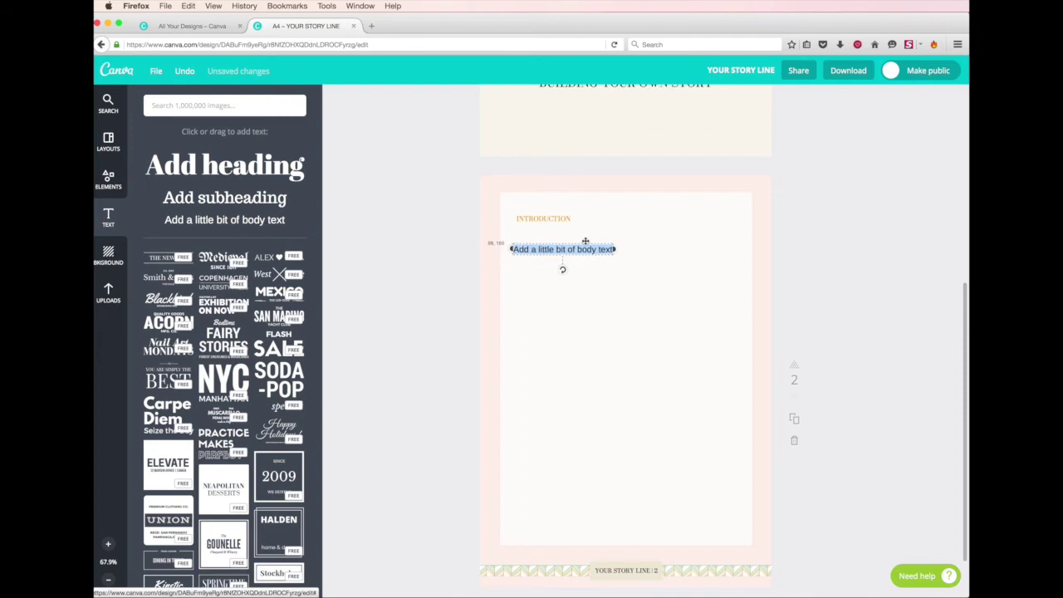
{"action": "left_click_drag", "start_coordinate": [585, 241], "coordinate": [589, 242]}
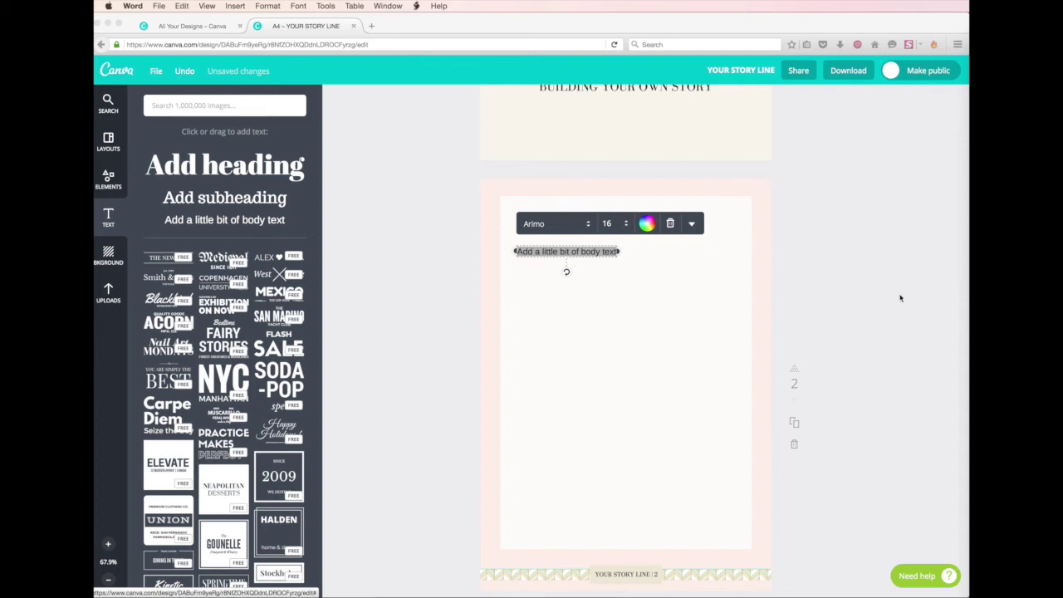
{"action": "left_click", "coordinate": [565, 252]}
{"action": "double_click", "coordinate": [565, 252]}
{"action": "triple_click", "coordinate": [565, 252]}
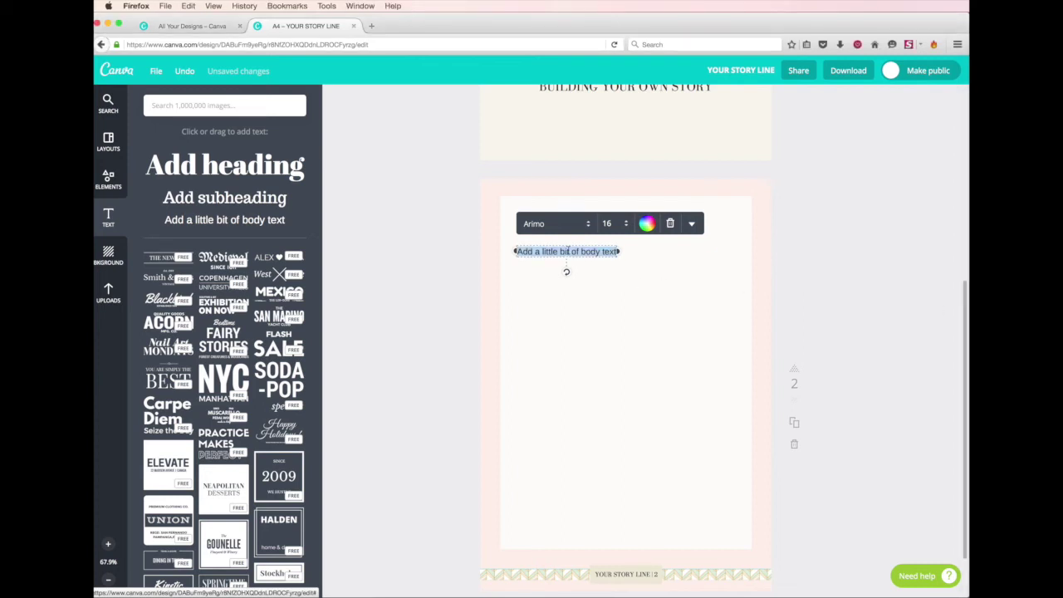
{"action": "key", "text": "ctrl+v"}
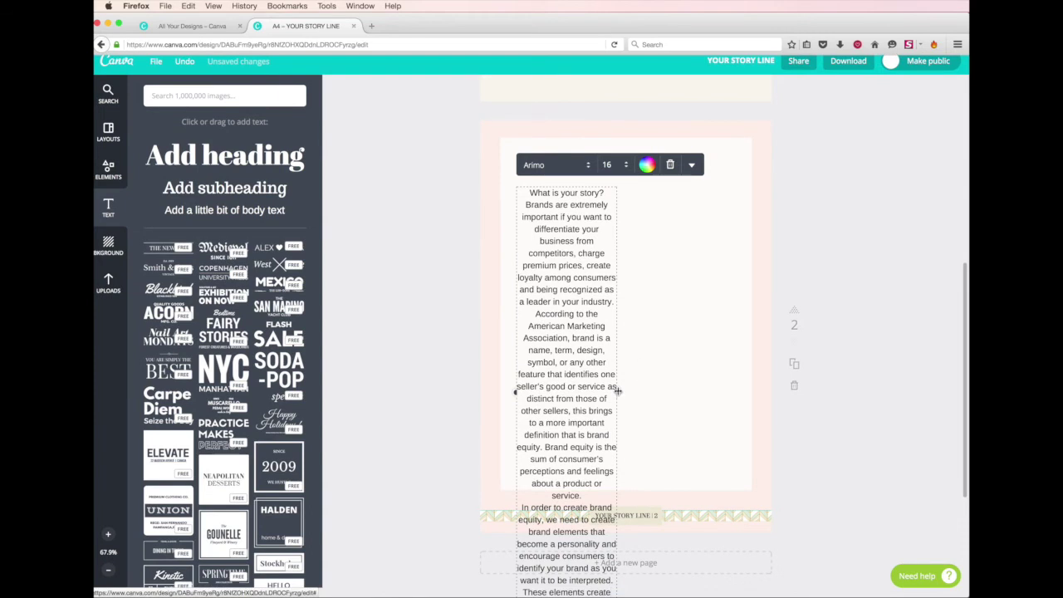
{"action": "left_click_drag", "start_coordinate": [617, 391], "coordinate": [645, 390]}
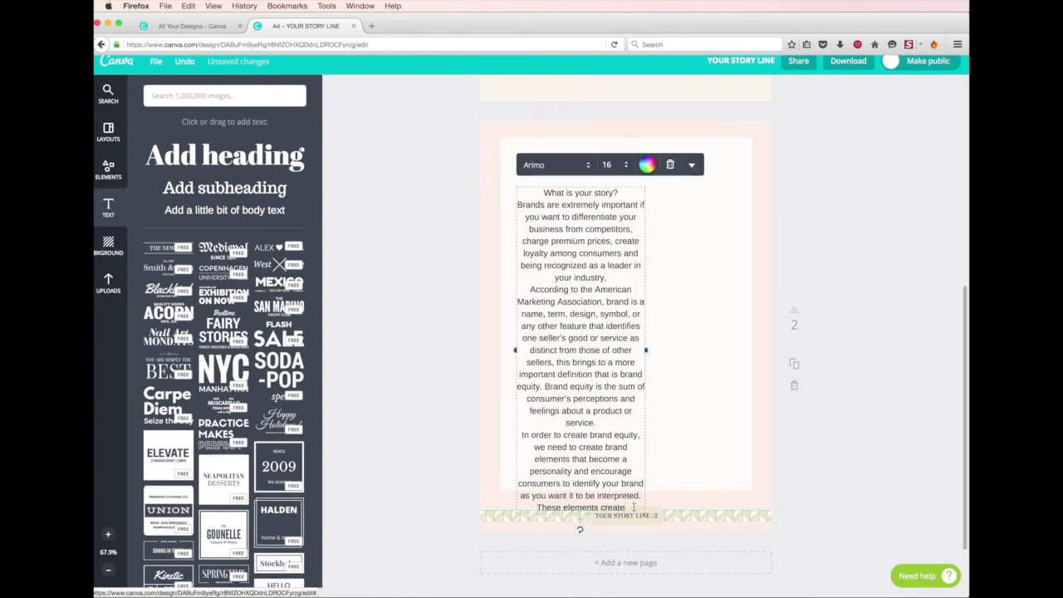
{"action": "left_click_drag", "start_coordinate": [633, 507], "coordinate": [606, 145]}
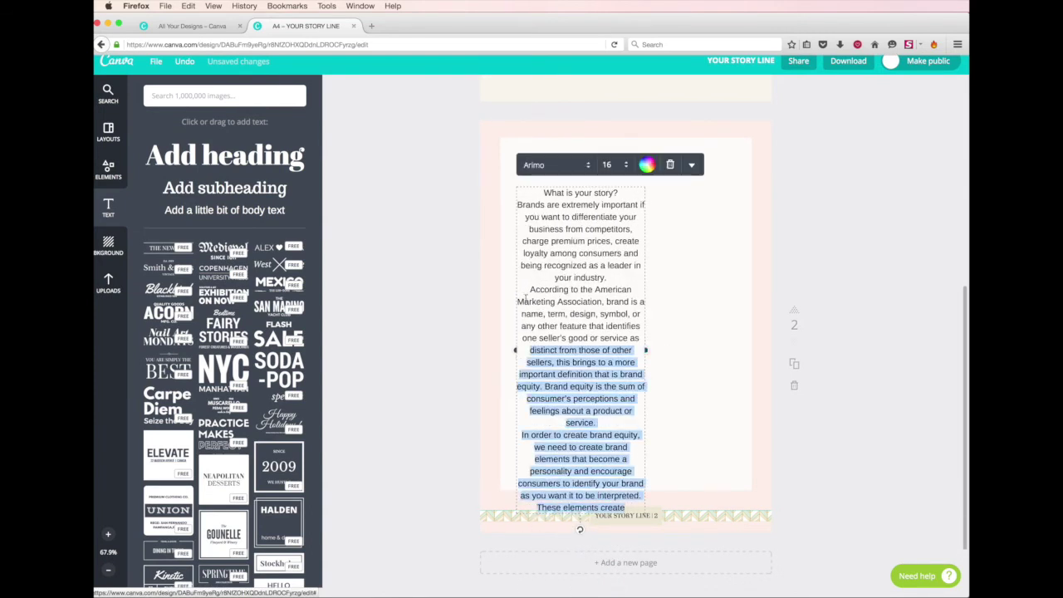
- Set the introduction paragraph to size 12 with 1.5 line height
{"action": "left_click", "coordinate": [616, 164]}
{"action": "left_click", "coordinate": [616, 236]}
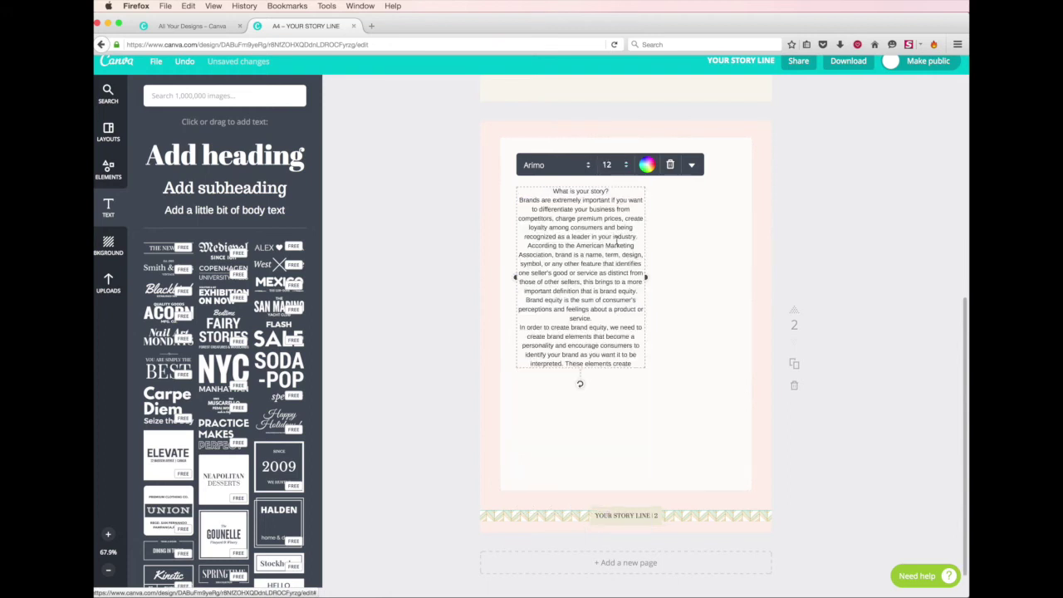
{"action": "left_click", "coordinate": [691, 164]}
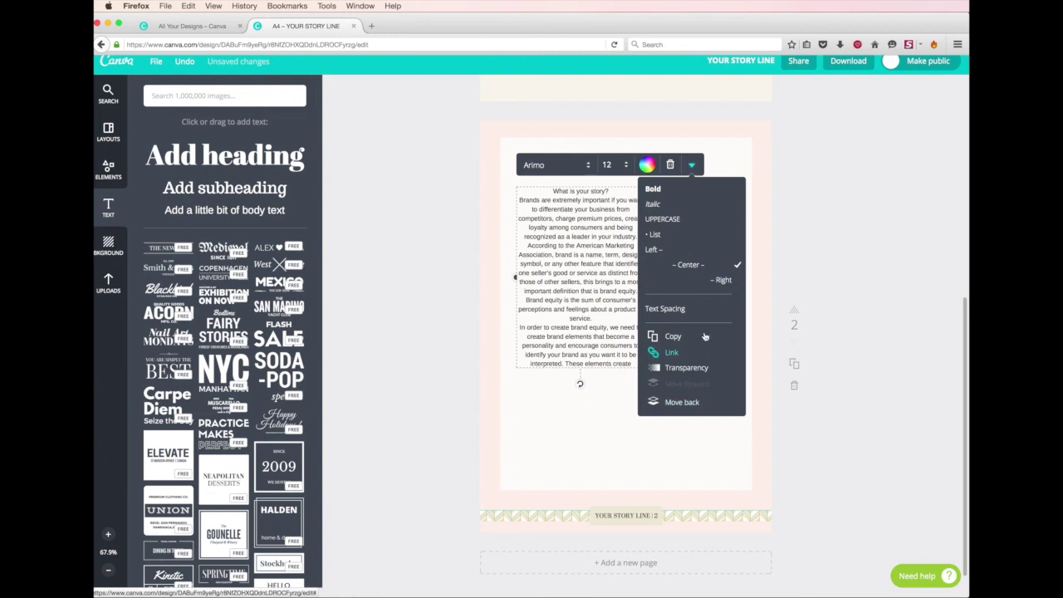
{"action": "left_click", "coordinate": [683, 310]}
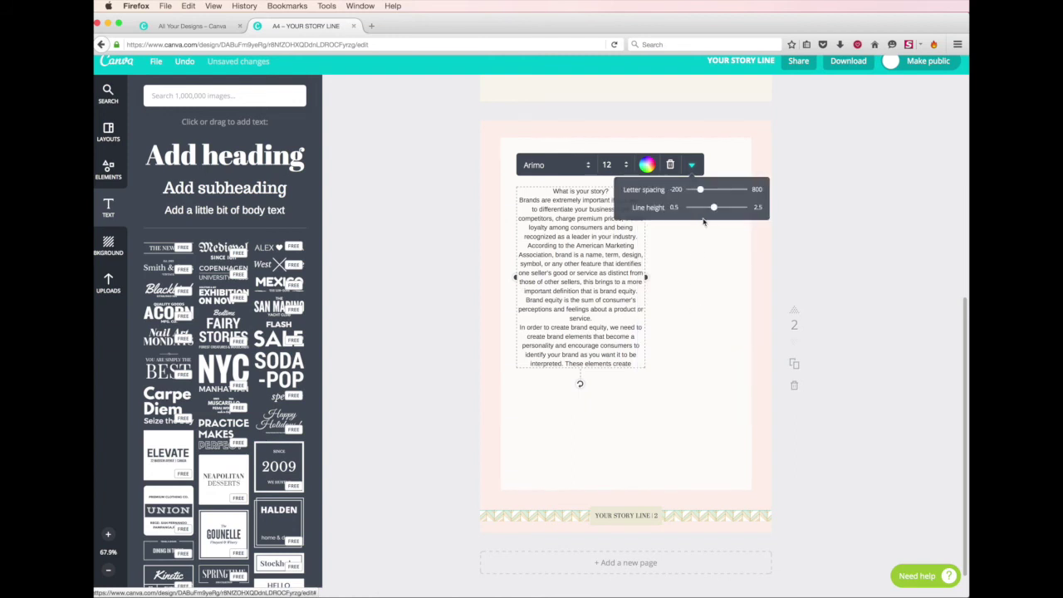
{"action": "left_click_drag", "start_coordinate": [713, 207], "coordinate": [719, 214]}
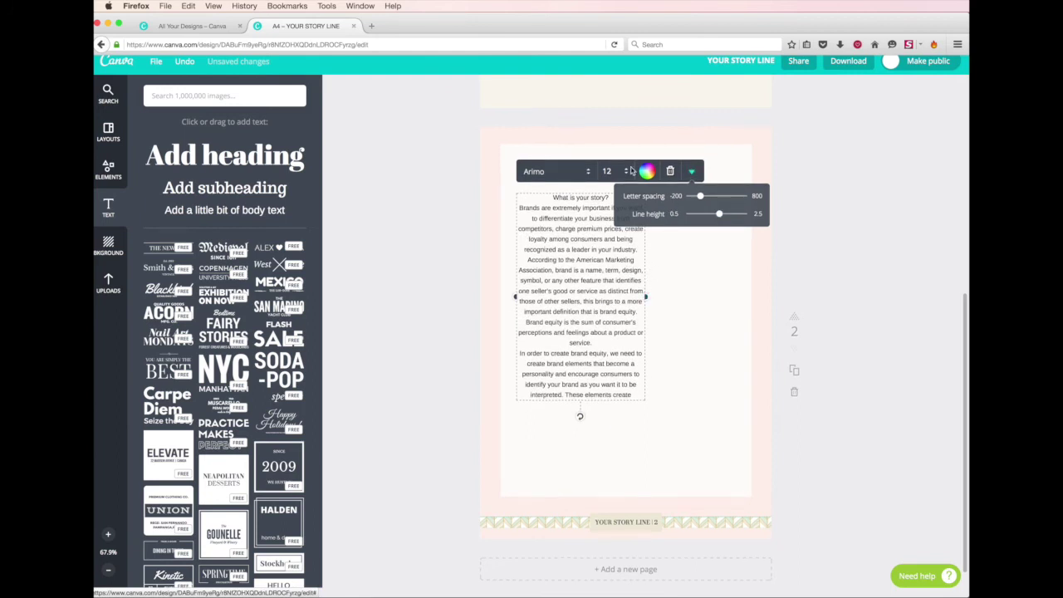
- Left-align the paragraph, narrow it into a column, and place a copy as a right column
{"action": "left_click", "coordinate": [693, 171]}
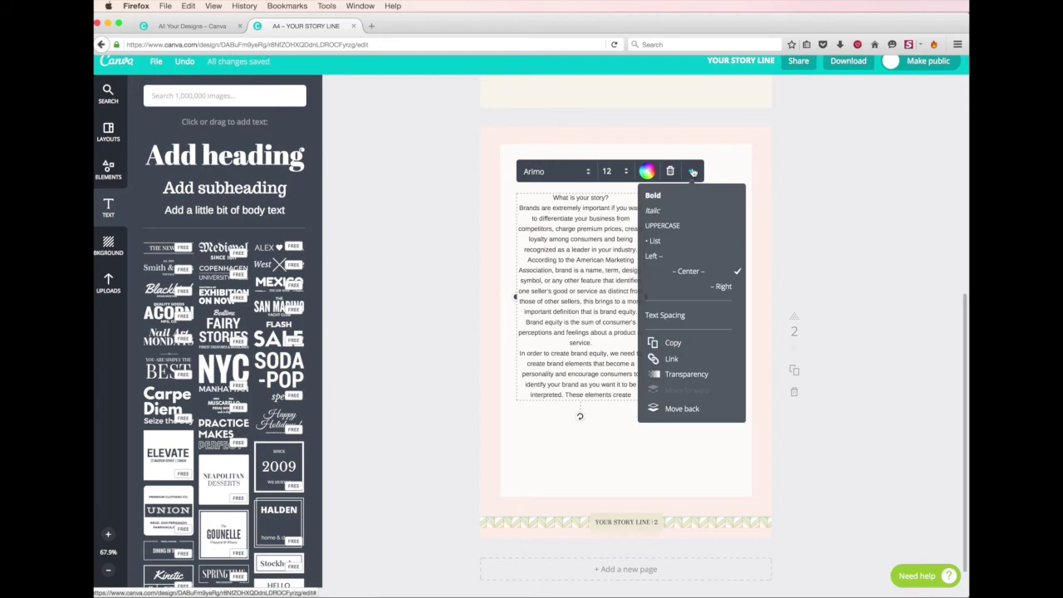
{"action": "left_click", "coordinate": [652, 253]}
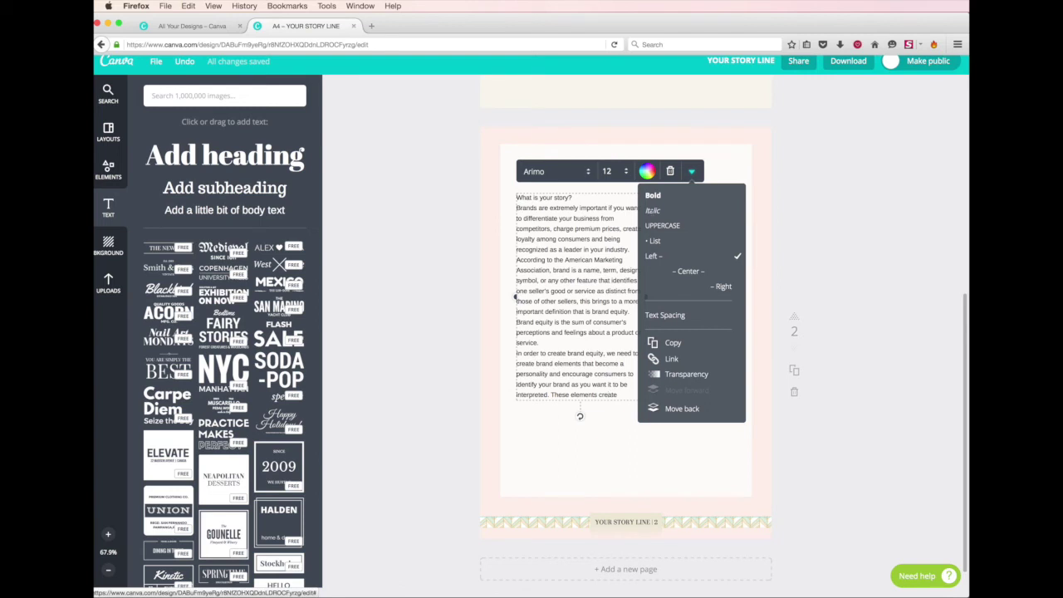
{"action": "left_click", "coordinate": [692, 171]}
{"action": "left_click_drag", "start_coordinate": [645, 297], "coordinate": [632, 298]}
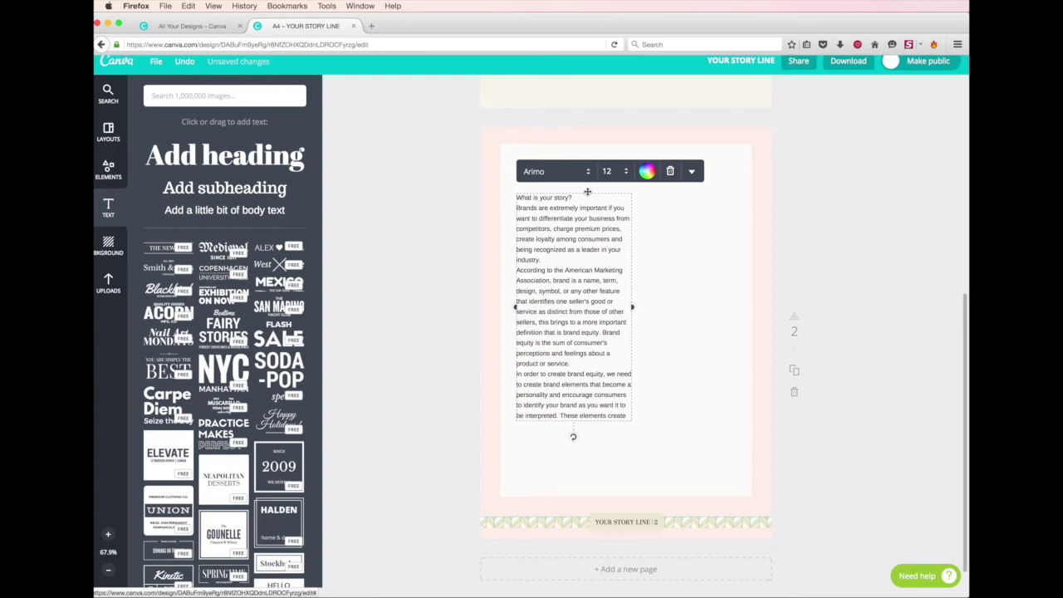
{"action": "left_click_drag", "start_coordinate": [588, 191], "coordinate": [707, 197]}
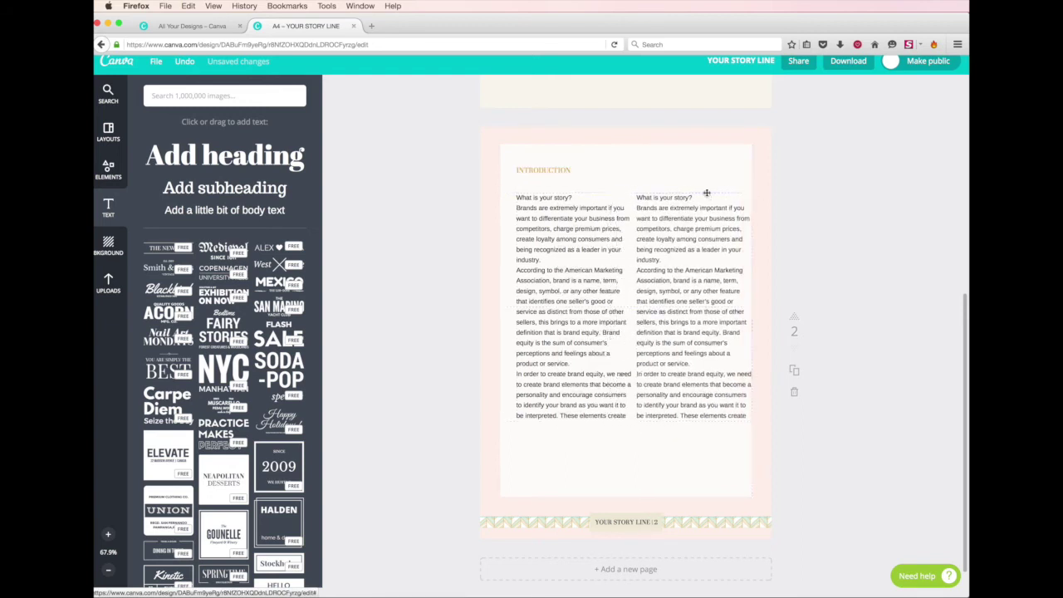
- Centre both text columns on the page and narrow each to matching widths
{"action": "left_click", "coordinate": [586, 245]}
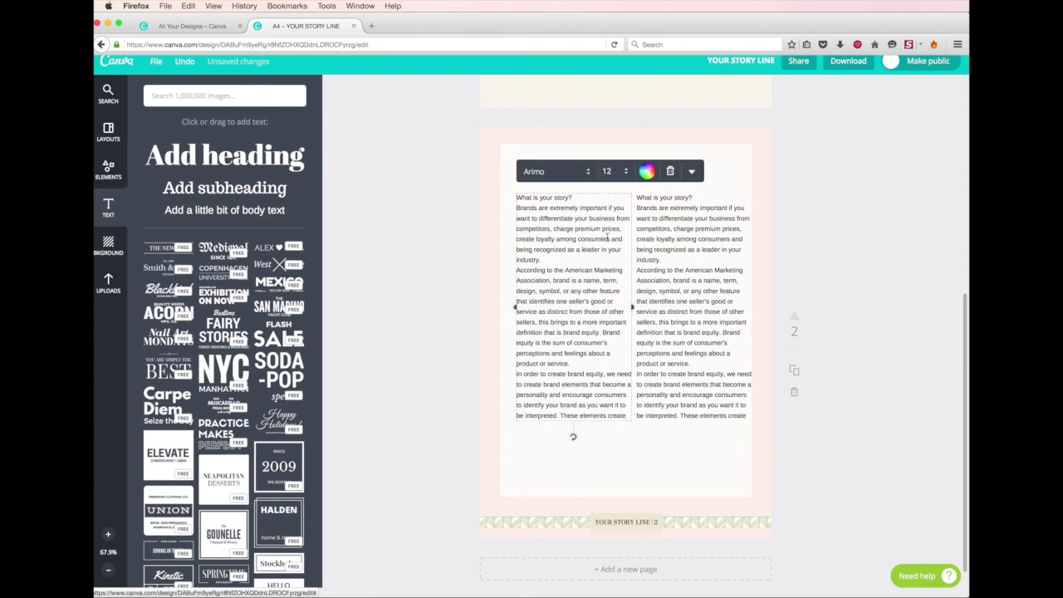
{"action": "left_click", "coordinate": [657, 207], "text": "shift"}
{"action": "left_click_drag", "start_coordinate": [656, 207], "coordinate": [649, 209]}
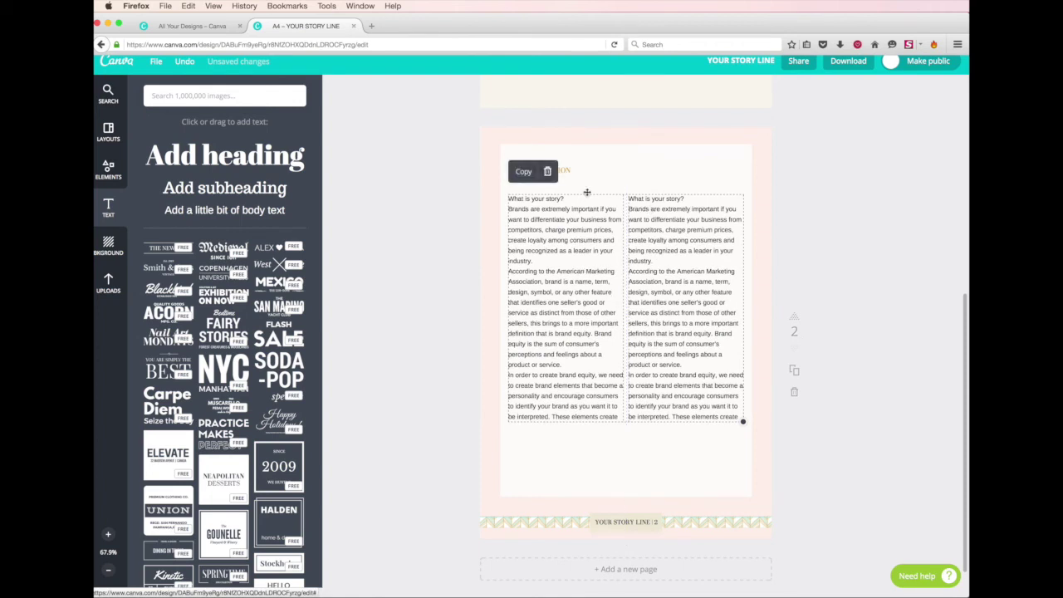
{"action": "left_click", "coordinate": [620, 174]}
{"action": "left_click", "coordinate": [569, 250]}
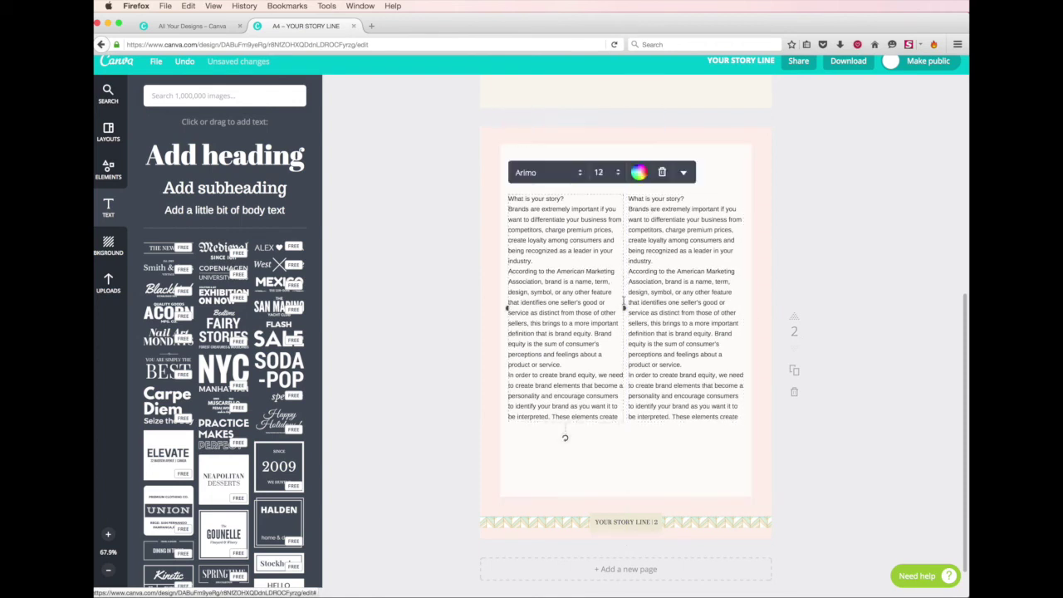
{"action": "left_click_drag", "start_coordinate": [625, 307], "coordinate": [618, 309]}
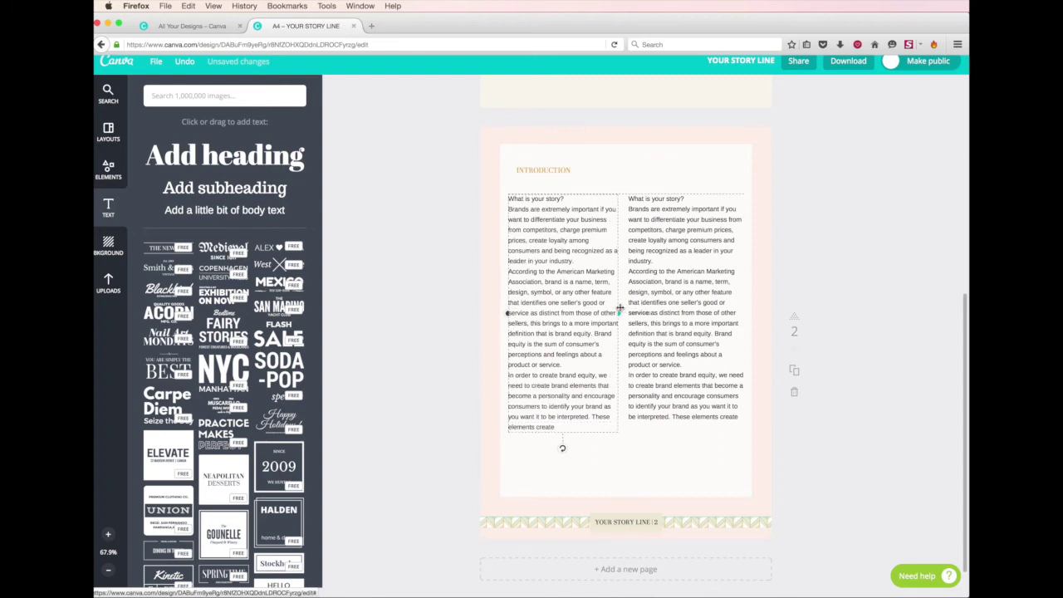
{"action": "left_click", "coordinate": [746, 320]}
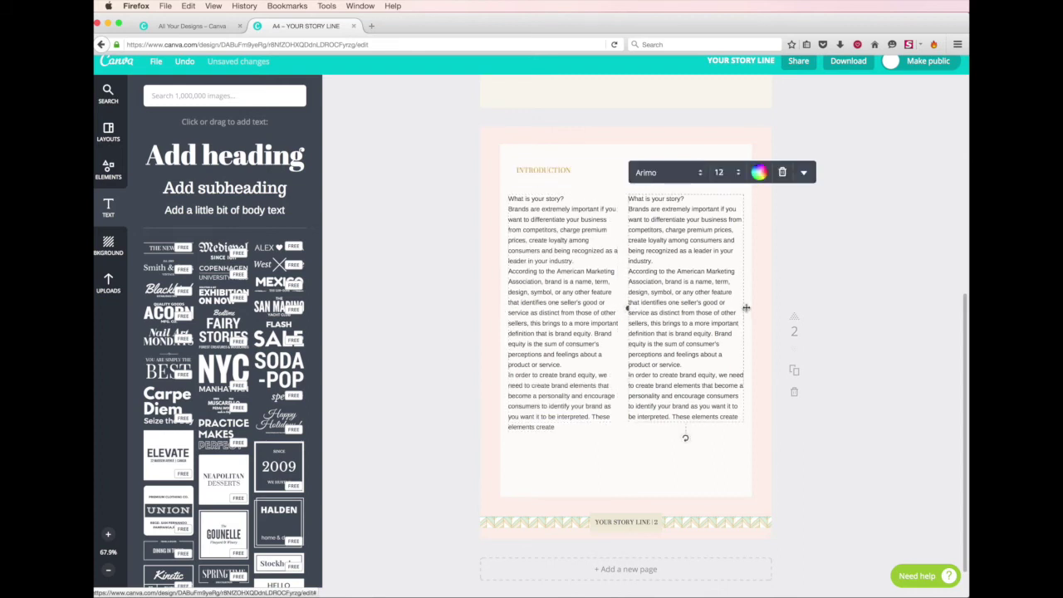
{"action": "left_click_drag", "start_coordinate": [744, 312], "coordinate": [747, 313]}
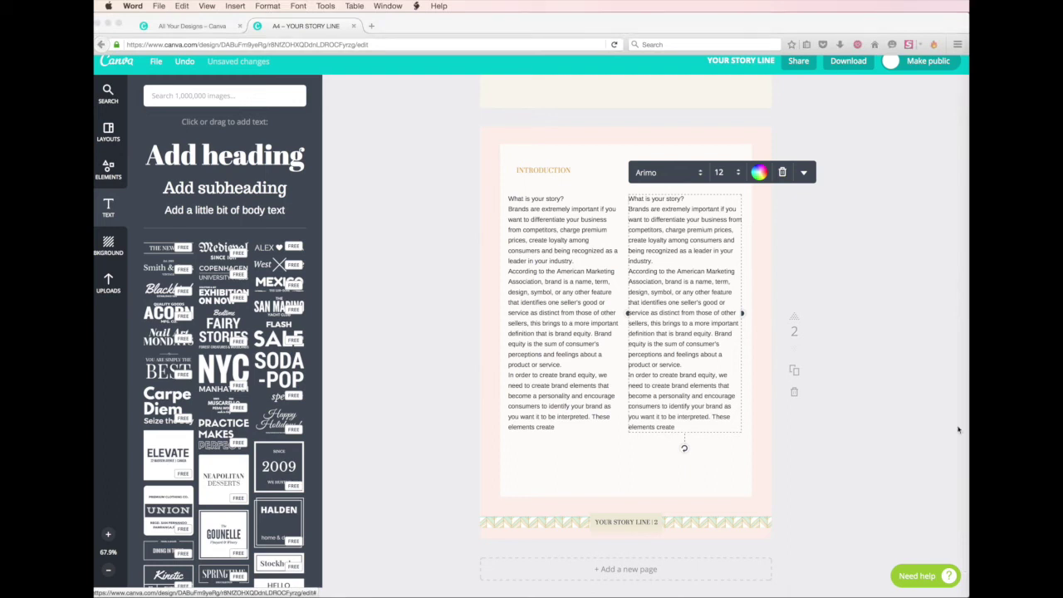
- Replace the right column's text with the rest of the introduction, ending 'Enjoy and have fun with your new task!'
{"action": "left_click", "coordinate": [671, 404]}
{"action": "left_click_drag", "start_coordinate": [680, 428], "coordinate": [636, 198]}
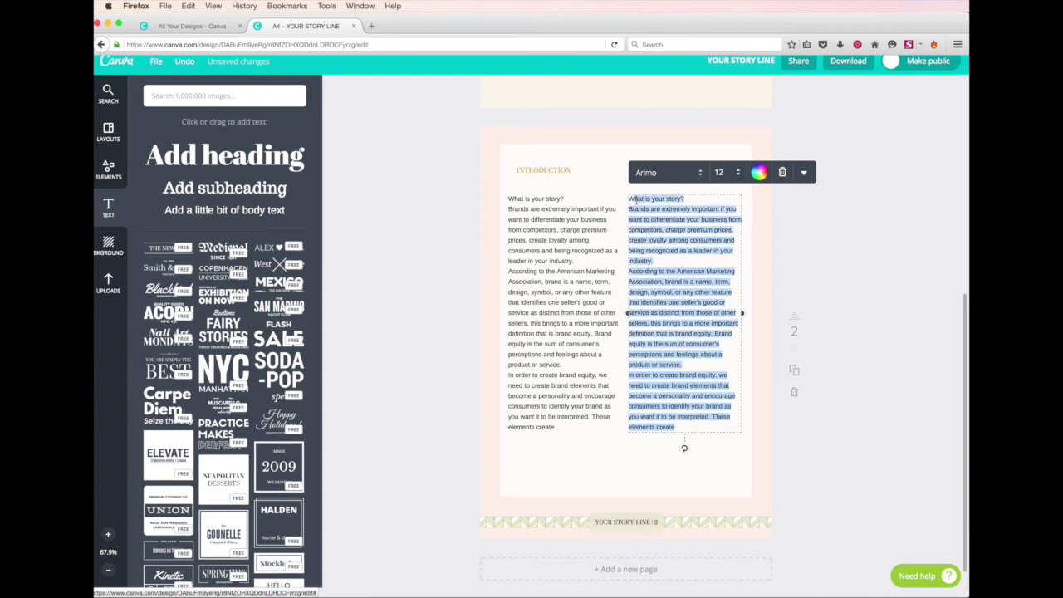
{"action": "key", "text": "BackSpace"}
{"action": "type", "text": "consistency and a unique voice for your brand, therefore your marketing efforts (website, ads, social media posts, banners etc) become instantly identifiable as the same brand. If you are looking for some direction and clarity of how to communicate with your brand, but you don't know where to start or what to do, you are in the right place and let me tell you something, you are not alone. The good news is this workbook will help you to define some aspects of your brand that will be helpful to you. Be sure to complete all the exercises and I promise that at the end you will be more confident and have more clarity on where you are going. Enjoy and have fun with your new task!"}
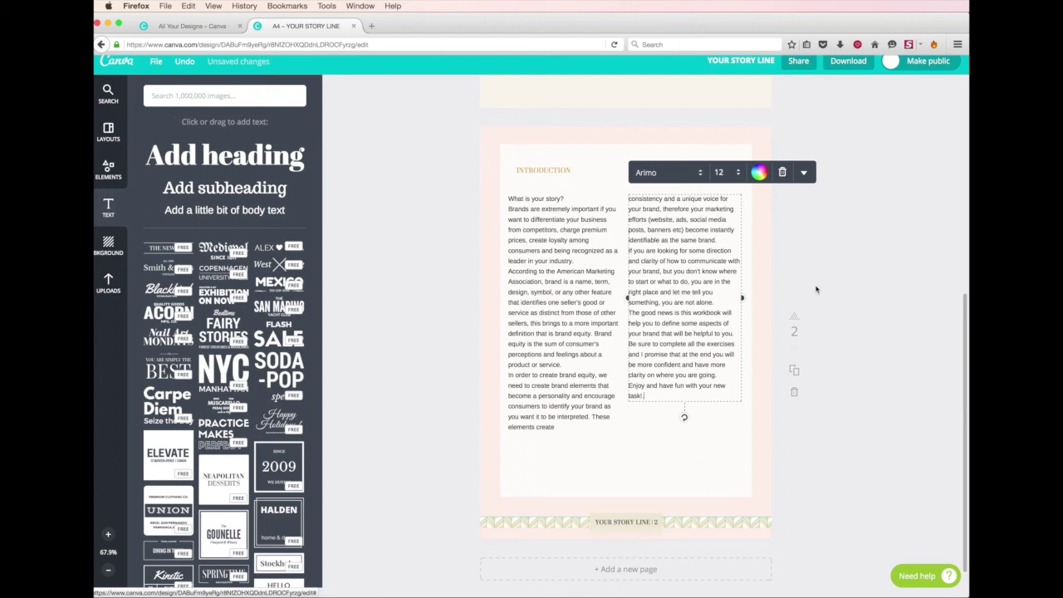
{"action": "left_click", "coordinate": [817, 289]}
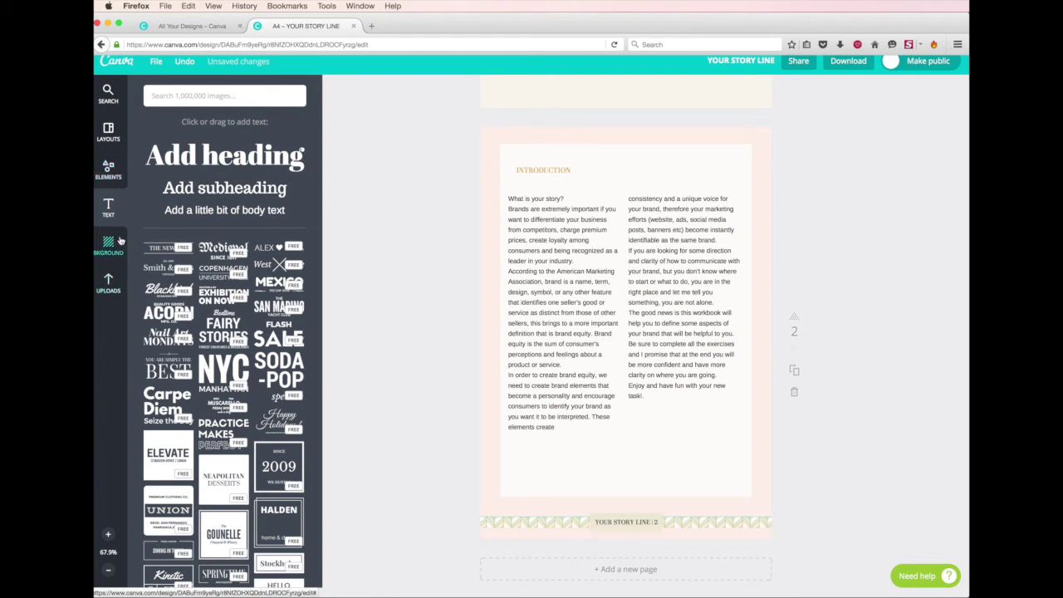
- Add the uploaded Maria script image, shrink it, and set it slightly tilted below the right column
{"action": "left_click", "coordinate": [108, 278]}
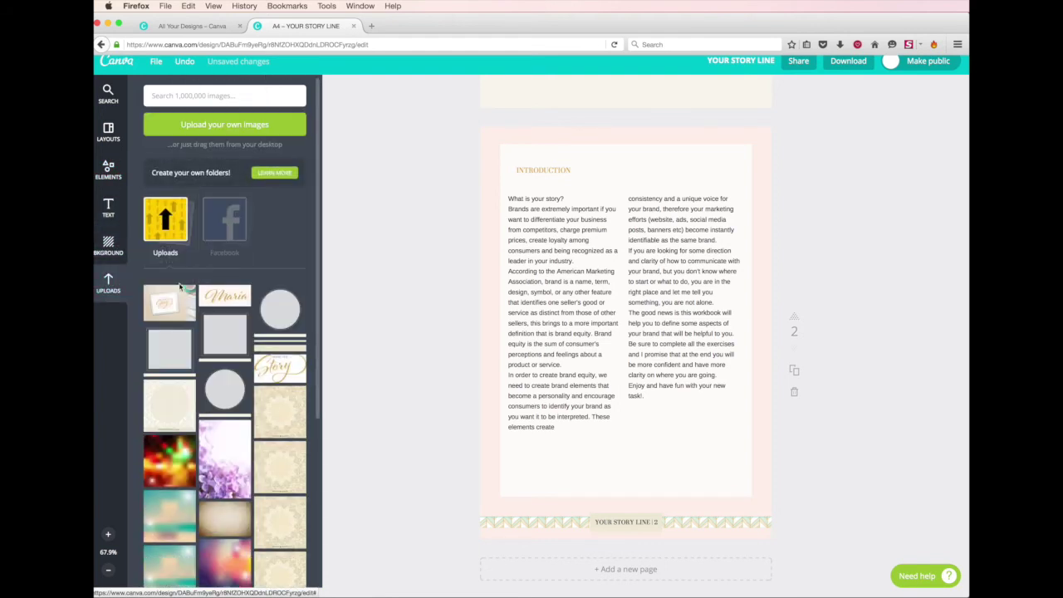
{"action": "left_click", "coordinate": [236, 313]}
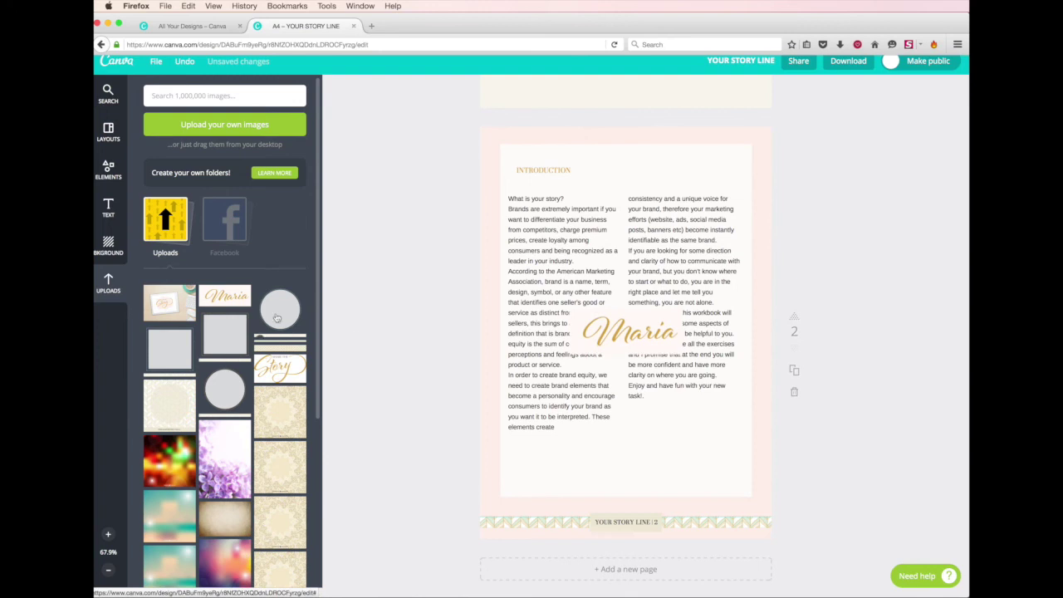
{"action": "left_click_drag", "start_coordinate": [682, 355], "coordinate": [651, 340]}
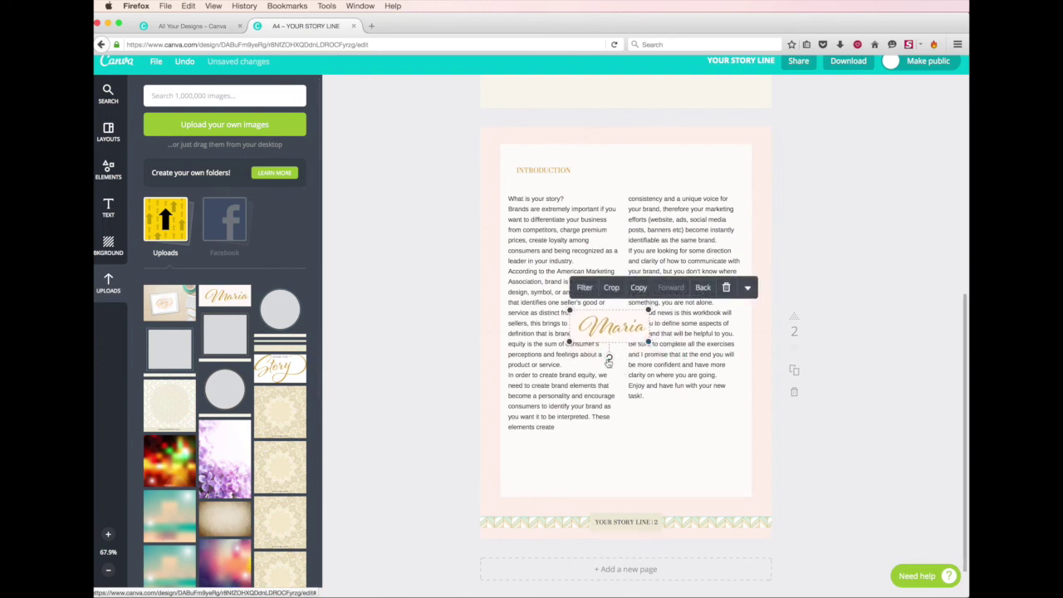
{"action": "left_click_drag", "start_coordinate": [610, 362], "coordinate": [616, 357]}
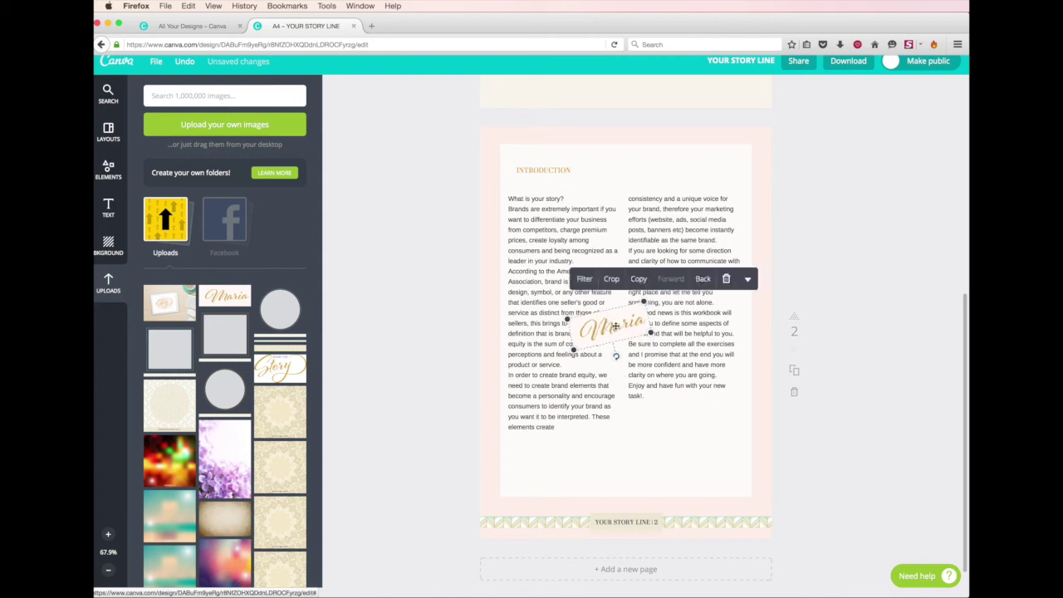
{"action": "left_click_drag", "start_coordinate": [617, 308], "coordinate": [677, 404]}
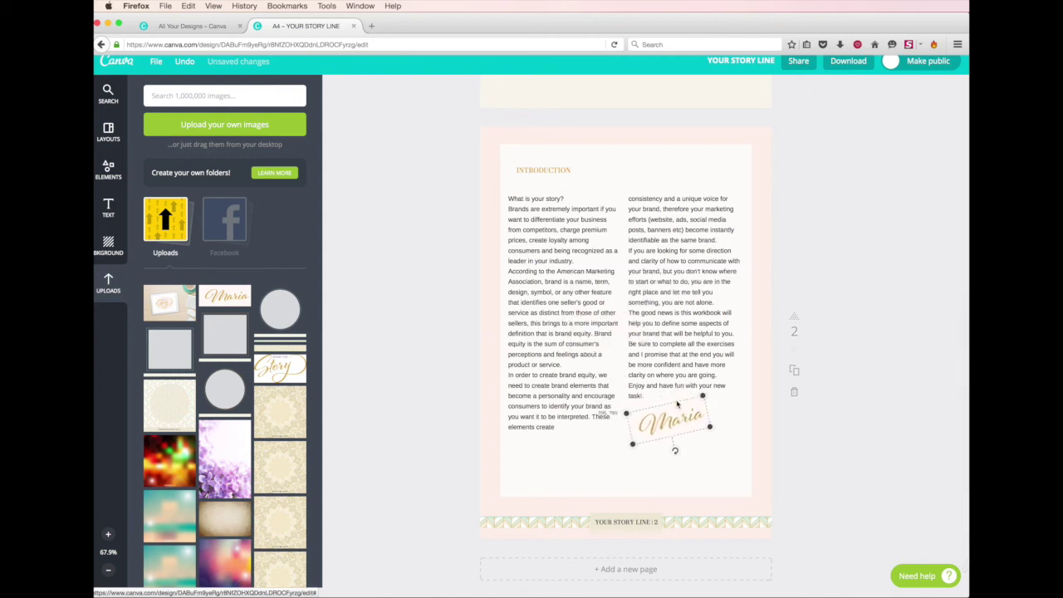
{"action": "left_click_drag", "start_coordinate": [677, 449], "coordinate": [676, 455]}
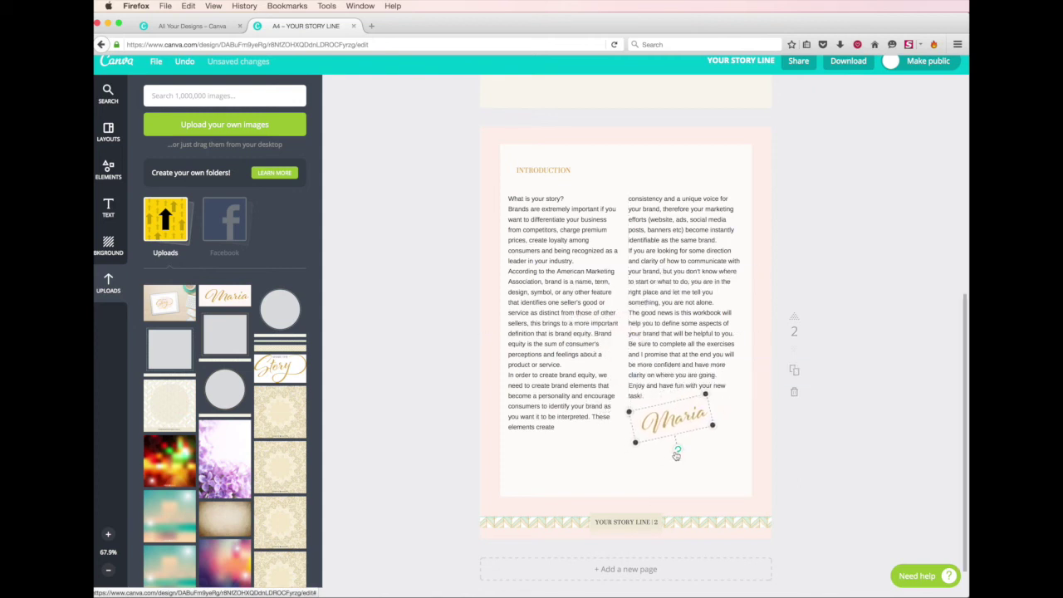
{"action": "left_click", "coordinate": [733, 443]}
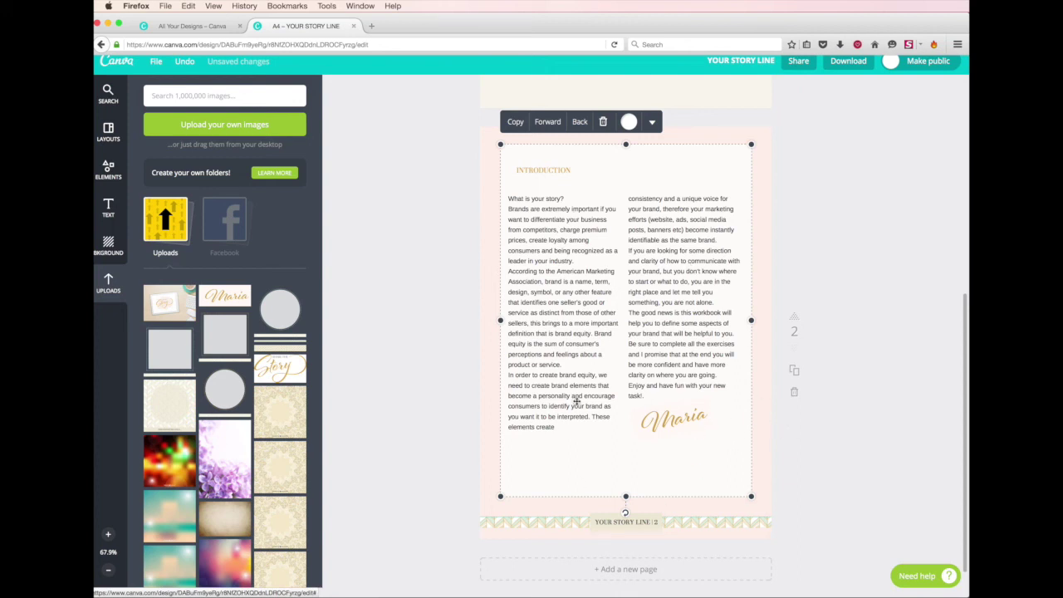
- Duplicate the Introduction page as page 3 and delete its right column and Maria signature
{"action": "left_click", "coordinate": [794, 373]}
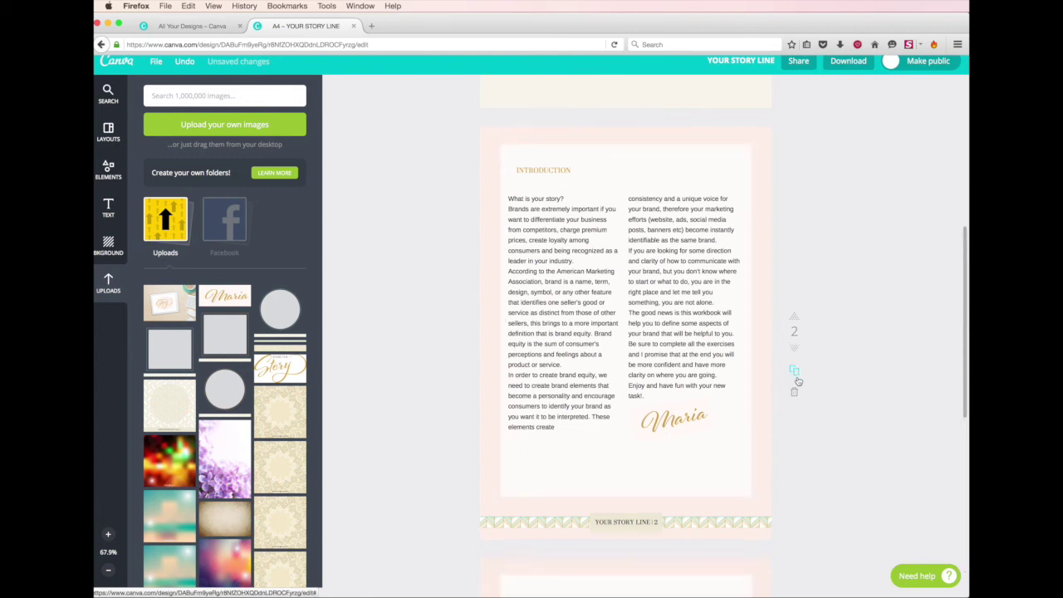
{"action": "scroll", "coordinate": [827, 373], "scroll_direction": "down", "scroll_amount": 3}
{"action": "scroll", "coordinate": [830, 378], "scroll_direction": "down", "scroll_amount": 2}
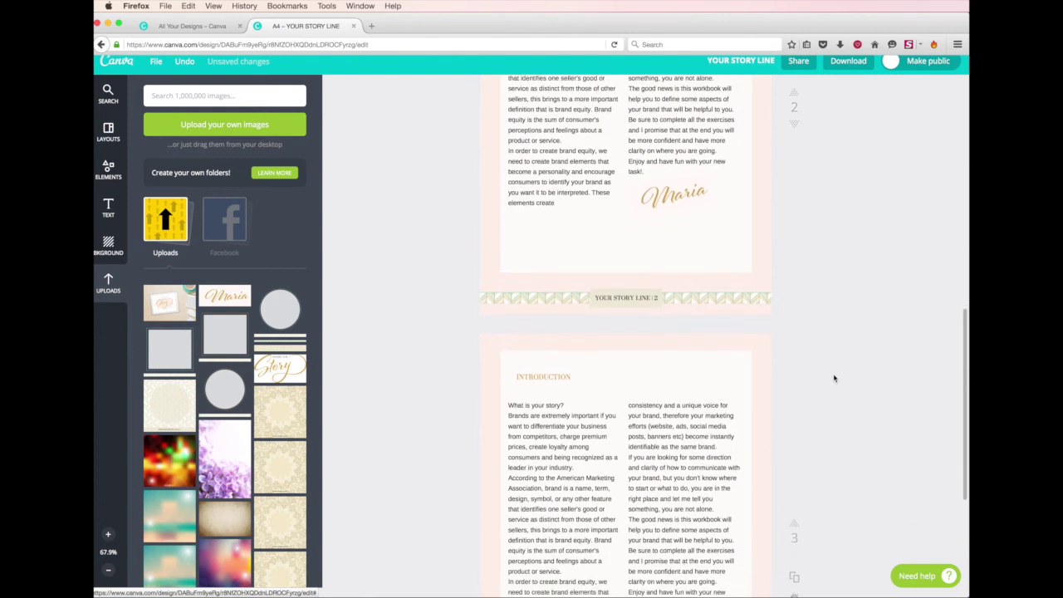
{"action": "scroll", "coordinate": [834, 379], "scroll_direction": "down", "scroll_amount": 3}
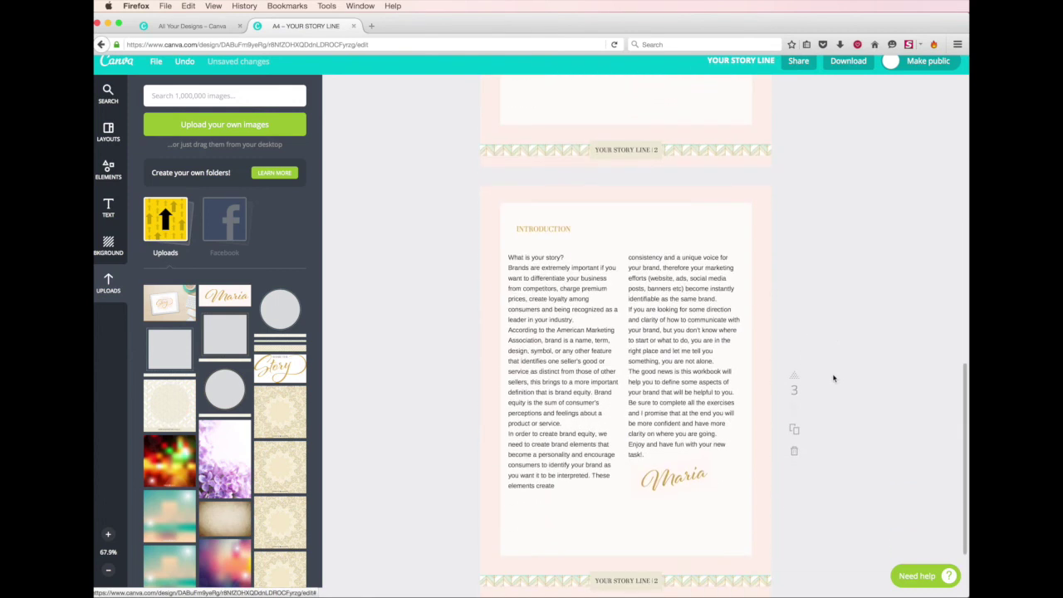
{"action": "left_click", "coordinate": [577, 301]}
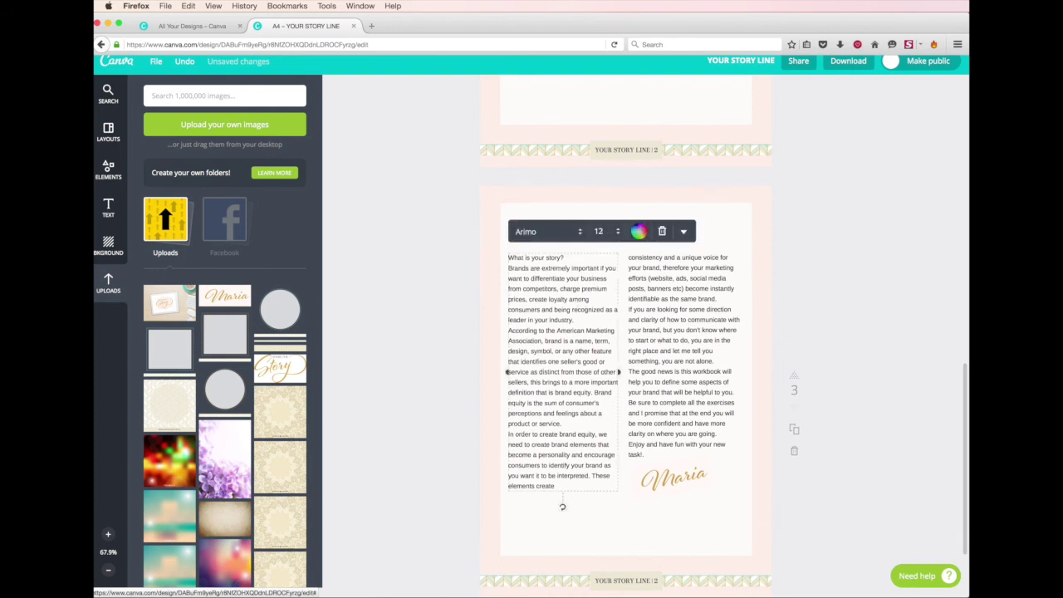
{"action": "left_click", "coordinate": [707, 388]}
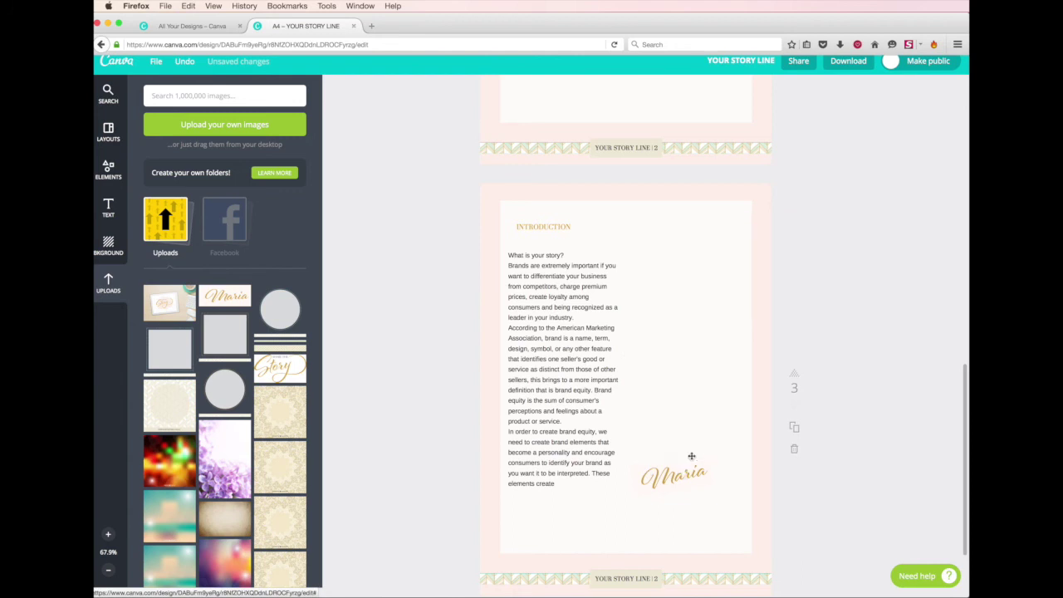
{"action": "left_click", "coordinate": [686, 470]}
{"action": "key", "text": "Delete"}
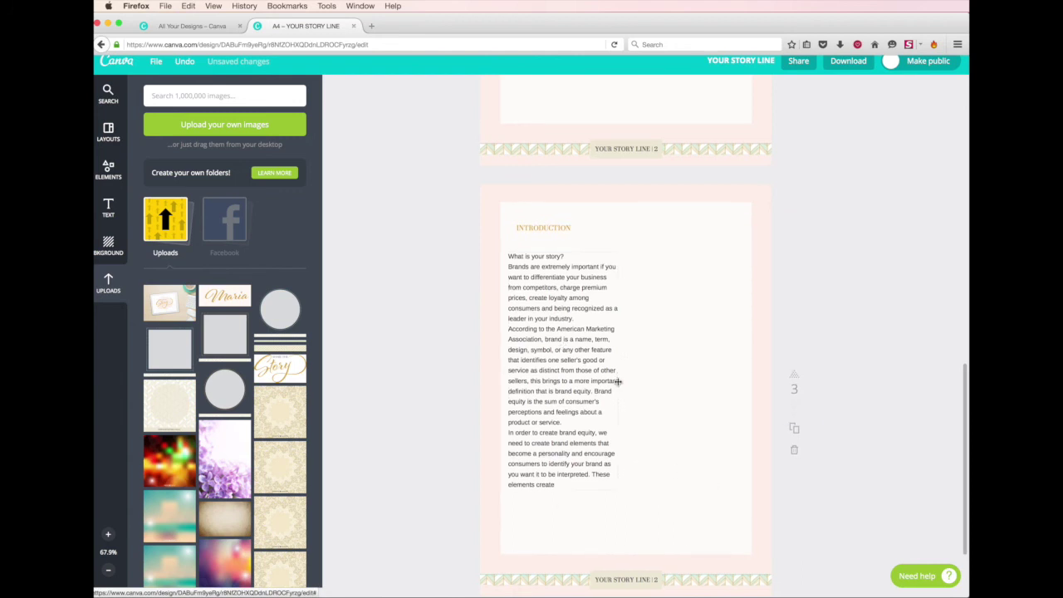
- Widen page 3's remaining body text to span the page
{"action": "left_click", "coordinate": [619, 381]}
{"action": "left_click_drag", "start_coordinate": [620, 372], "coordinate": [737, 364]}
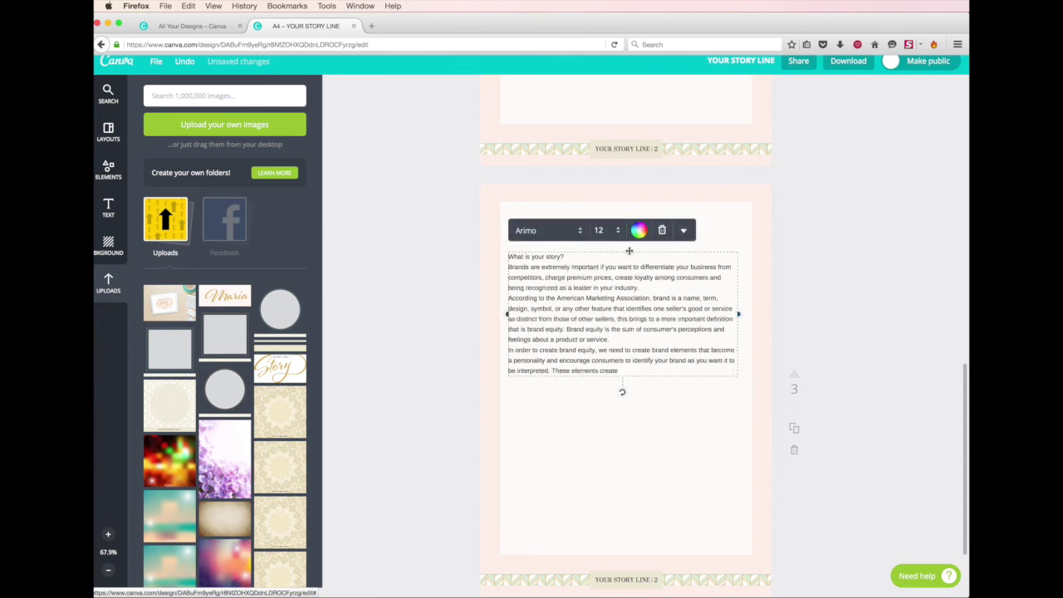
{"action": "left_click_drag", "start_coordinate": [631, 250], "coordinate": [633, 249]}
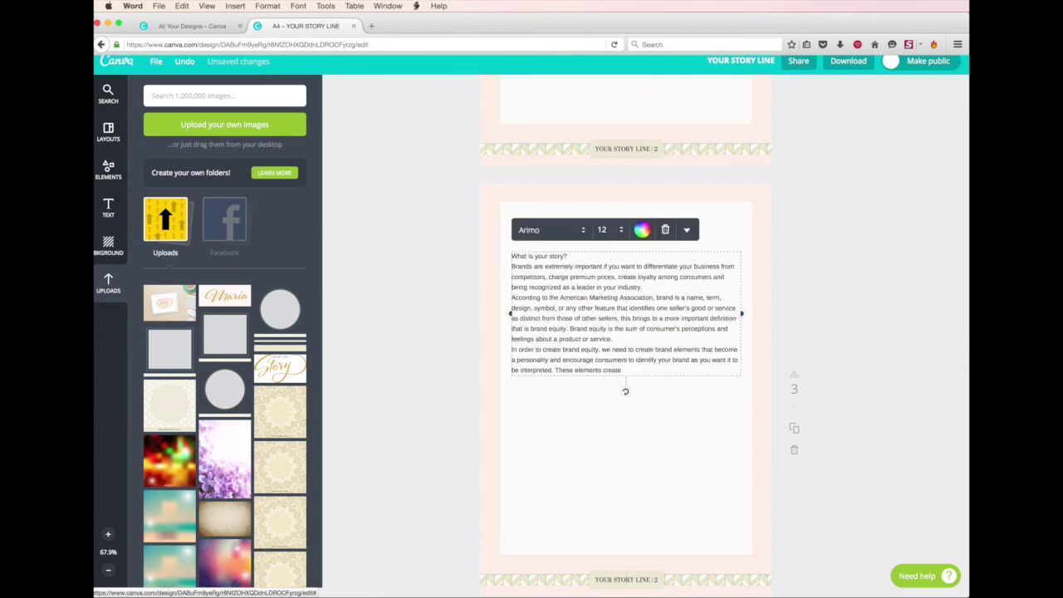
- Paste 'WHO ARE YOU?' over the INTRODUCTION heading on page 3
{"action": "key", "text": "super+c"}
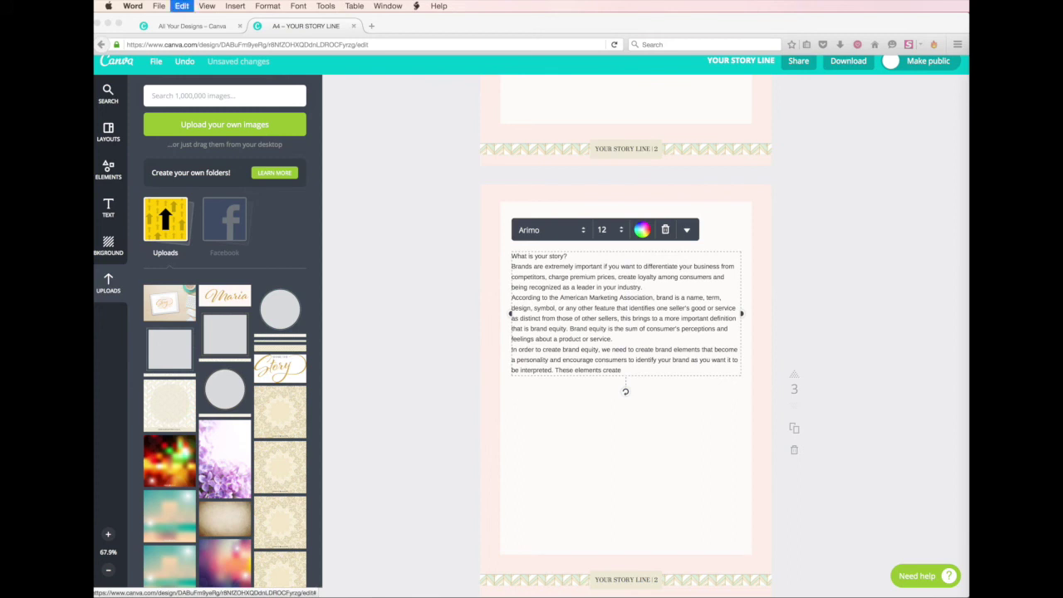
{"action": "left_click", "coordinate": [544, 219]}
{"action": "left_click", "coordinate": [549, 225]}
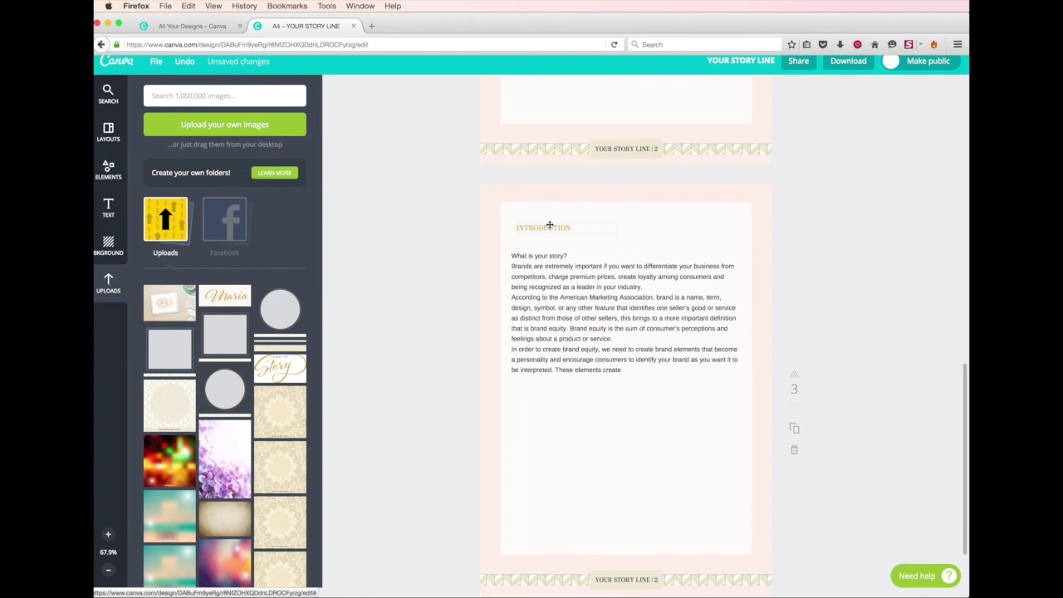
{"action": "left_click", "coordinate": [549, 225]}
{"action": "key", "text": "super+v"}
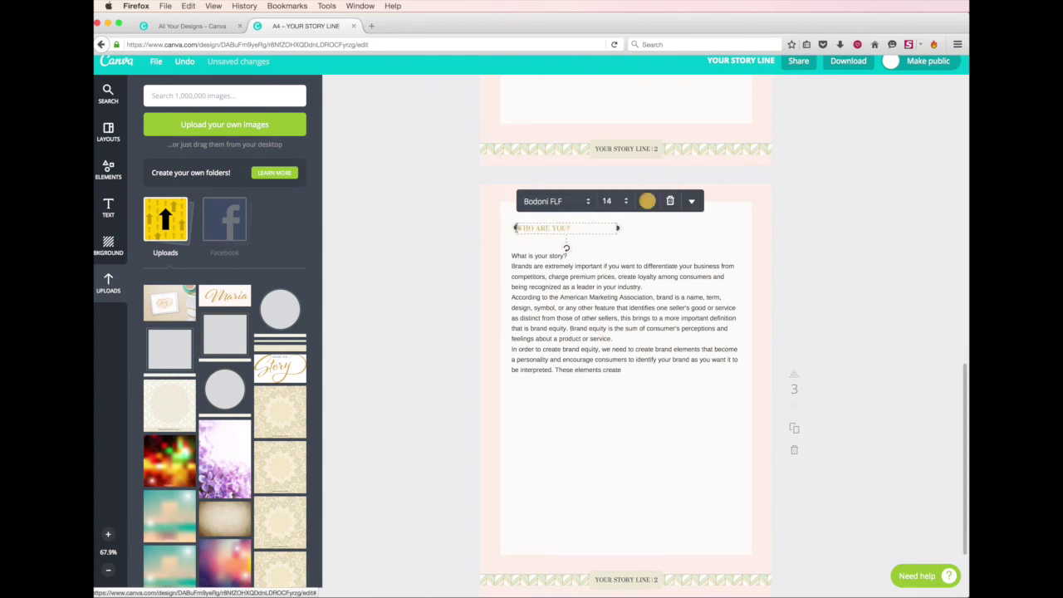
- Widen the WHO ARE YOU? heading and replace the body with the Word paragraph on analysing yourself and your USP
{"action": "left_click_drag", "start_coordinate": [514, 228], "coordinate": [508, 227]}
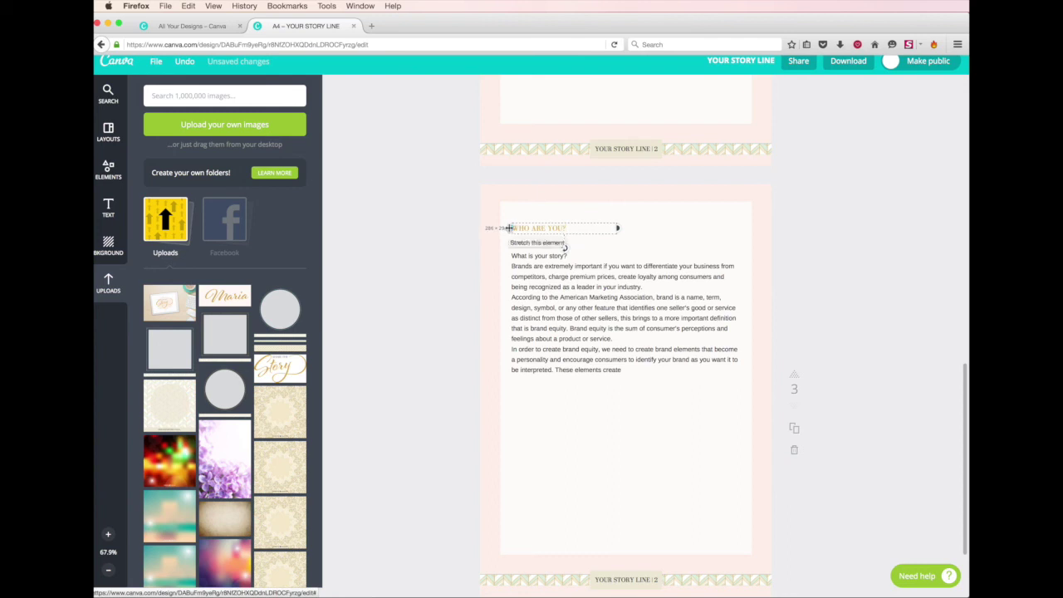
{"action": "left_click", "coordinate": [591, 339]}
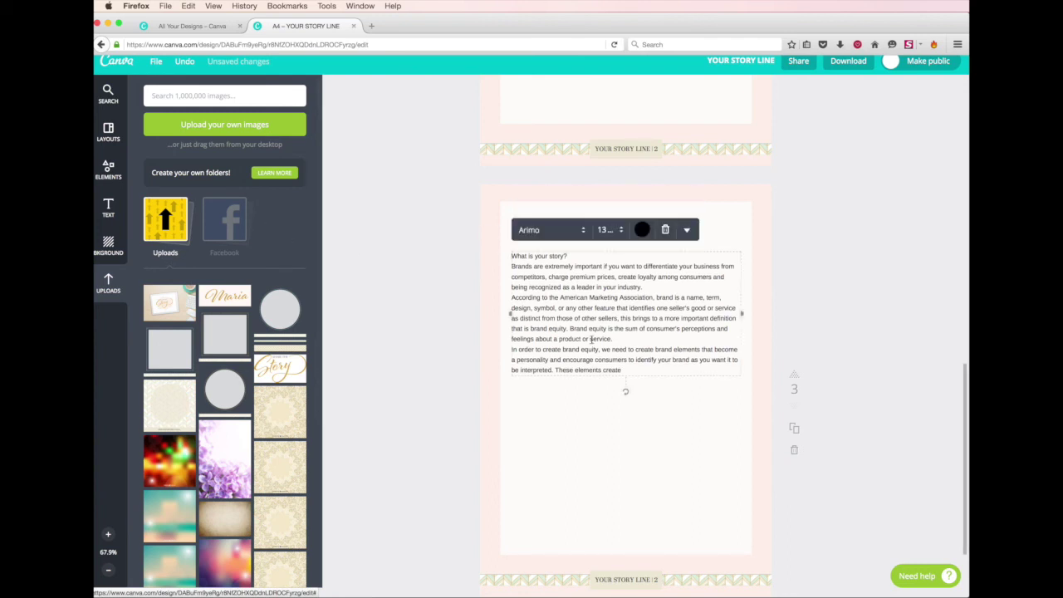
{"action": "key", "text": "super+Tab"}
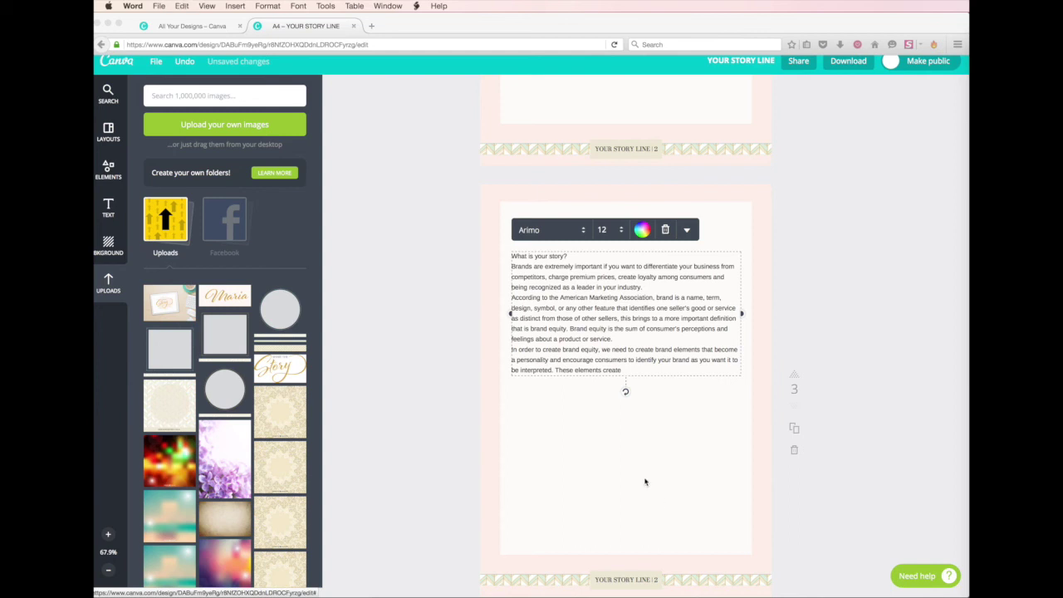
{"action": "left_click", "coordinate": [611, 366]}
{"action": "left_click_drag", "start_coordinate": [623, 370], "coordinate": [507, 255]}
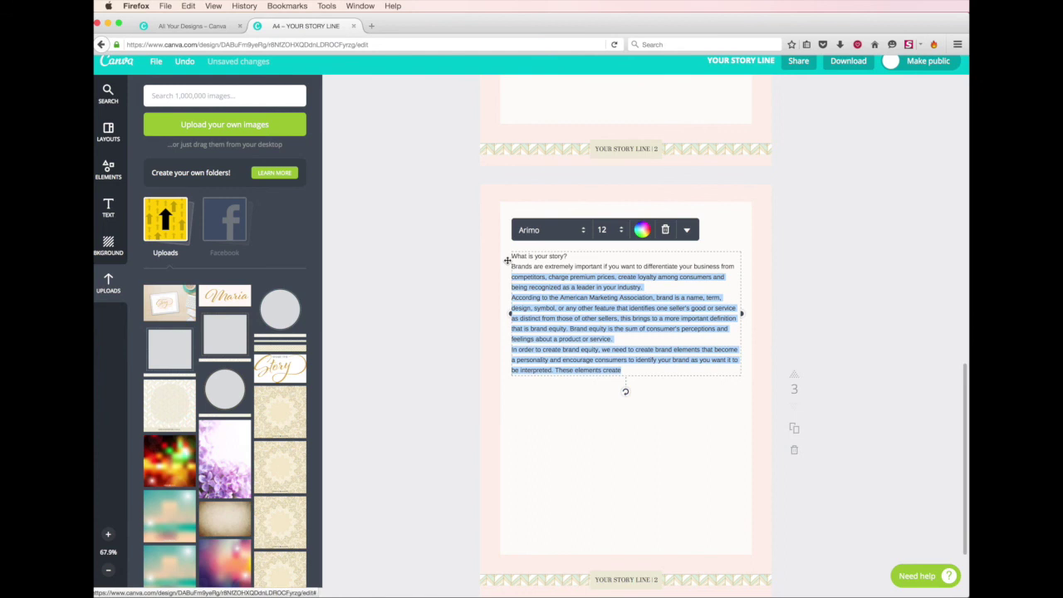
{"action": "key", "text": "BackSpace"}
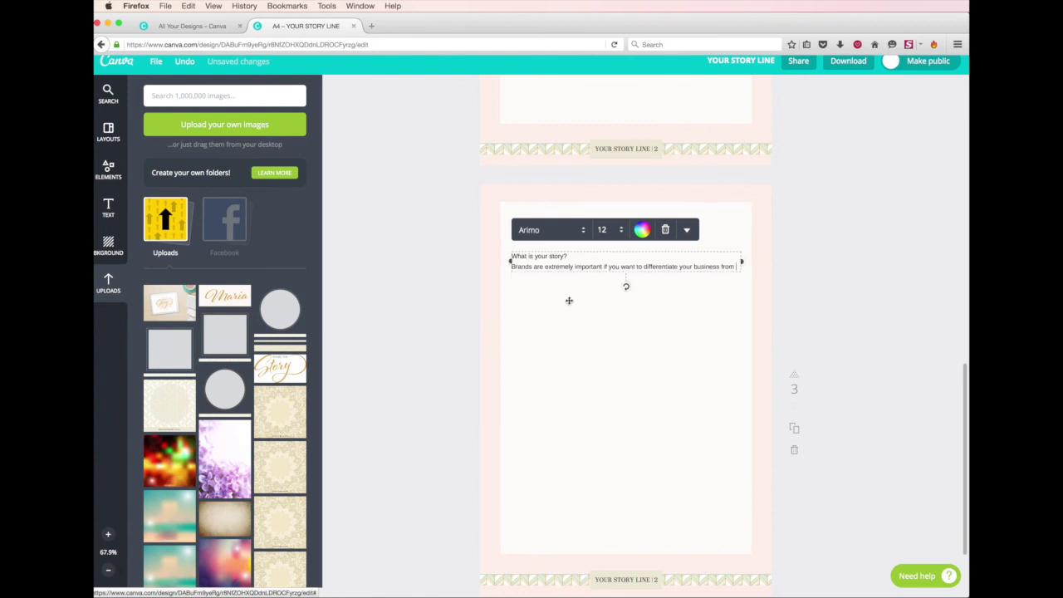
{"action": "key", "text": "shift+Up"}
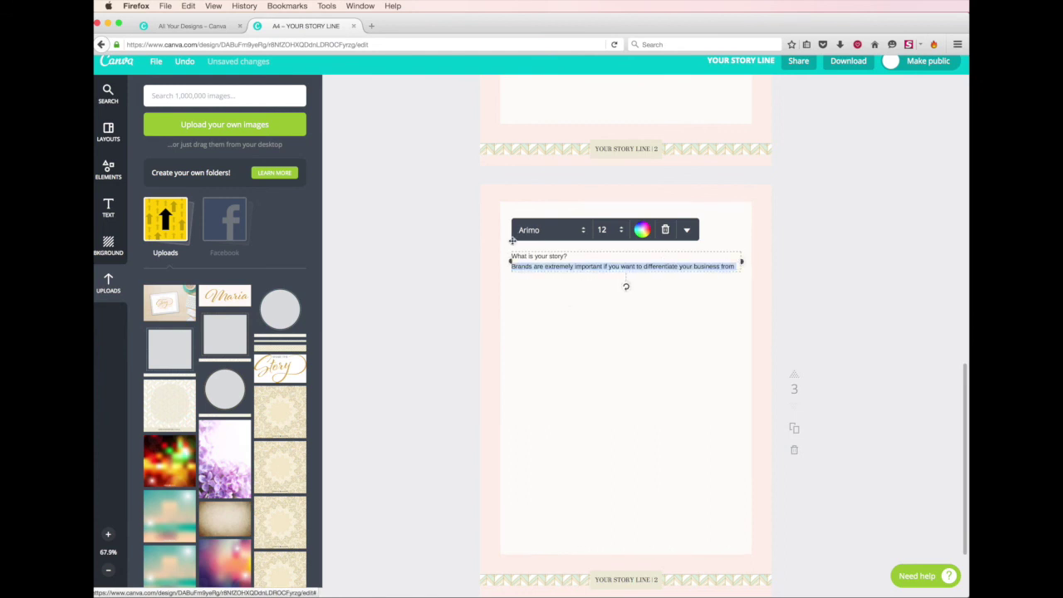
{"action": "key", "text": "BackSpace"}
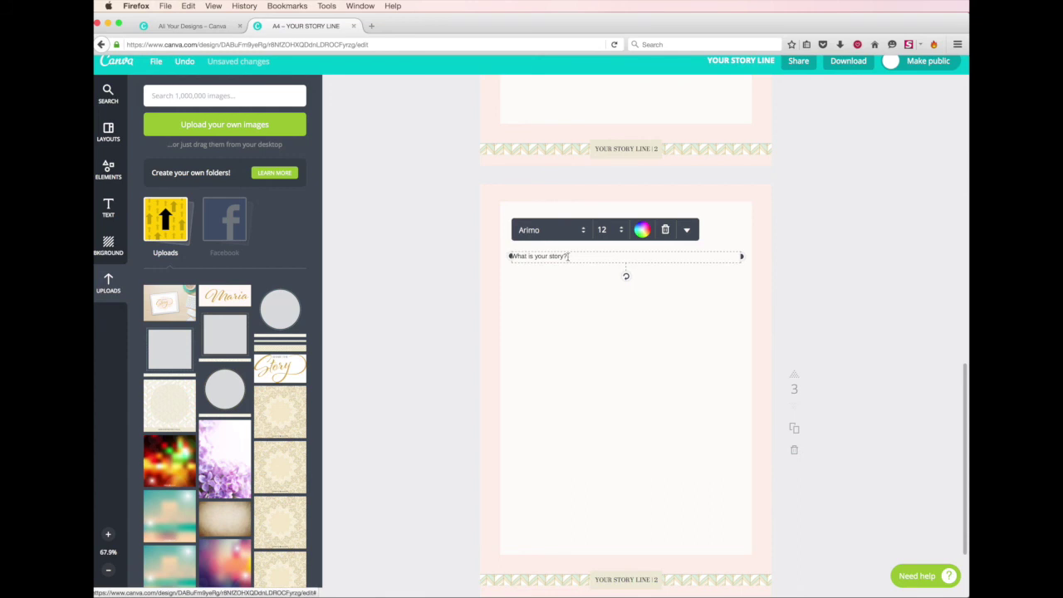
{"action": "triple_click", "coordinate": [568, 256]}
{"action": "key", "text": "super+v"}
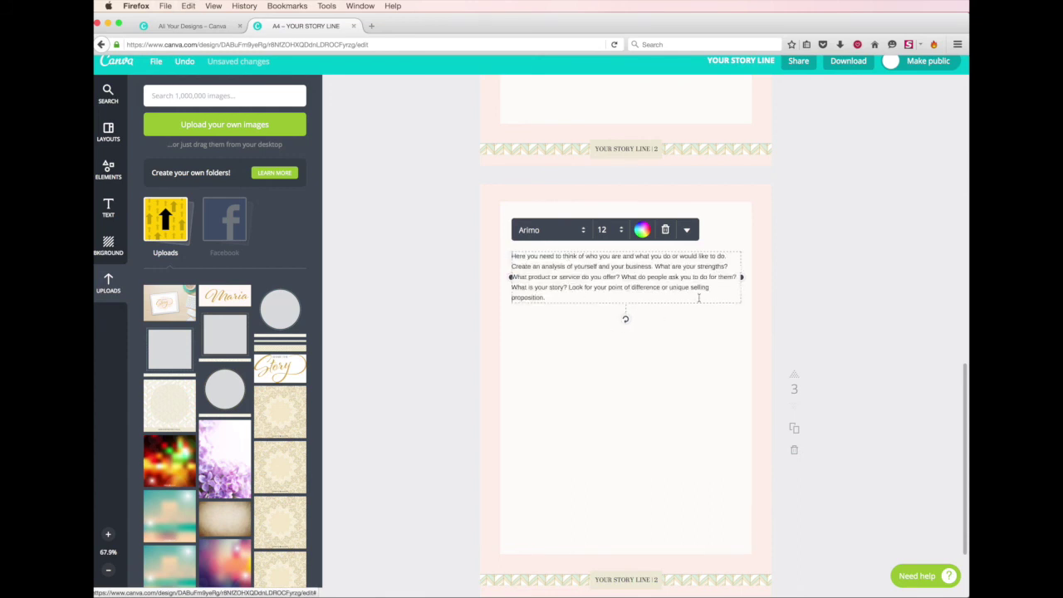
{"action": "left_click", "coordinate": [787, 256]}
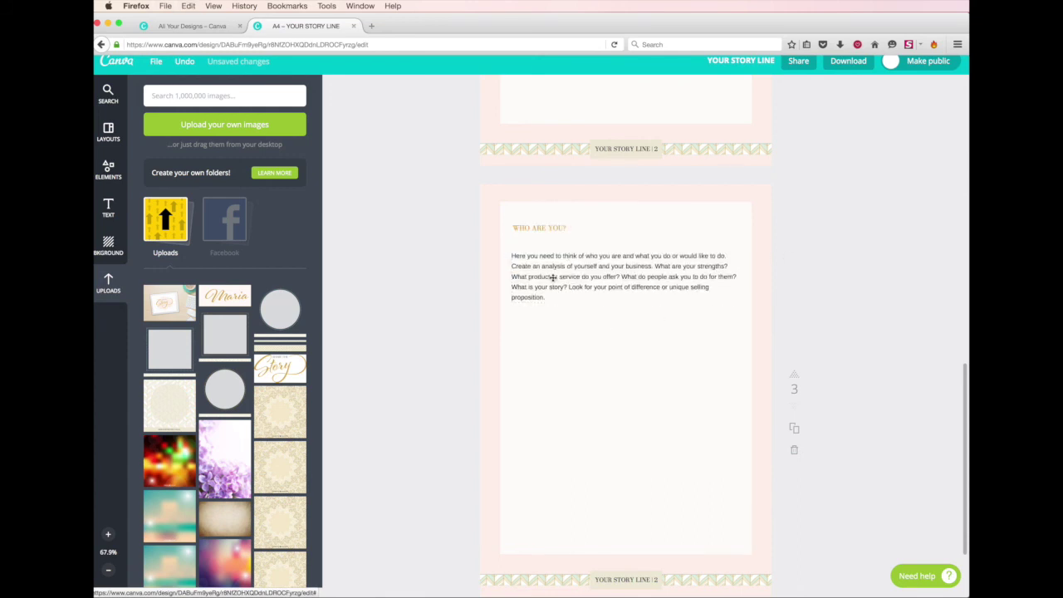
- Move the paragraph up under the heading and place a copy lower on page 3
{"action": "left_click_drag", "start_coordinate": [553, 253], "coordinate": [554, 242]}
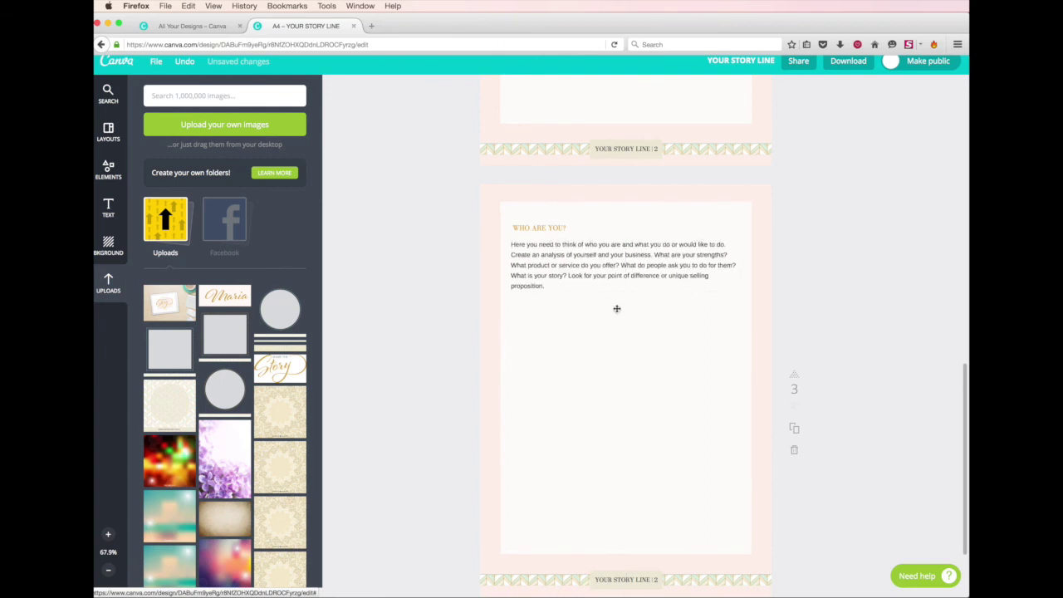
{"action": "left_click", "coordinate": [605, 243]}
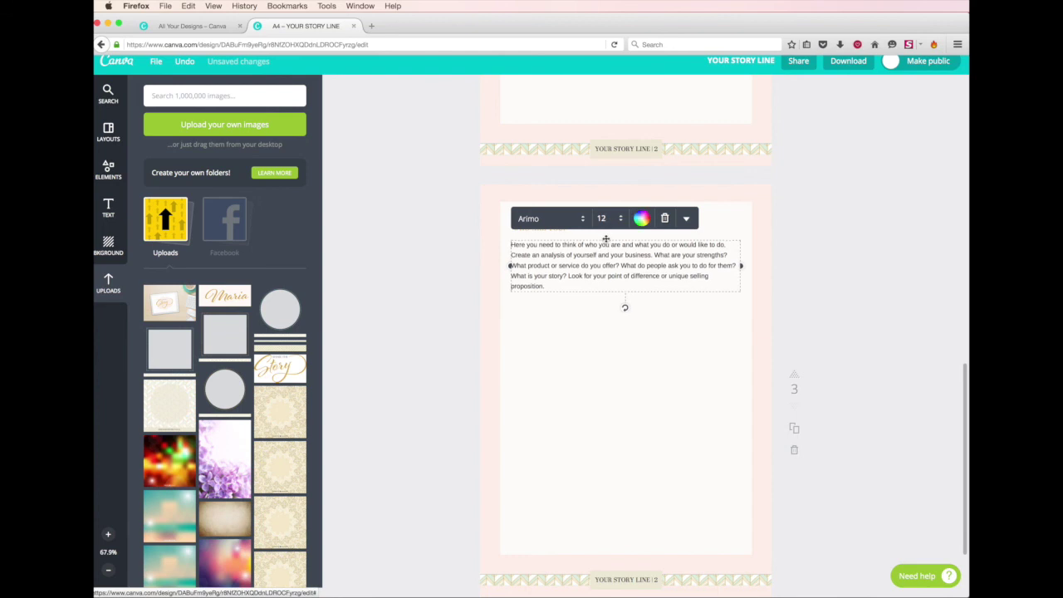
{"action": "left_click_drag", "start_coordinate": [606, 239], "coordinate": [610, 415]}
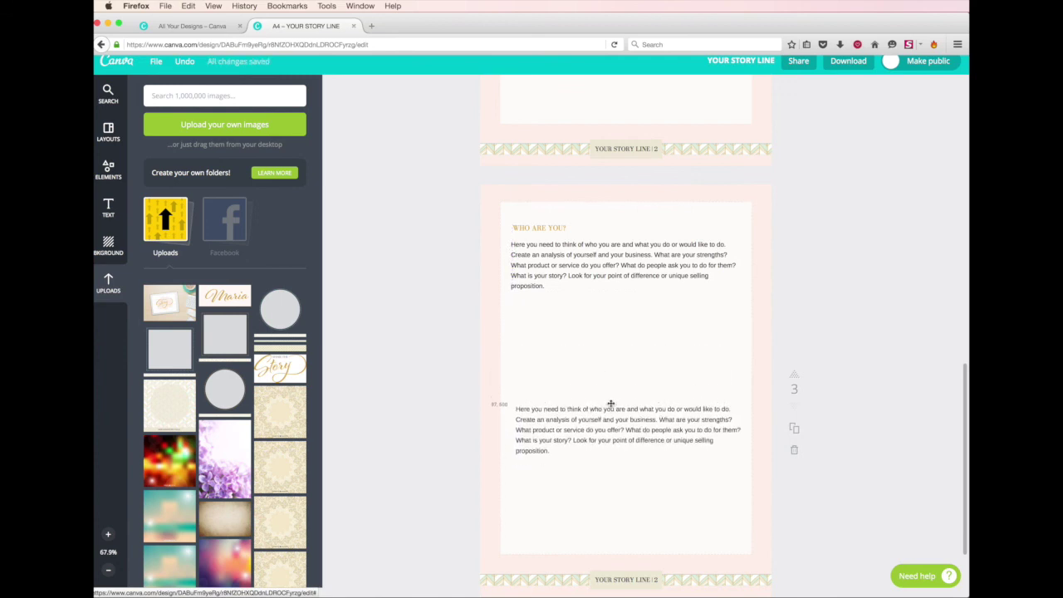
{"action": "left_click_drag", "start_coordinate": [611, 415], "coordinate": [612, 405]}
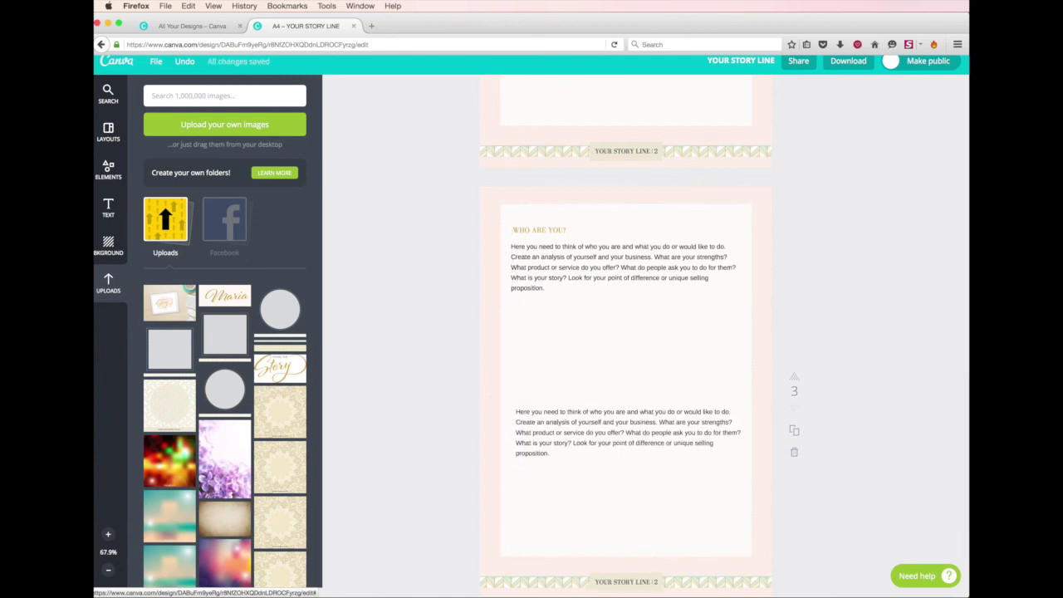
- Replace the lower copy's text with the competitors paragraph from Word
{"action": "key", "text": "super+Tab"}
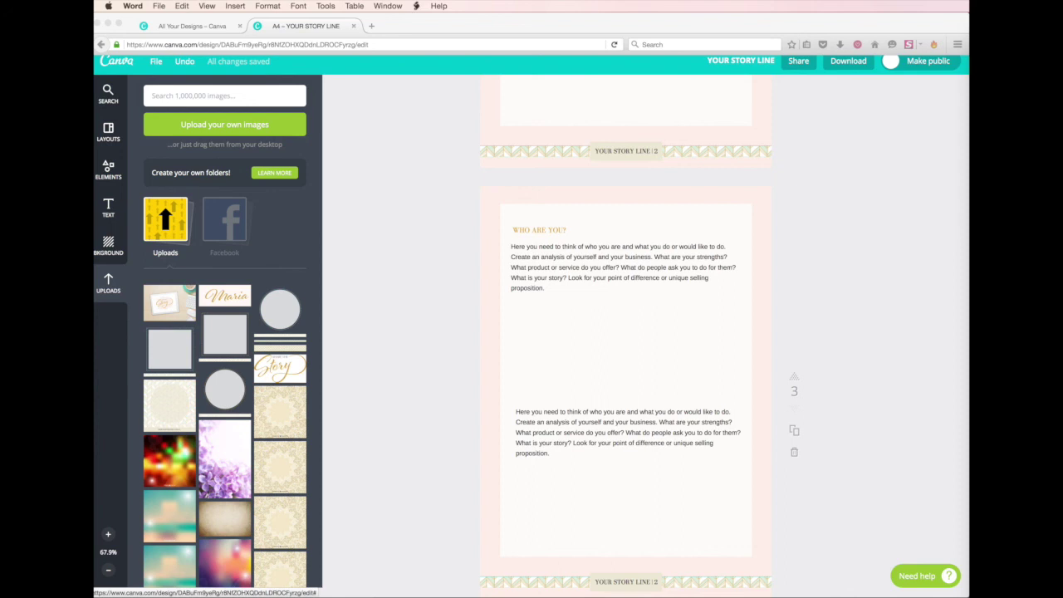
{"action": "left_click", "coordinate": [609, 422]}
{"action": "left_click", "coordinate": [558, 456]}
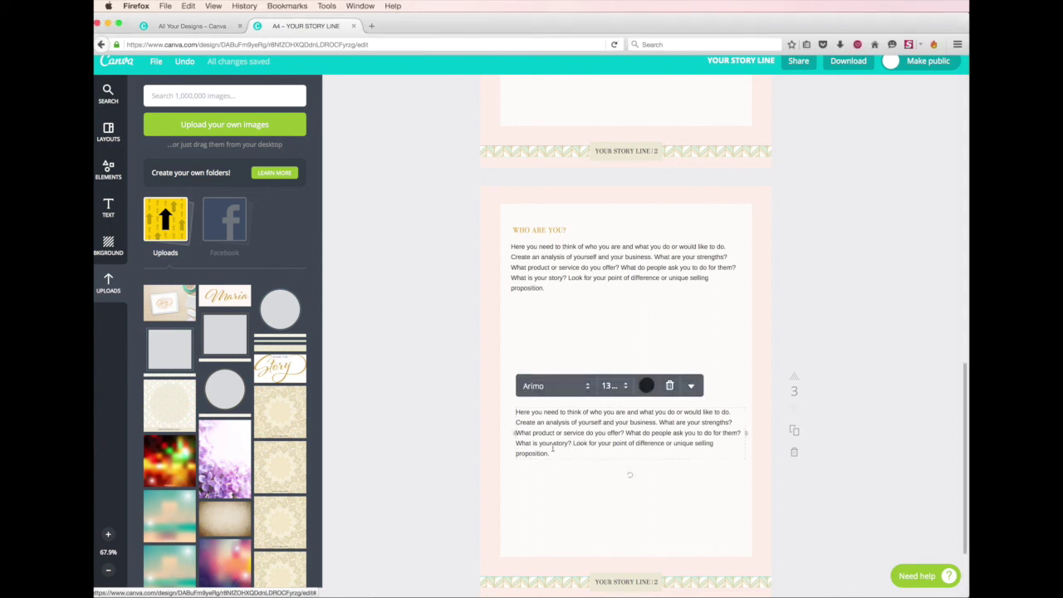
{"action": "left_click_drag", "start_coordinate": [549, 454], "coordinate": [515, 433]}
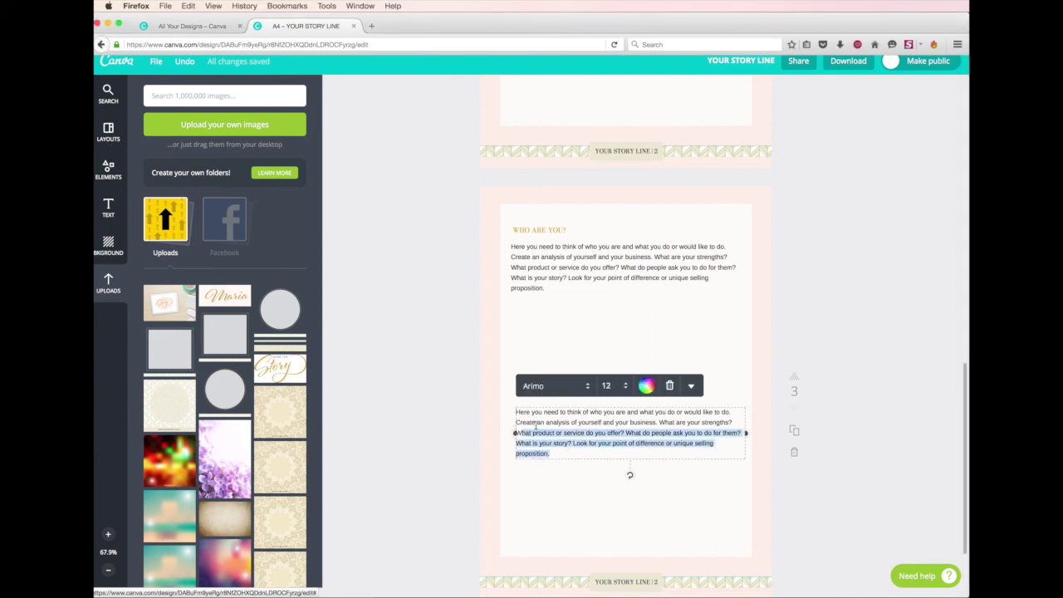
{"action": "left_click", "coordinate": [553, 454]}
{"action": "left_click_drag", "start_coordinate": [550, 453], "coordinate": [516, 411]}
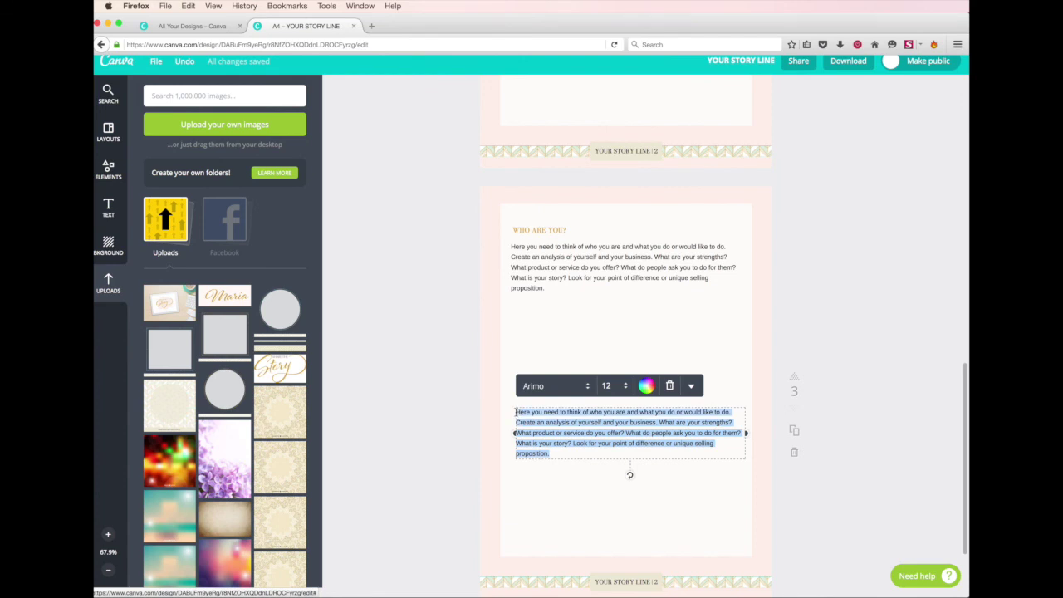
{"action": "type", "text": "So it is time to be an online stalker of your competitors. This step is for research purposes only. You do not want to imitate or be like your competitors, you want to be yourself and create a unique business, but you need to understand the market and learn from their mistakes and successes Who are your competitors direct? Indirect?."}
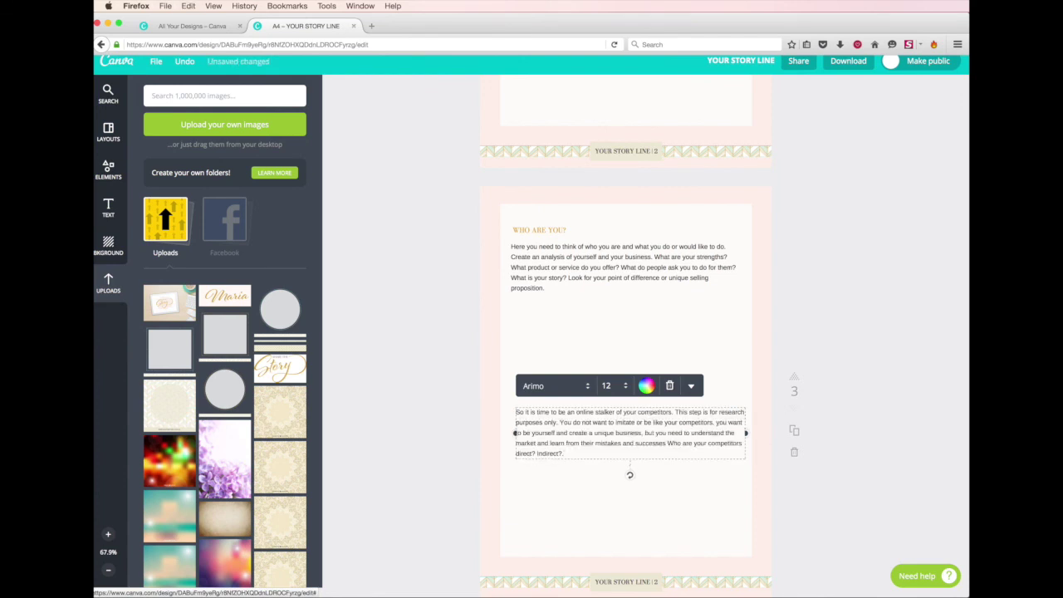
{"action": "key", "text": "super+Tab"}
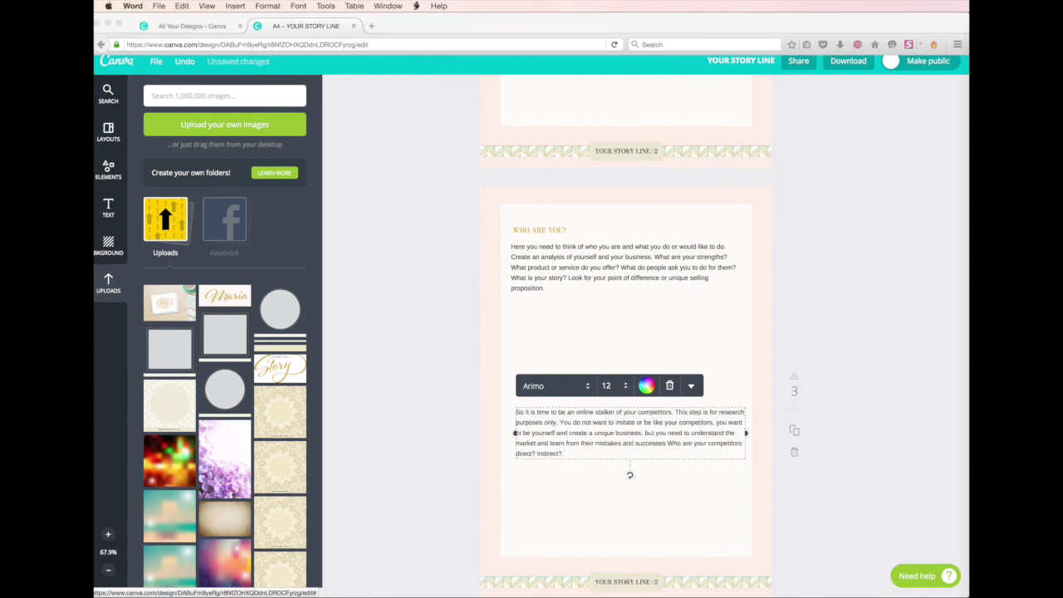
{"action": "left_click", "coordinate": [532, 230]}
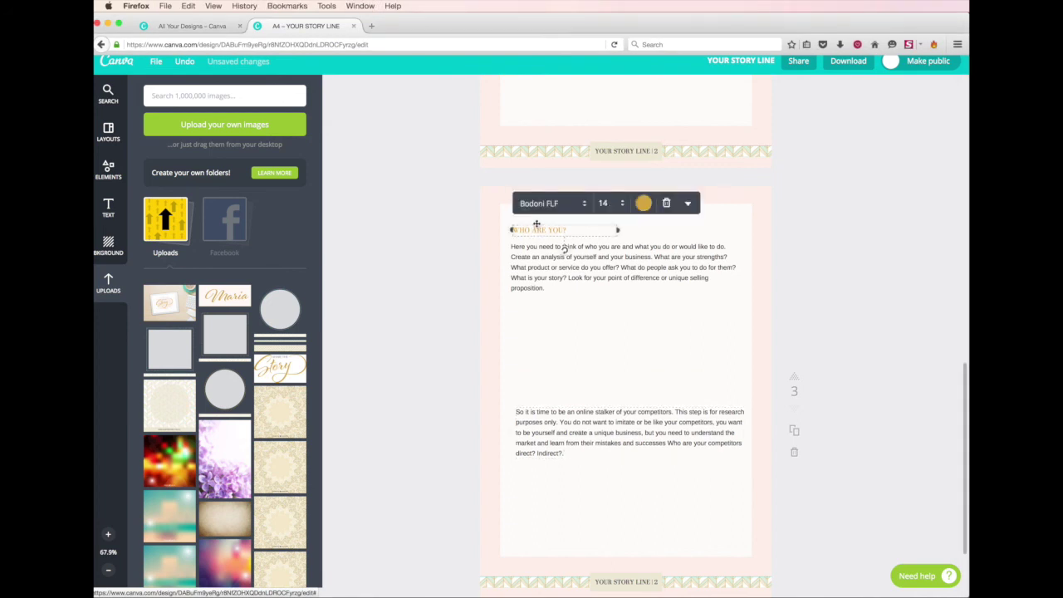
- Copy the WHO ARE YOU? heading above the second paragraph, retitle it STALKING YOUR COMPETITORS, and widen it to one line
{"action": "left_click_drag", "start_coordinate": [536, 224], "coordinate": [540, 386]}
{"action": "left_click", "coordinate": [550, 391]}
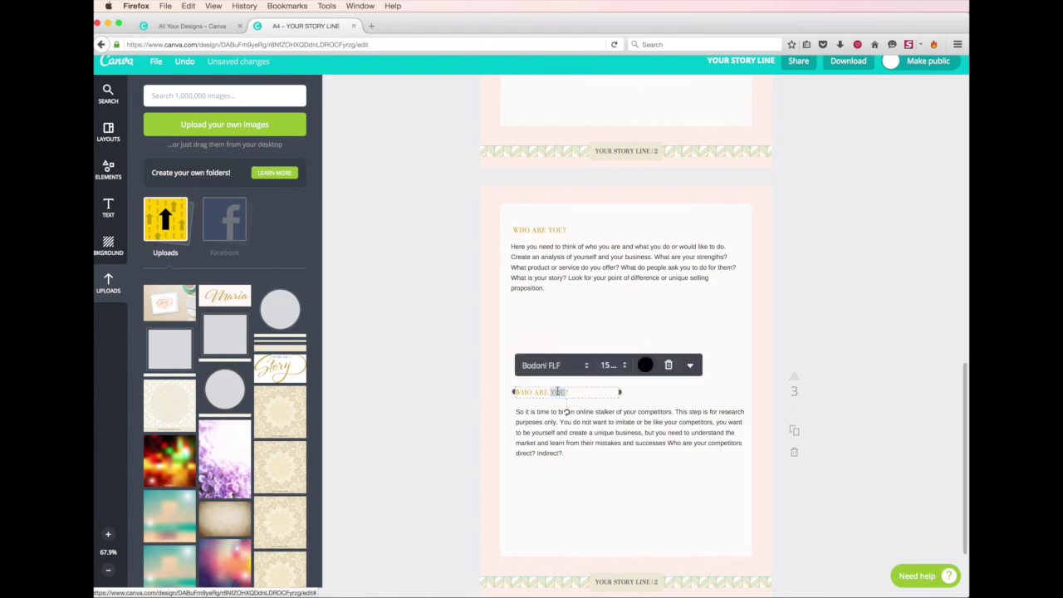
{"action": "double_click", "coordinate": [558, 391]}
{"action": "type", "text": "STALKING YOUR COMPETITORS"}
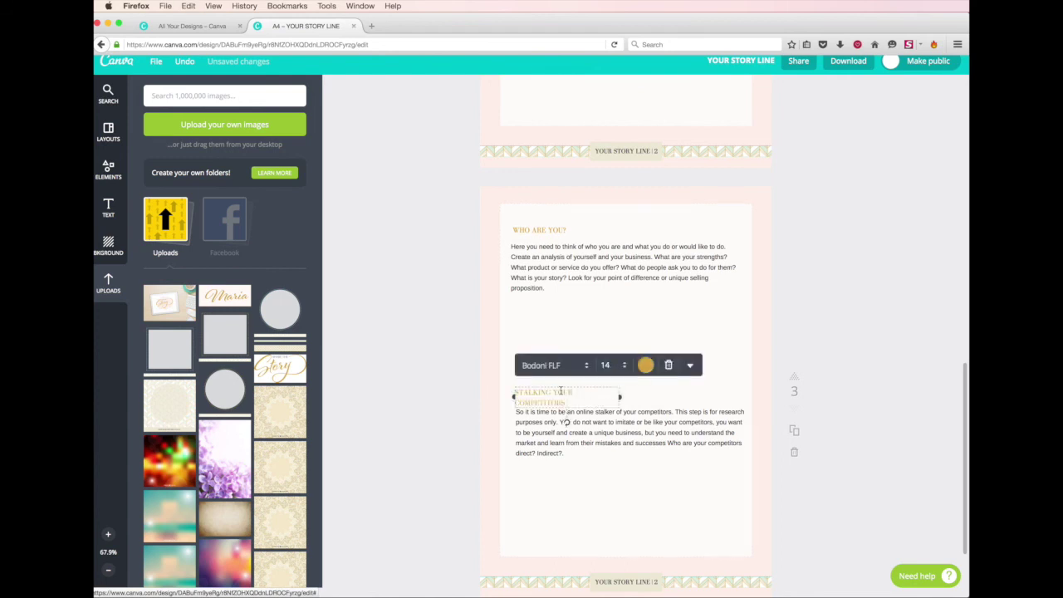
{"action": "left_click_drag", "start_coordinate": [628, 396], "coordinate": [633, 395]}
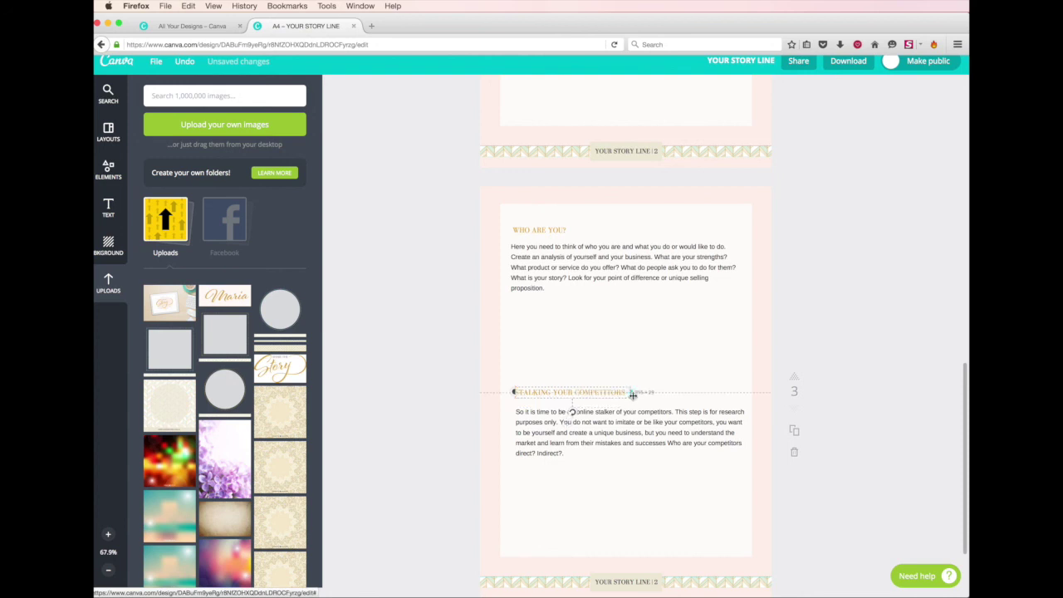
{"action": "left_click", "coordinate": [723, 353]}
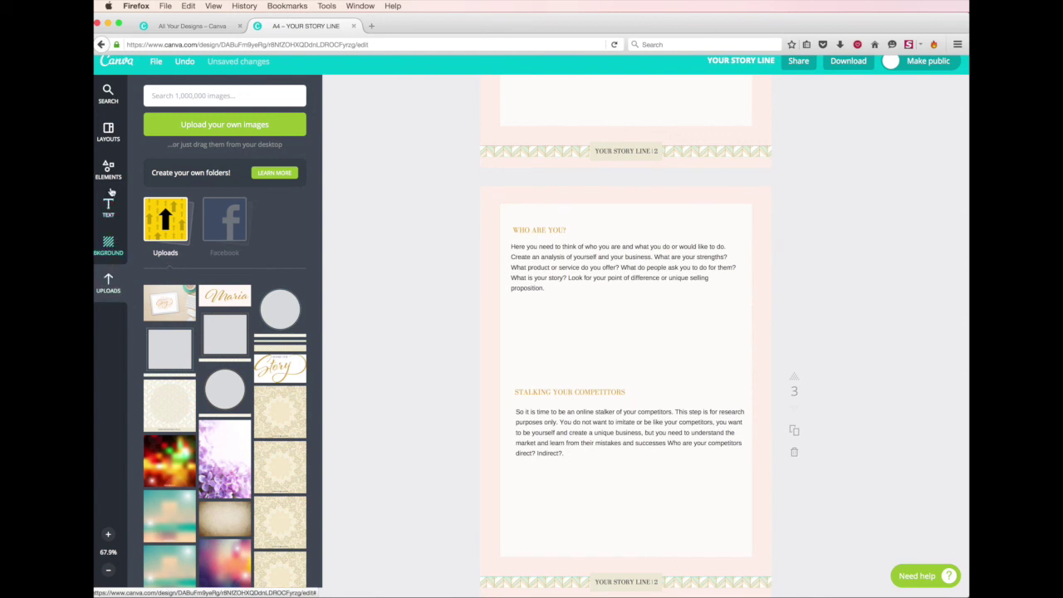
- Add a square and resize it to fill the gap between the first paragraph and competitors heading
{"action": "left_click", "coordinate": [109, 170]}
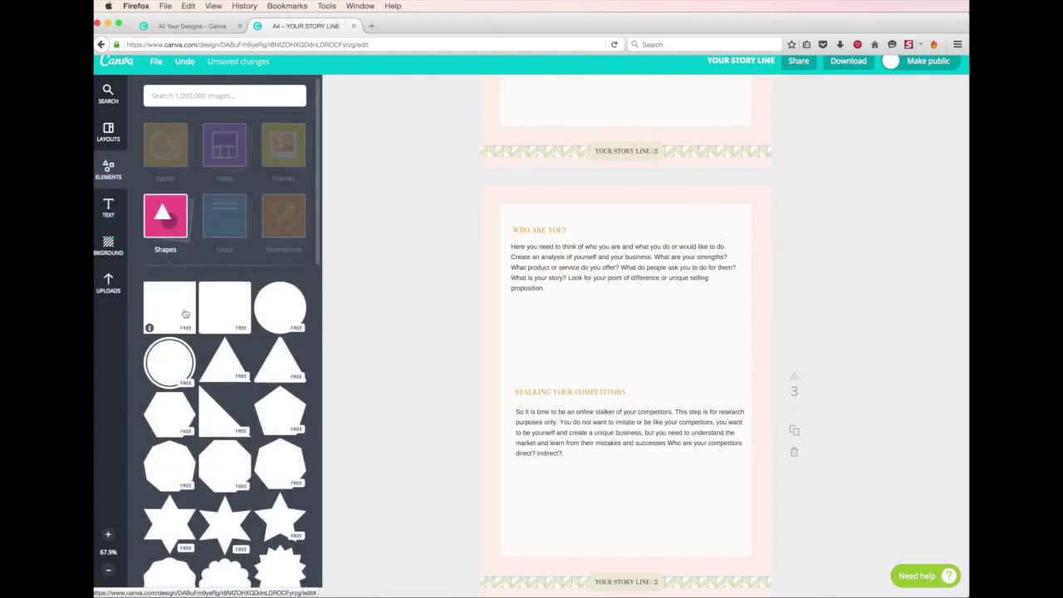
{"action": "left_click", "coordinate": [181, 308]}
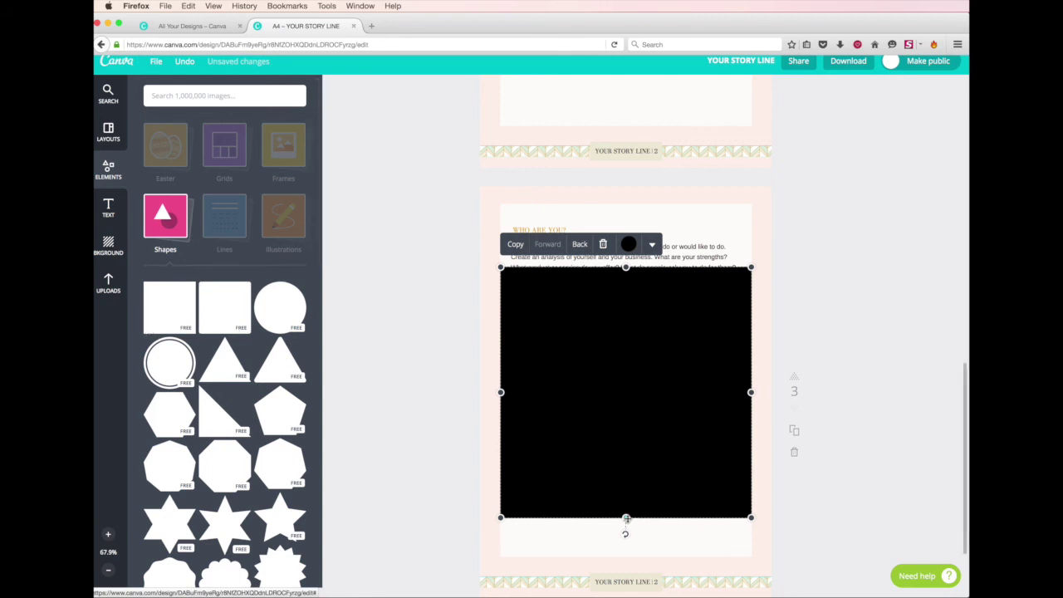
{"action": "left_click_drag", "start_coordinate": [626, 517], "coordinate": [611, 363]}
{"action": "mouse_move", "coordinate": [626, 266]}
{"action": "left_mouse_down"}
{"action": "mouse_move", "coordinate": [636, 337]}
{"action": "mouse_move", "coordinate": [636, 324]}
{"action": "left_mouse_up"}
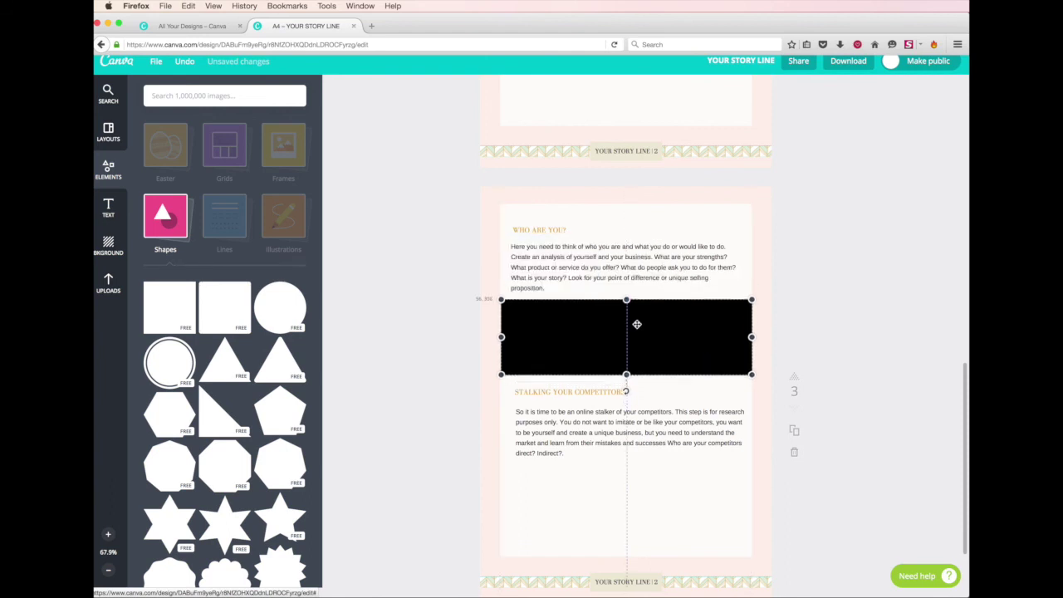
{"action": "left_click_drag", "start_coordinate": [500, 337], "coordinate": [512, 336]}
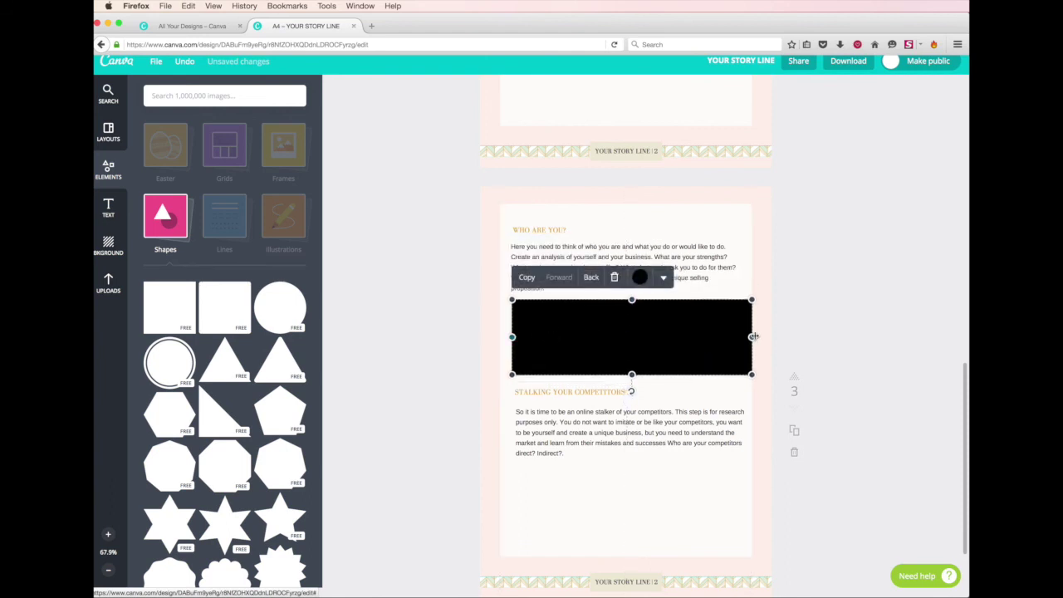
{"action": "left_click_drag", "start_coordinate": [753, 336], "coordinate": [741, 336]}
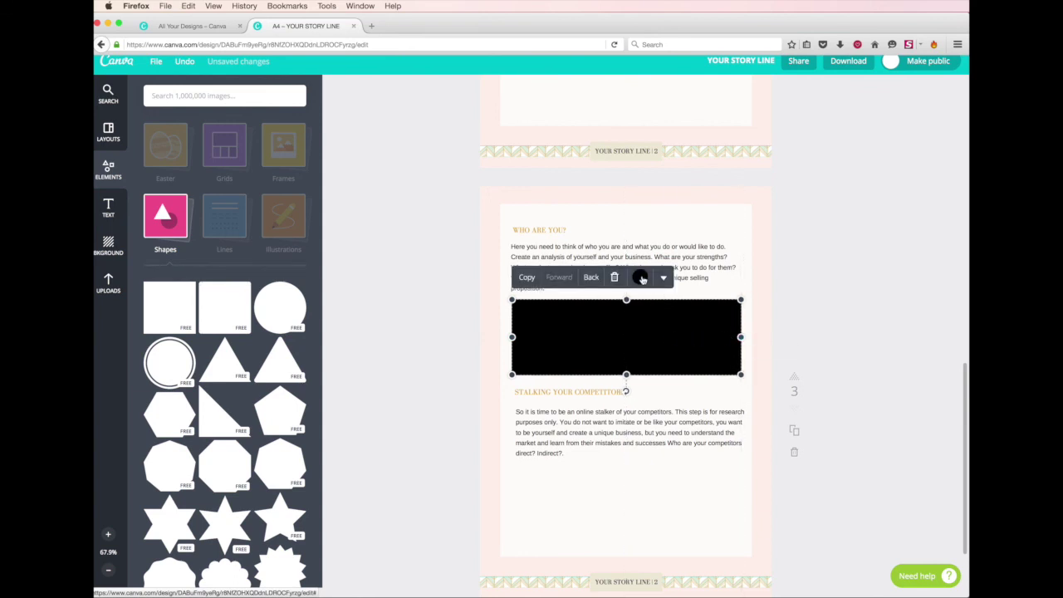
- Lower the box's transparency so it fades to a faint light grey
{"action": "left_click", "coordinate": [663, 278]}
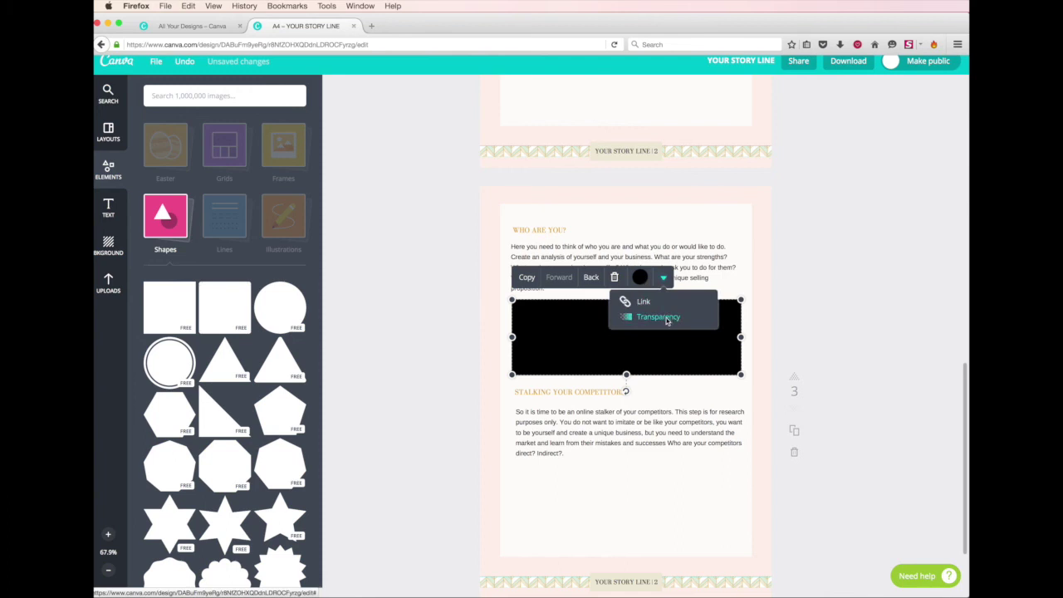
{"action": "left_click", "coordinate": [667, 318]}
{"action": "left_click", "coordinate": [682, 304]}
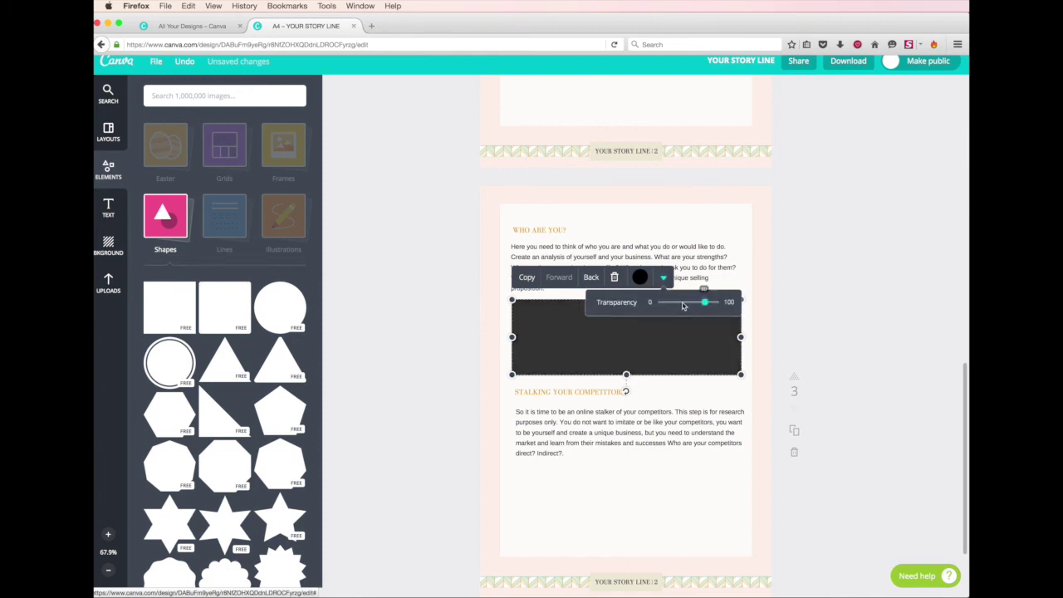
{"action": "left_click_drag", "start_coordinate": [682, 306], "coordinate": [664, 305]}
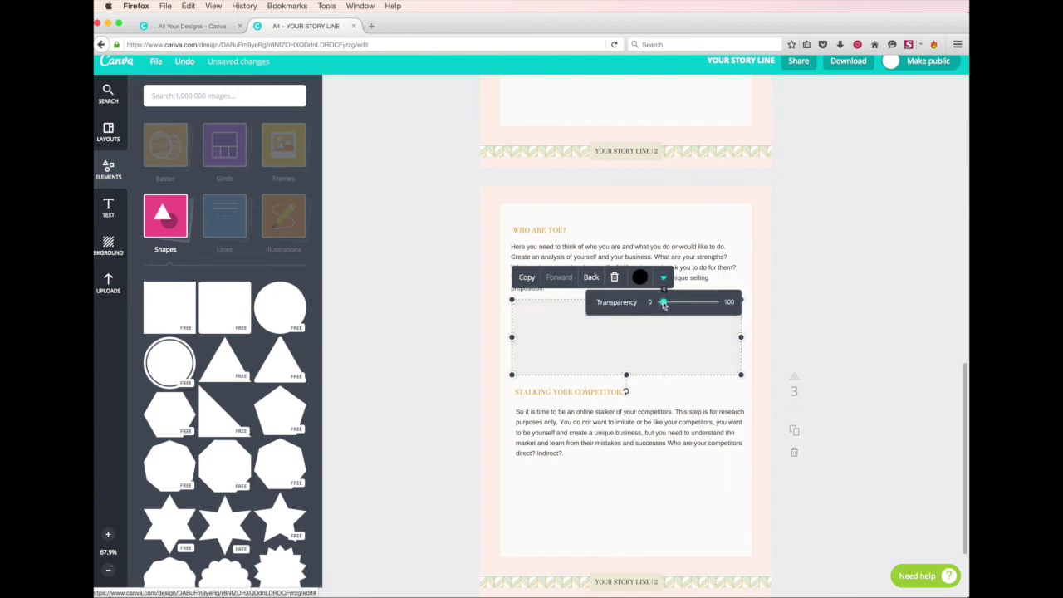
{"action": "left_click", "coordinate": [826, 362]}
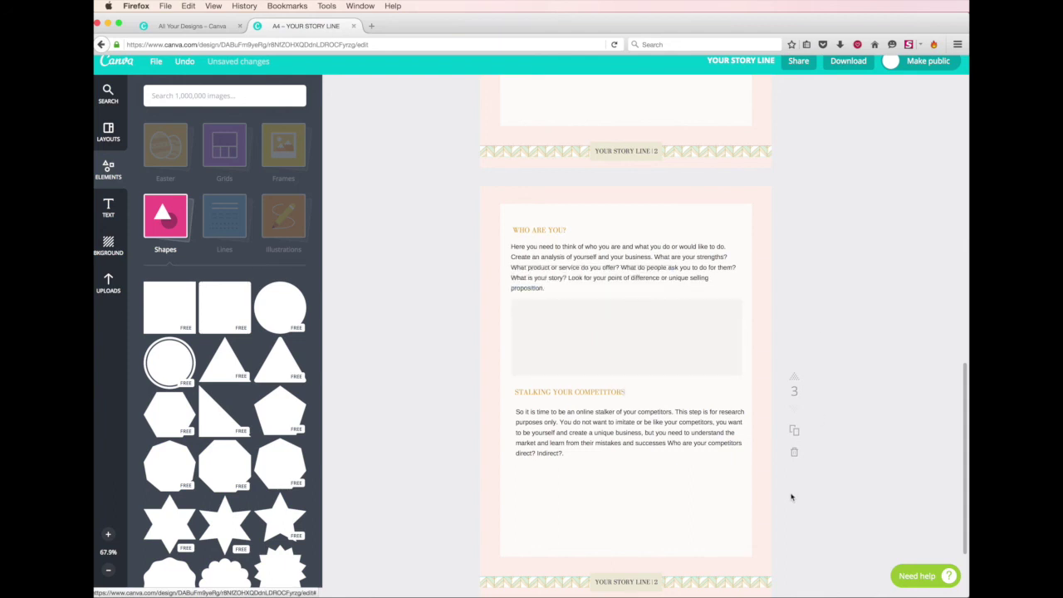
{"action": "left_click", "coordinate": [626, 316]}
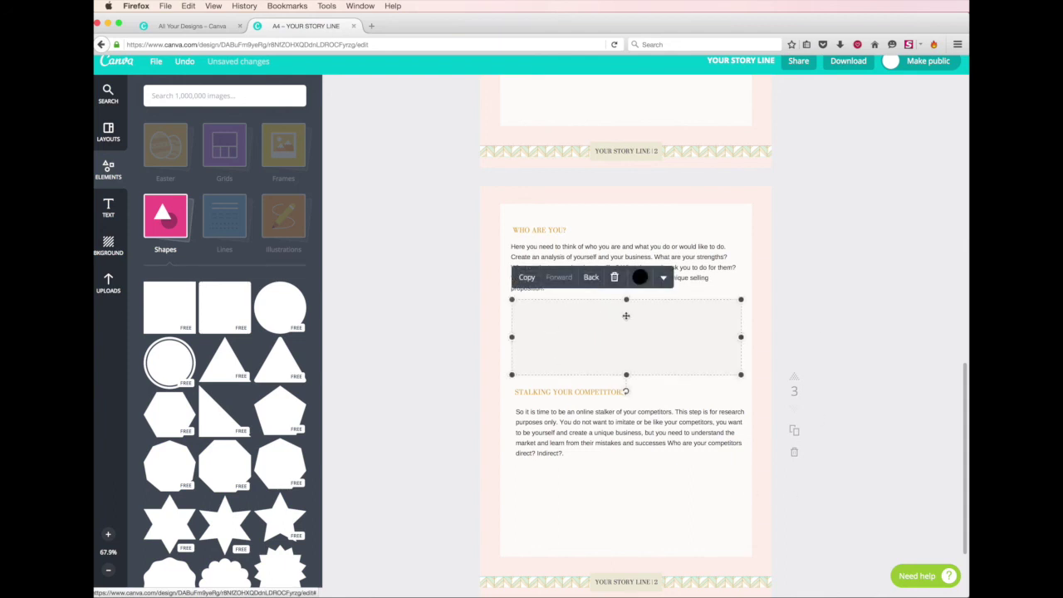
- Duplicate the grey box beneath the competitors paragraph, aligned with the first box
{"action": "left_click_drag", "start_coordinate": [646, 299], "coordinate": [646, 465]}
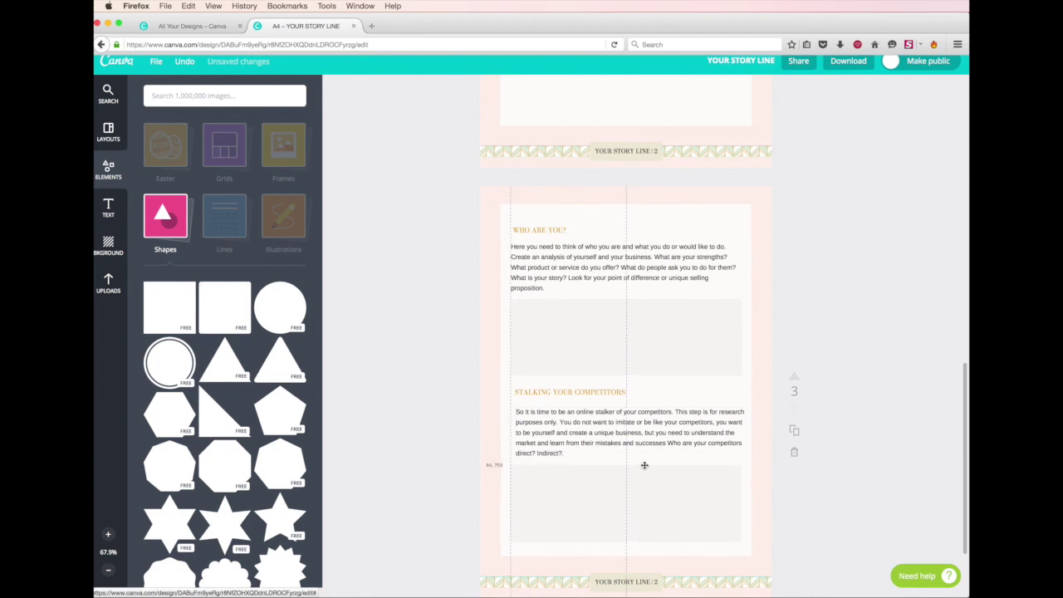
{"action": "left_click_drag", "start_coordinate": [643, 465], "coordinate": [646, 465]}
{"action": "scroll", "coordinate": [874, 496], "scroll_direction": "down", "scroll_amount": 1}
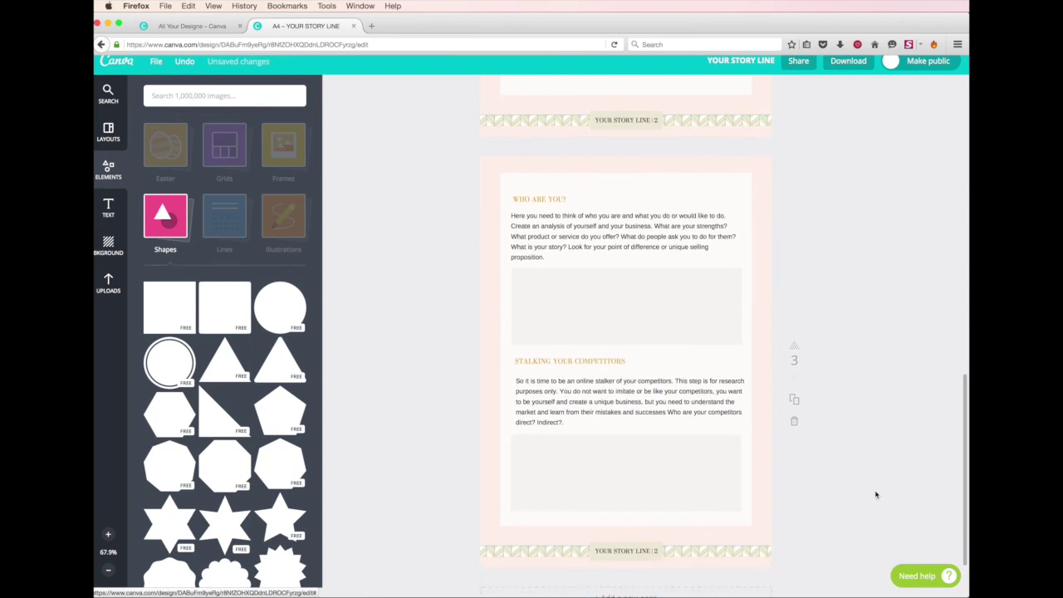